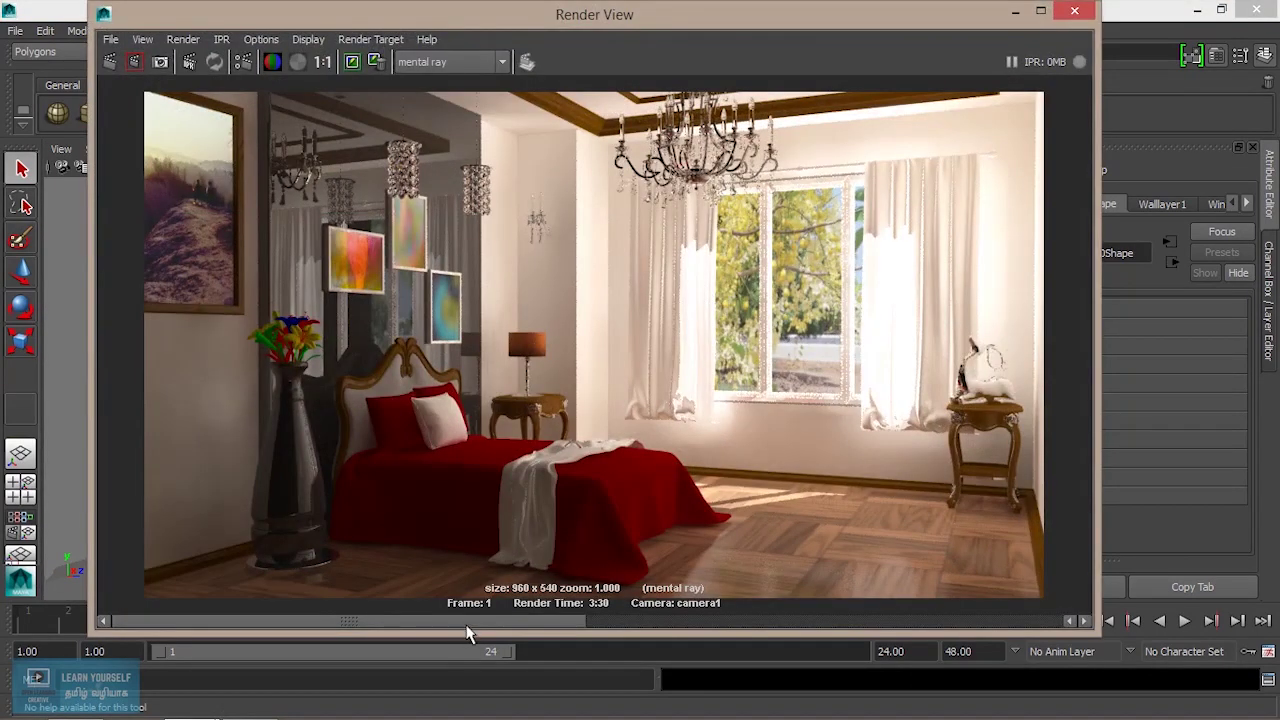
# - Scroll back to the previous stored bedroom render, then minimize the Render View
pyautogui.moveTo(470, 625); pyautogui.dragTo(860, 620)
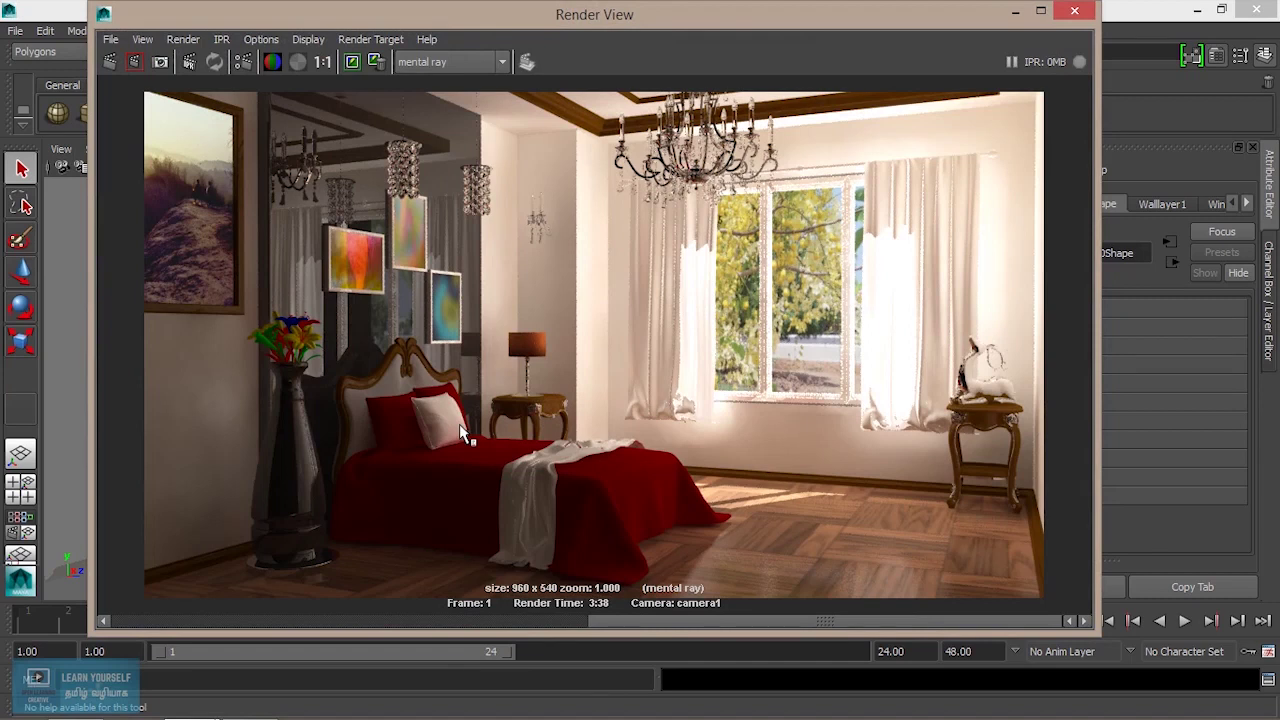
pyautogui.click(1016, 12)
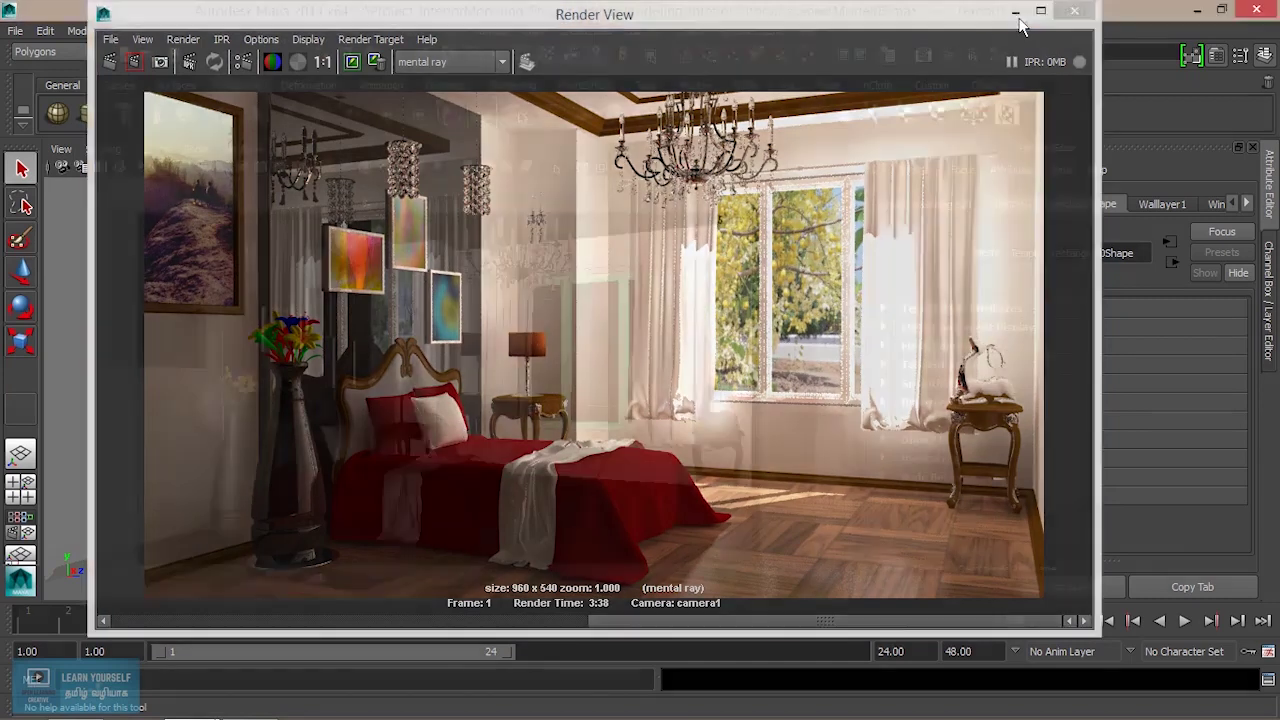
# - Look through camera1 in the viewport and select that camera
pyautogui.click(293, 149)
pyautogui.moveTo(322, 167)
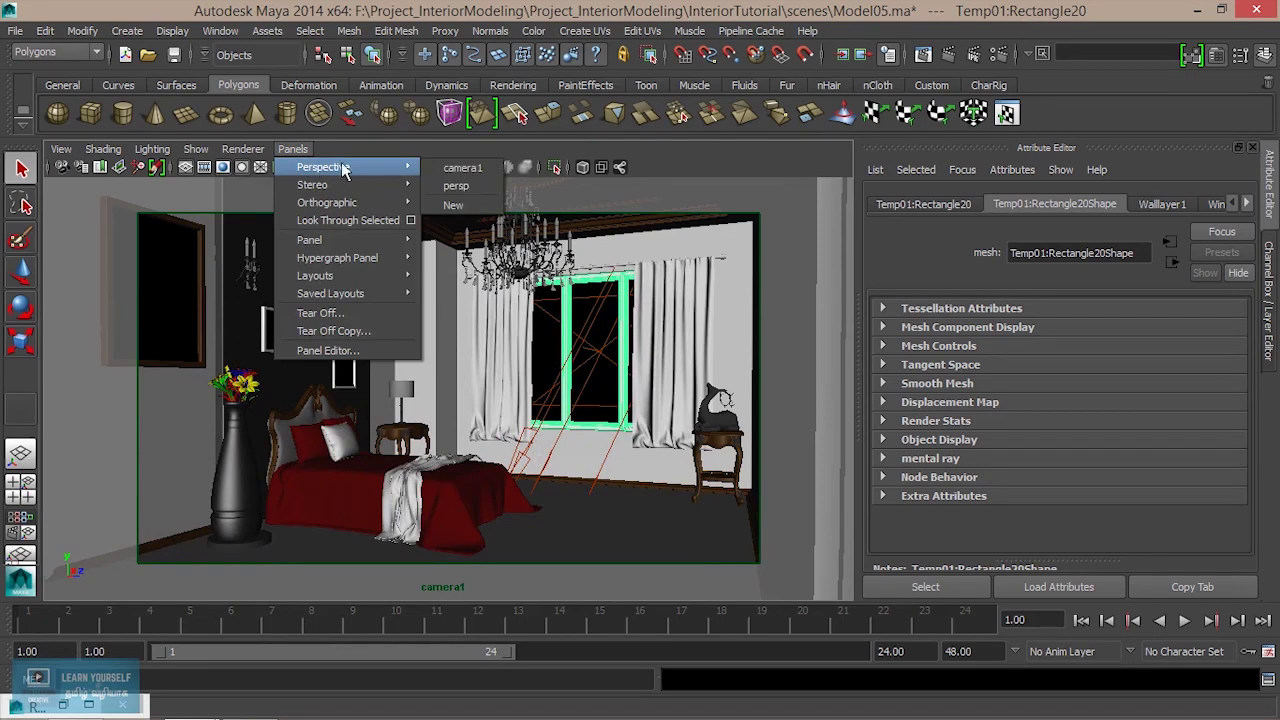
pyautogui.click(463, 168)
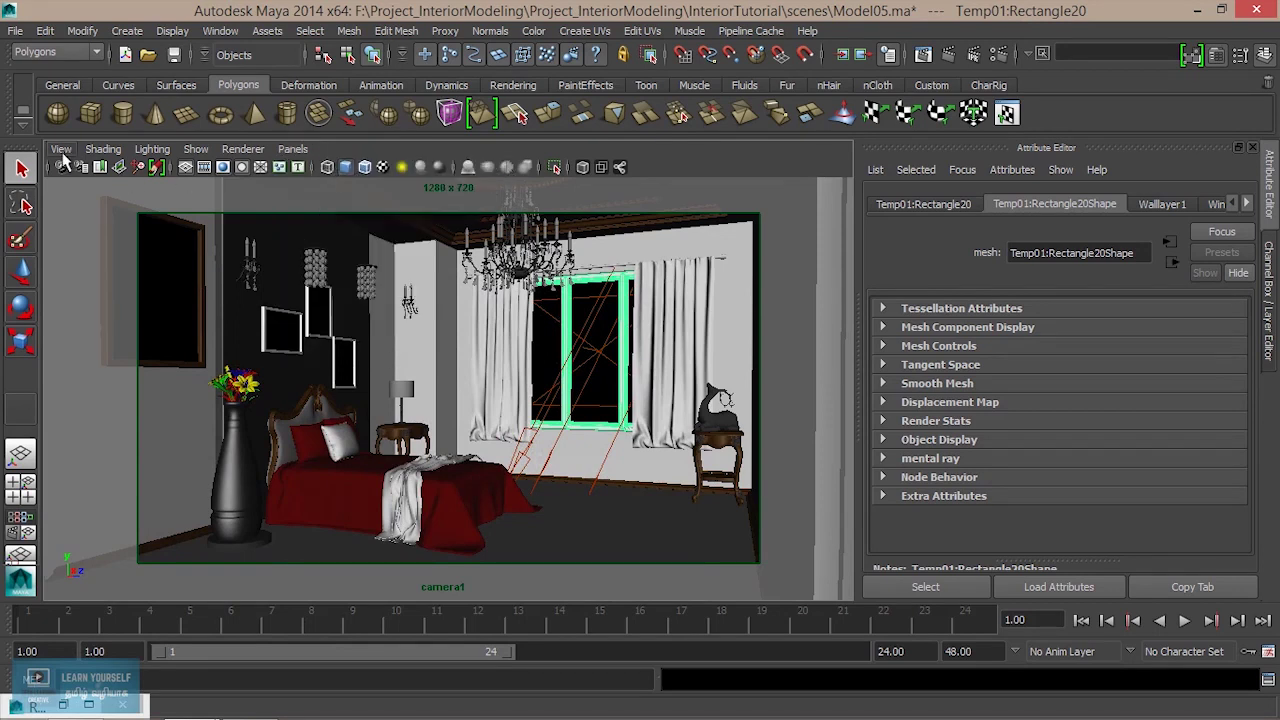
pyautogui.click(62, 150)
pyautogui.click(83, 180)
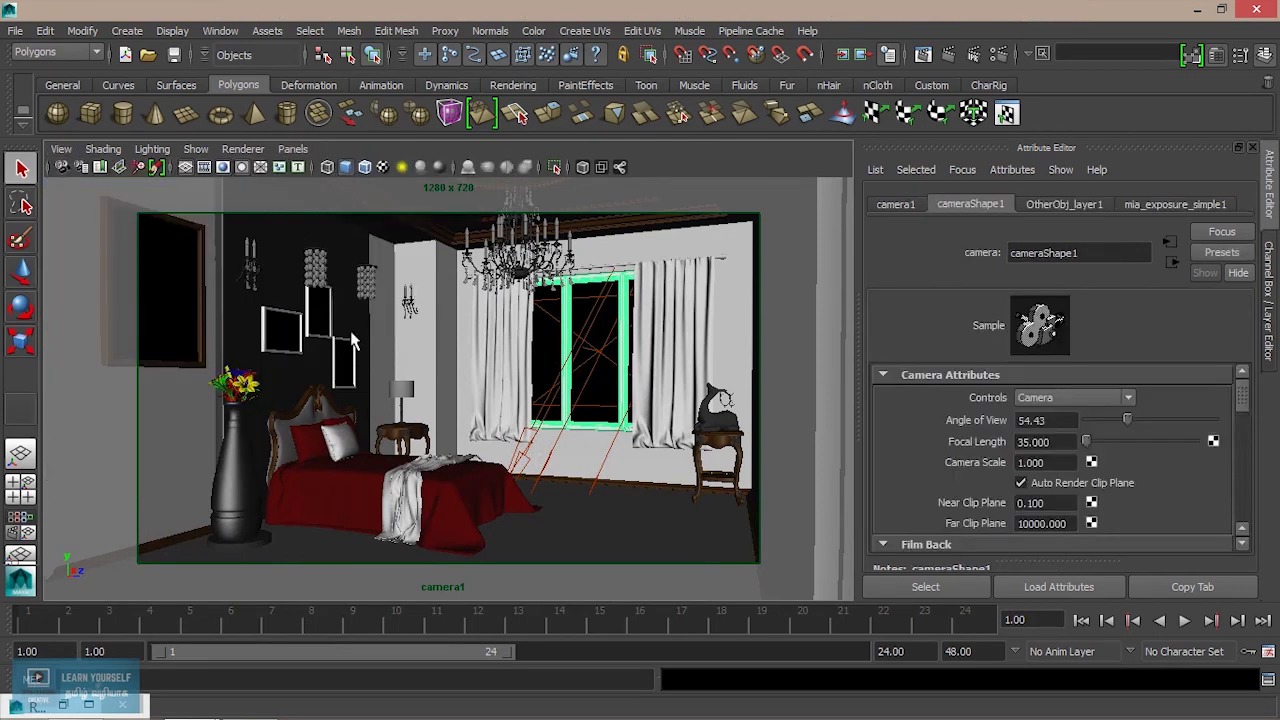
# - Set the mia_exposure_simple1 Gamma to 1.7 and render the current frame
pyautogui.click(1199, 208)
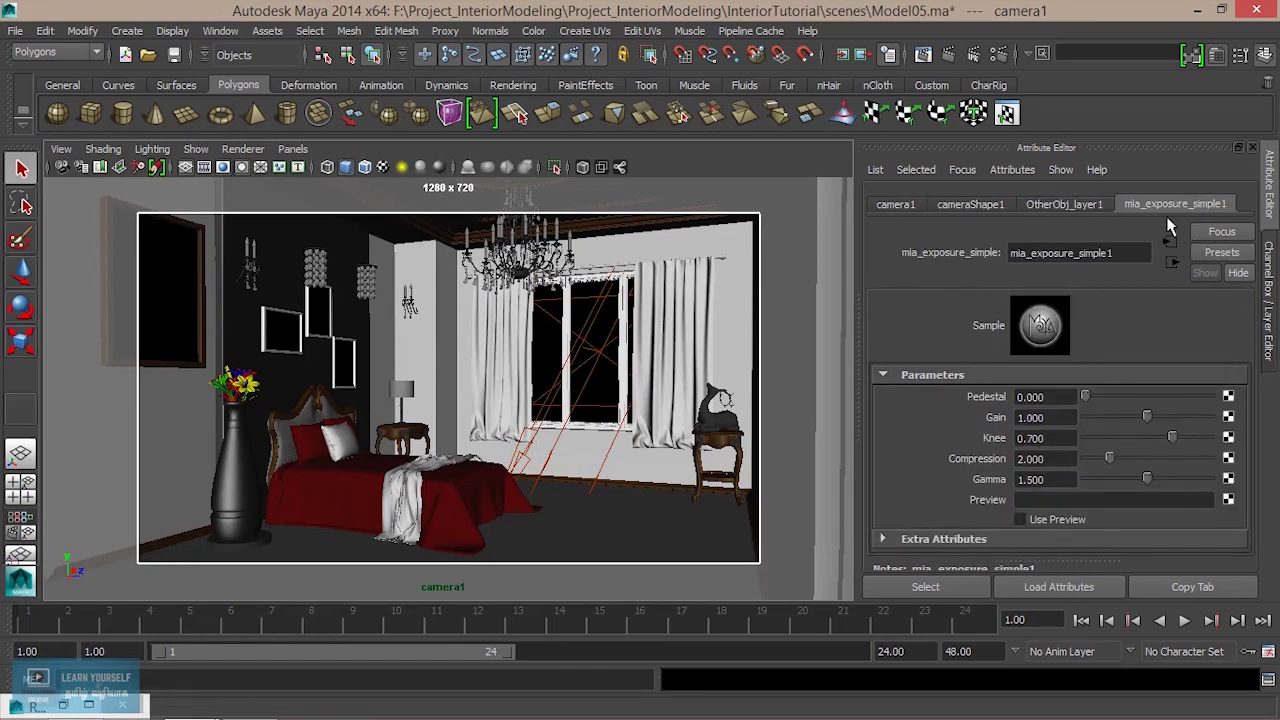
pyautogui.doubleClick(1028, 480)
pyautogui.write('1.7')
pyautogui.press('Return')
pyautogui.click(948, 56)
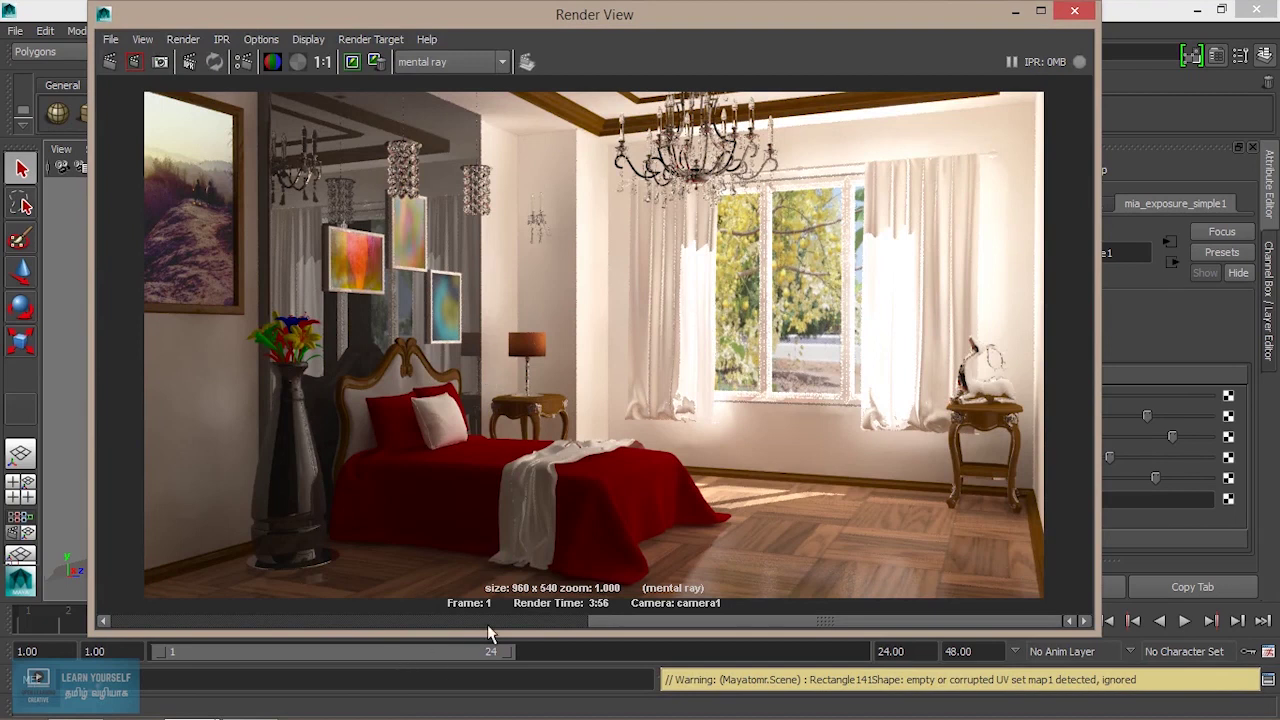
# - Inspect the vase and bed in the 1.7-gamma render, then minimize the Render View
pyautogui.moveTo(621, 620); pyautogui.dragTo(288, 628)
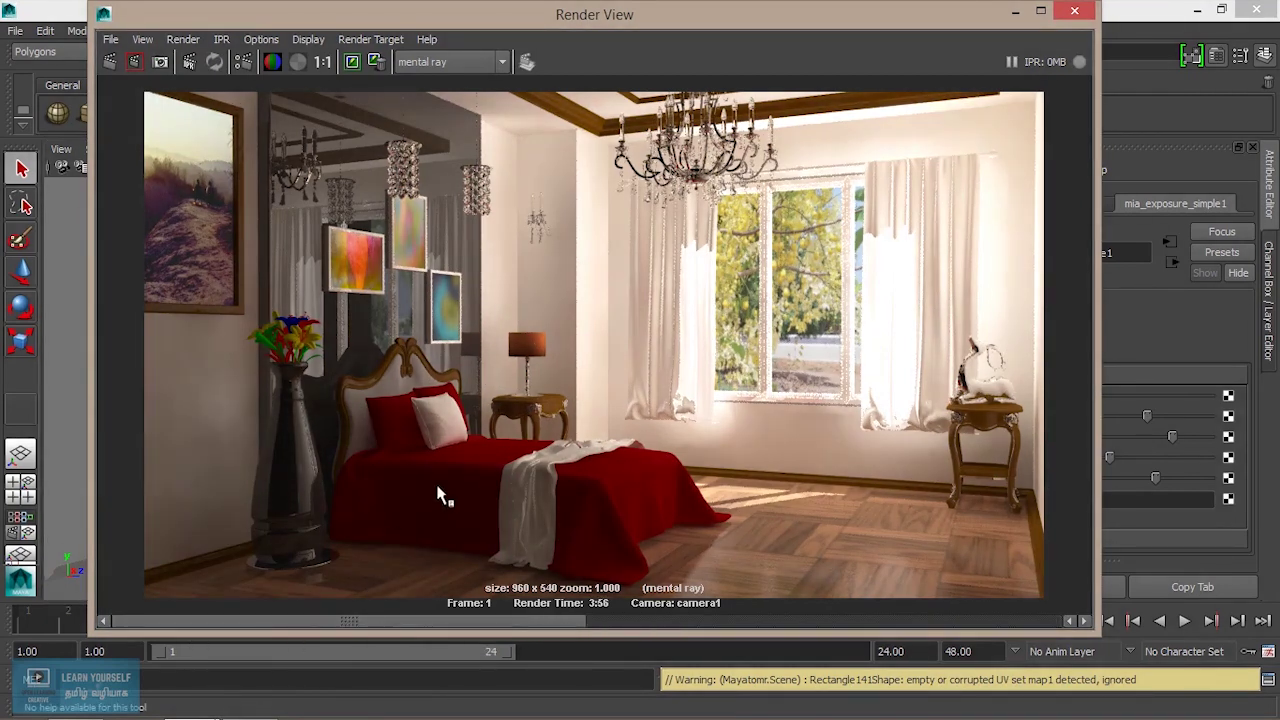
pyautogui.scroll(2, 418, 520)
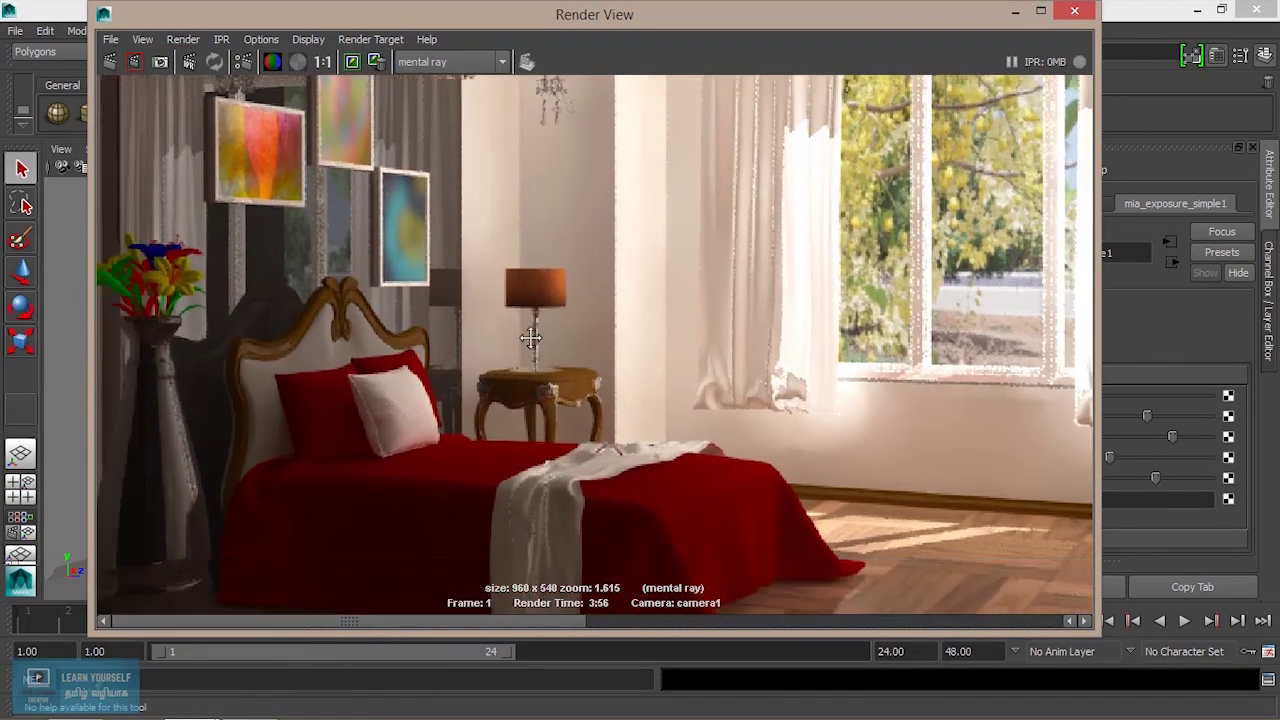
pyautogui.keyDown('alt'); pyautogui.moveTo(530, 340); pyautogui.dragTo(402, 622, button='middle'); pyautogui.keyUp('alt')
pyautogui.moveTo(651, 613)
pyautogui.mouseDown()
pyautogui.moveTo(514, 603)
pyautogui.moveTo(723, 597)
pyautogui.mouseUp()
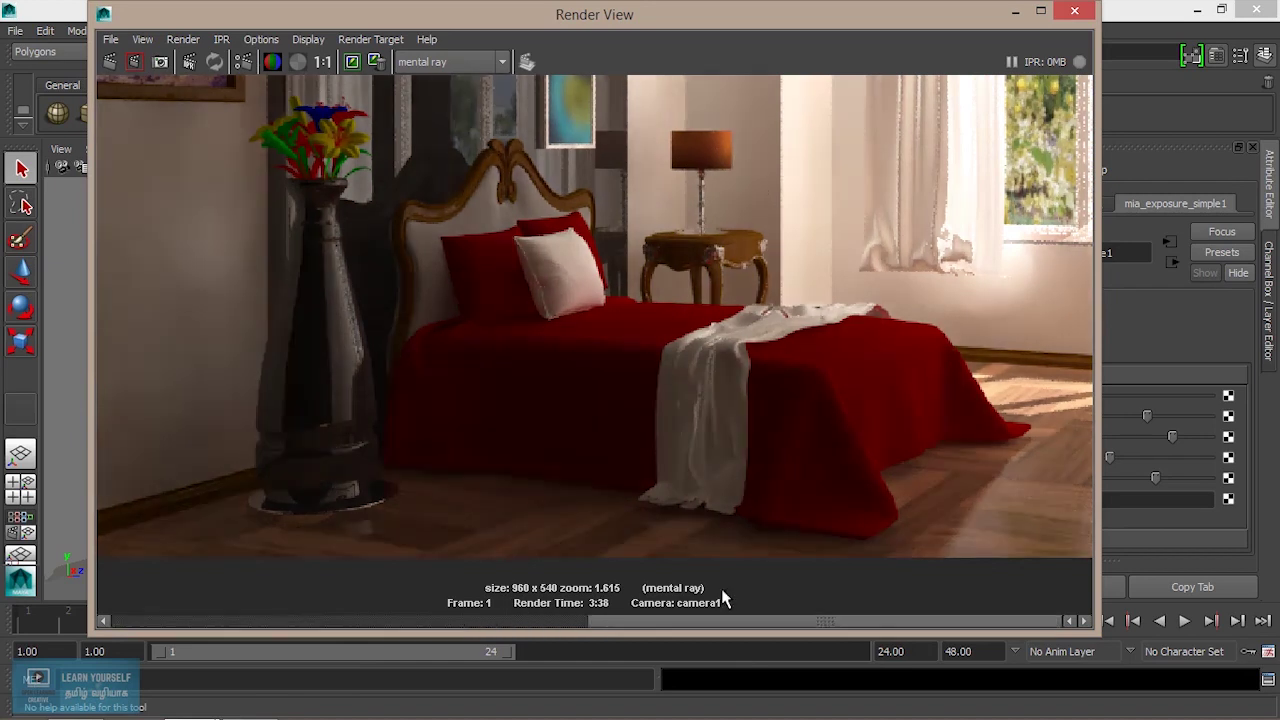
pyautogui.click(1015, 12)
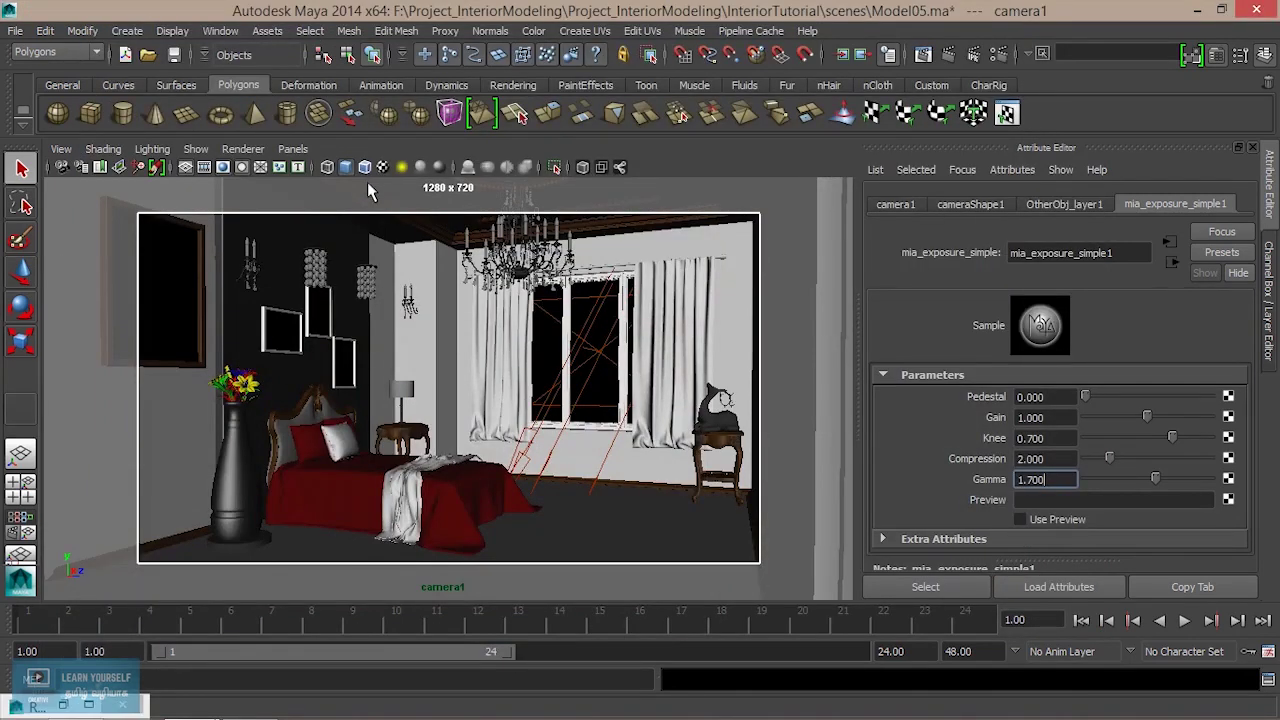
pyautogui.click(293, 149)
pyautogui.moveTo(323, 167)
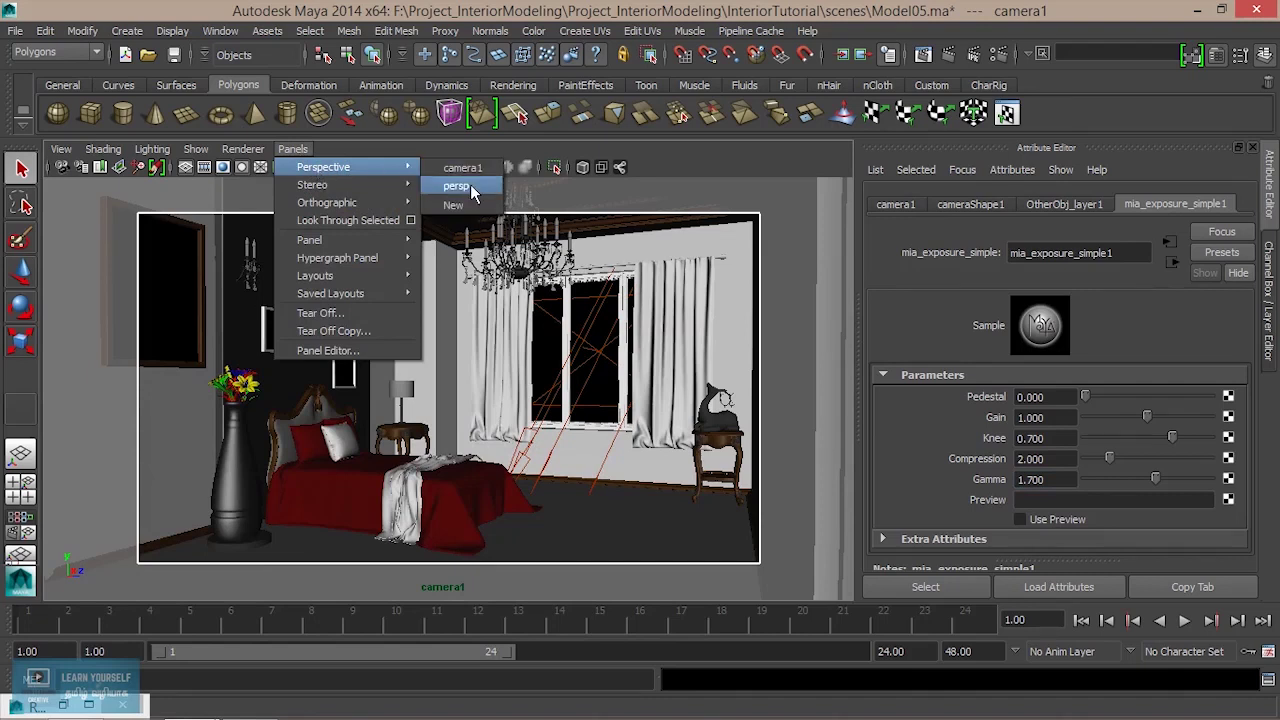
# - Switch the viewport to the persp camera and zoom out the render image
pyautogui.click(456, 186)
pyautogui.scroll(-3, 570, 415)
pyautogui.scroll(-3, 581, 393)
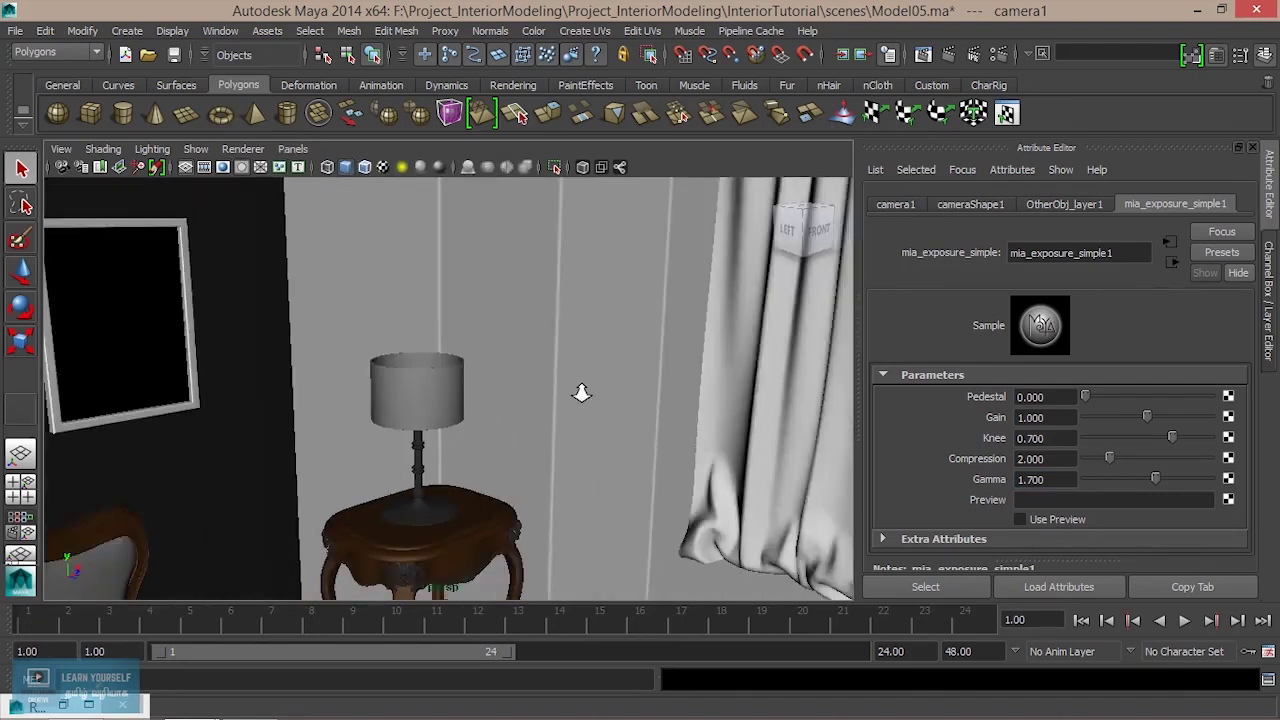
pyautogui.scroll(-3, 581, 393)
pyautogui.scroll(-3, 477, 360)
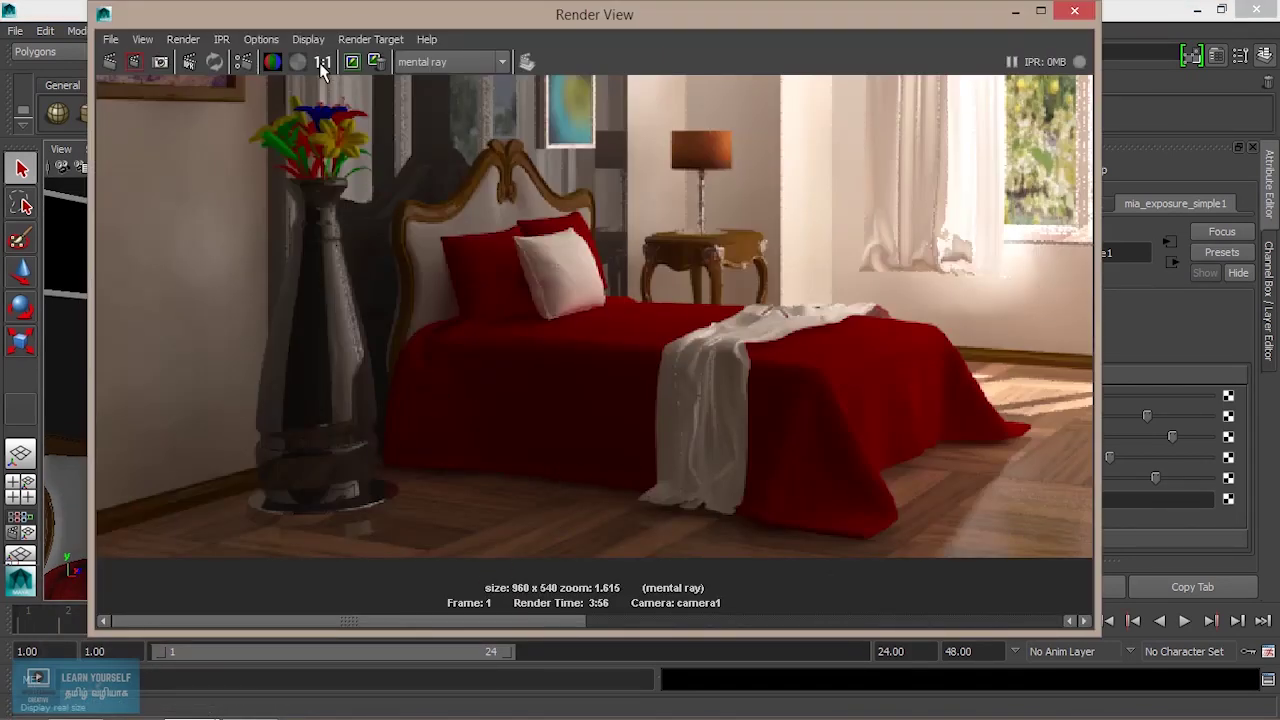
# - Pan and zoom the render to inspect the wall frames, ceiling and chandelier
pyautogui.keyDown('alt'); pyautogui.moveTo(820, 289); pyautogui.dragTo(771, 423, button='middle'); pyautogui.keyUp('alt')
pyautogui.scroll(2, 771, 423)
pyautogui.scroll(2, 746, 351)
pyautogui.keyDown('alt'); pyautogui.moveTo(746, 318); pyautogui.dragTo(486, 529, button='middle'); pyautogui.keyUp('alt')
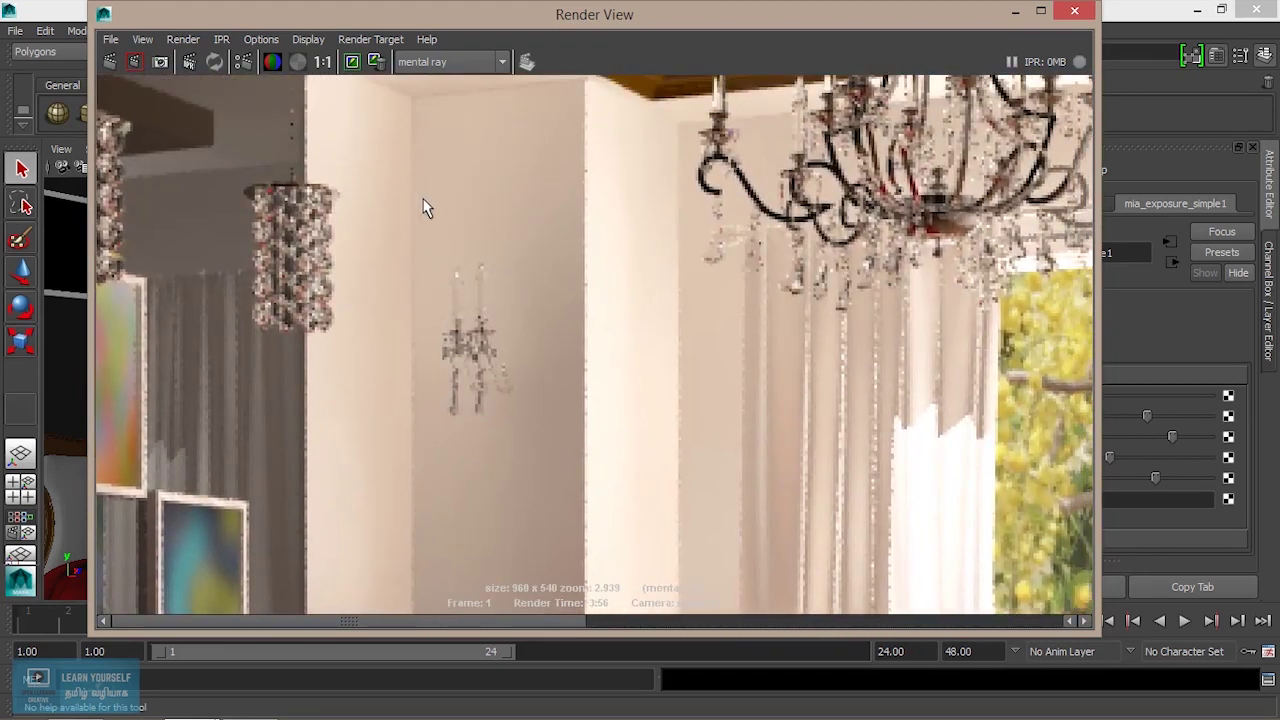
pyautogui.moveTo(666, 390)
pyautogui.keyDown('alt'); pyautogui.mouseDown(button='middle')
pyautogui.moveTo(640, 441)
pyautogui.moveTo(629, 514)
pyautogui.mouseUp(button='middle'); pyautogui.keyUp('alt')
pyautogui.scroll(1, 629, 514)
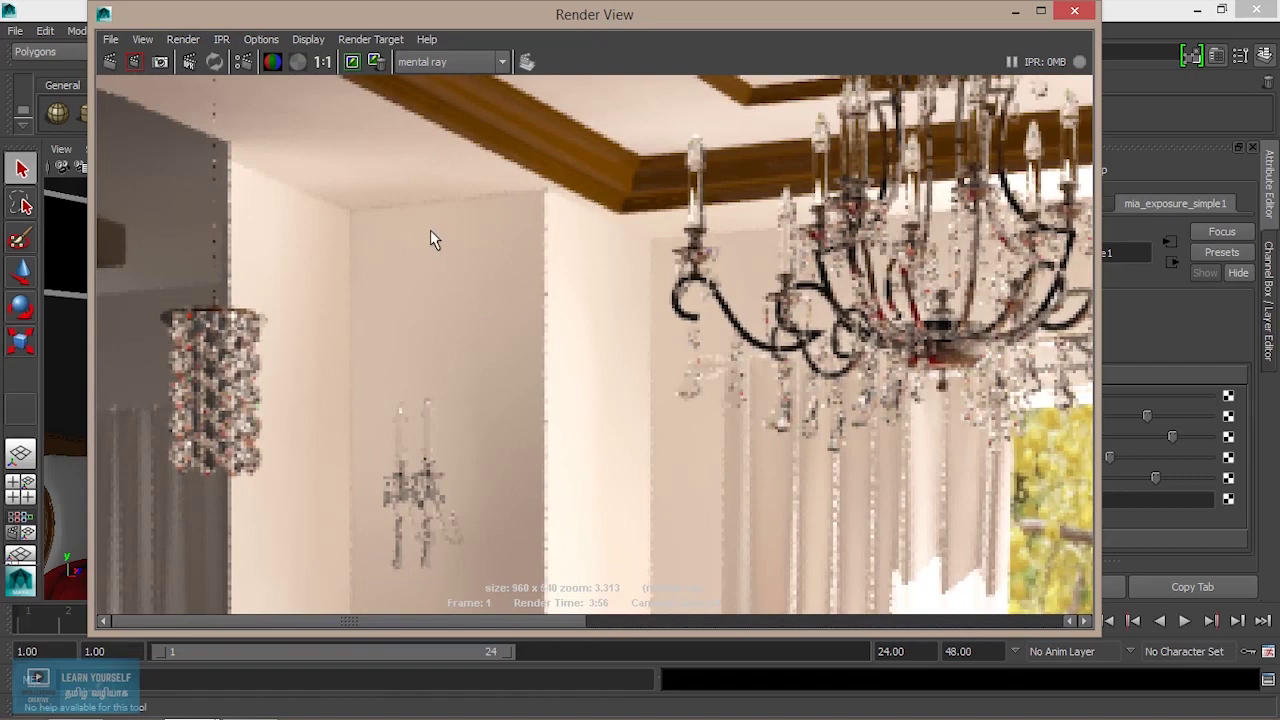
pyautogui.moveTo(683, 478)
pyautogui.keyDown('alt'); pyautogui.mouseDown(button='middle')
pyautogui.moveTo(663, 471)
pyautogui.moveTo(545, 527)
pyautogui.moveTo(494, 466)
pyautogui.moveTo(437, 309)
pyautogui.moveTo(443, 277)
pyautogui.mouseUp(button='middle'); pyautogui.keyUp('alt')
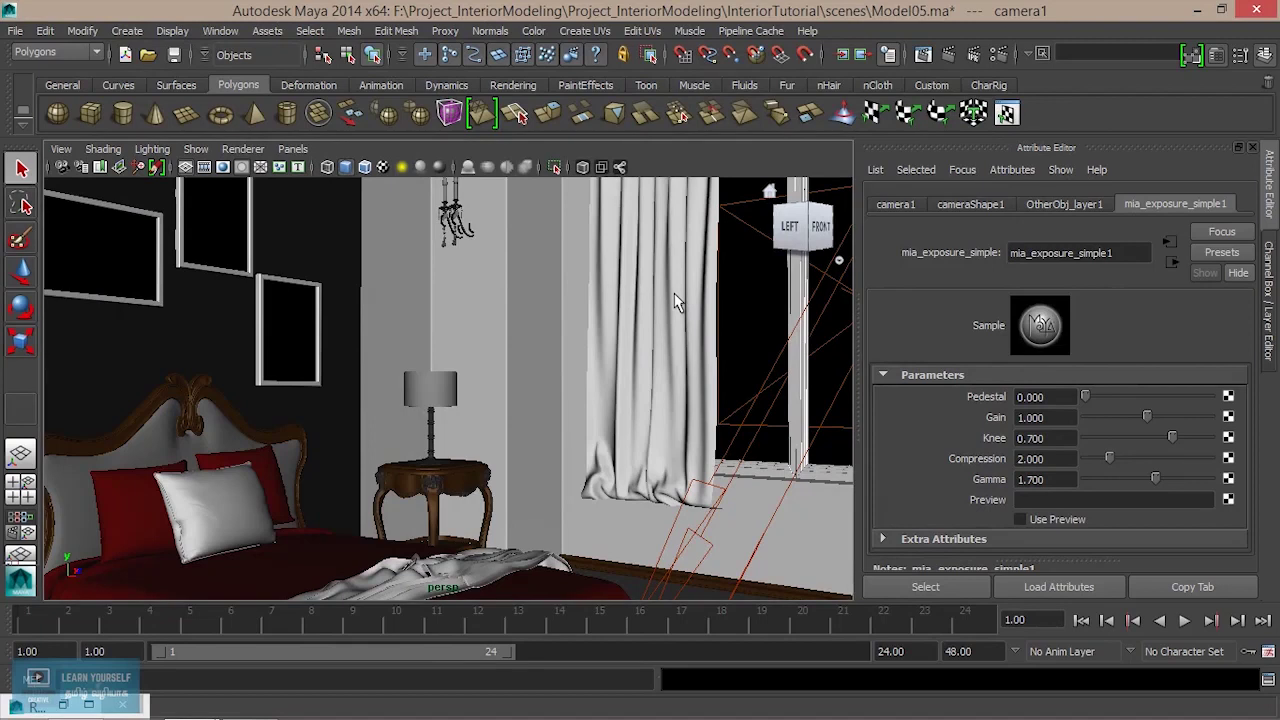
# - Select every object in the masterLayer render layer and frame the room
pyautogui.hotkey('ctrl', 'a')
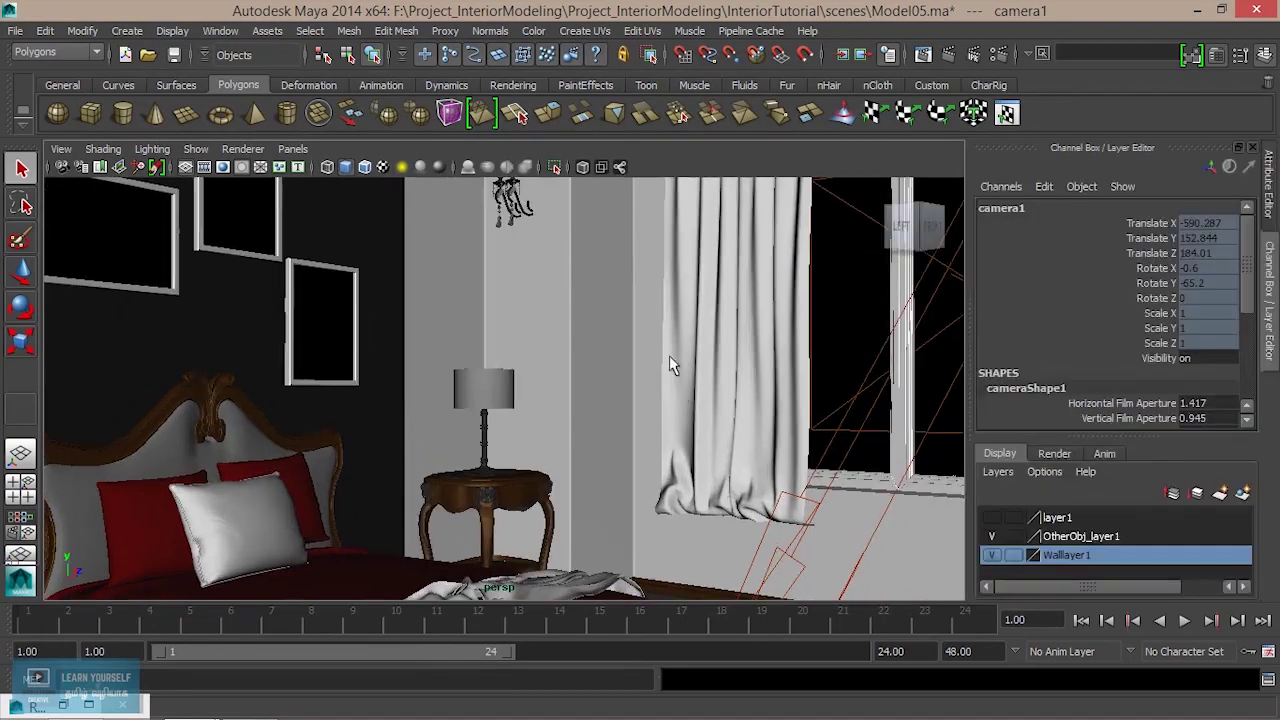
pyautogui.click(1056, 455)
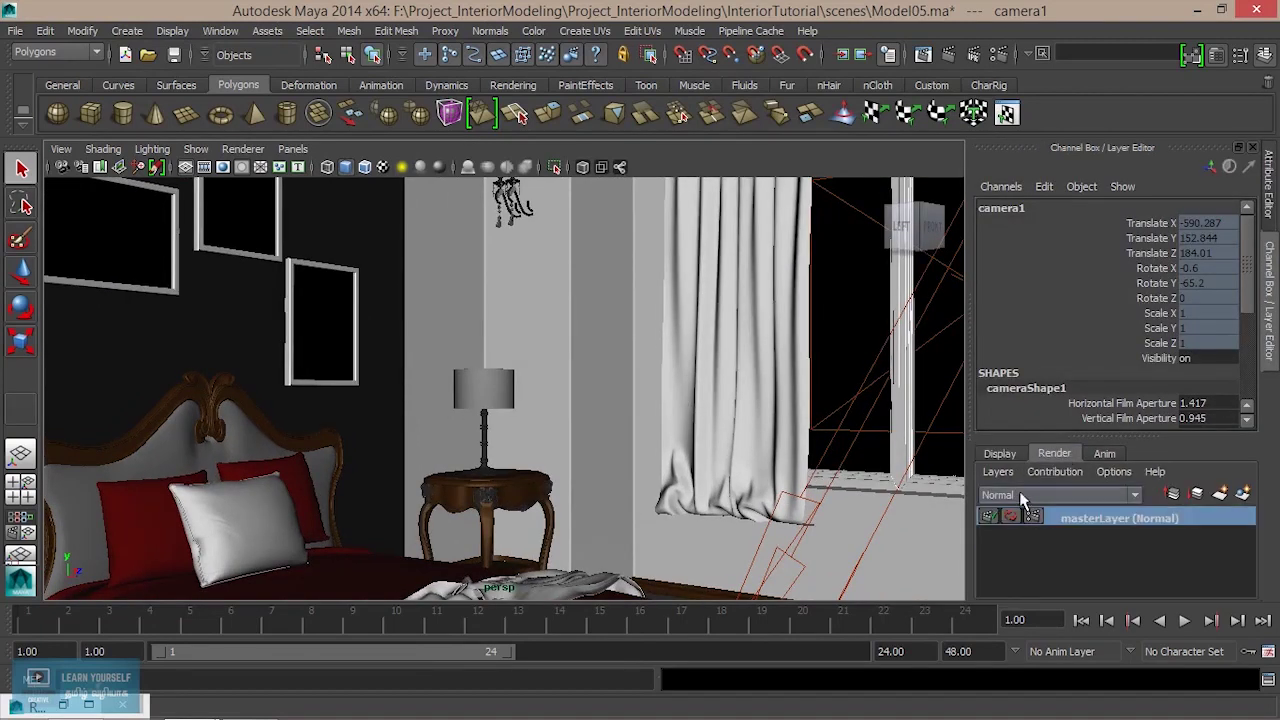
pyautogui.rightClick(1085, 529)
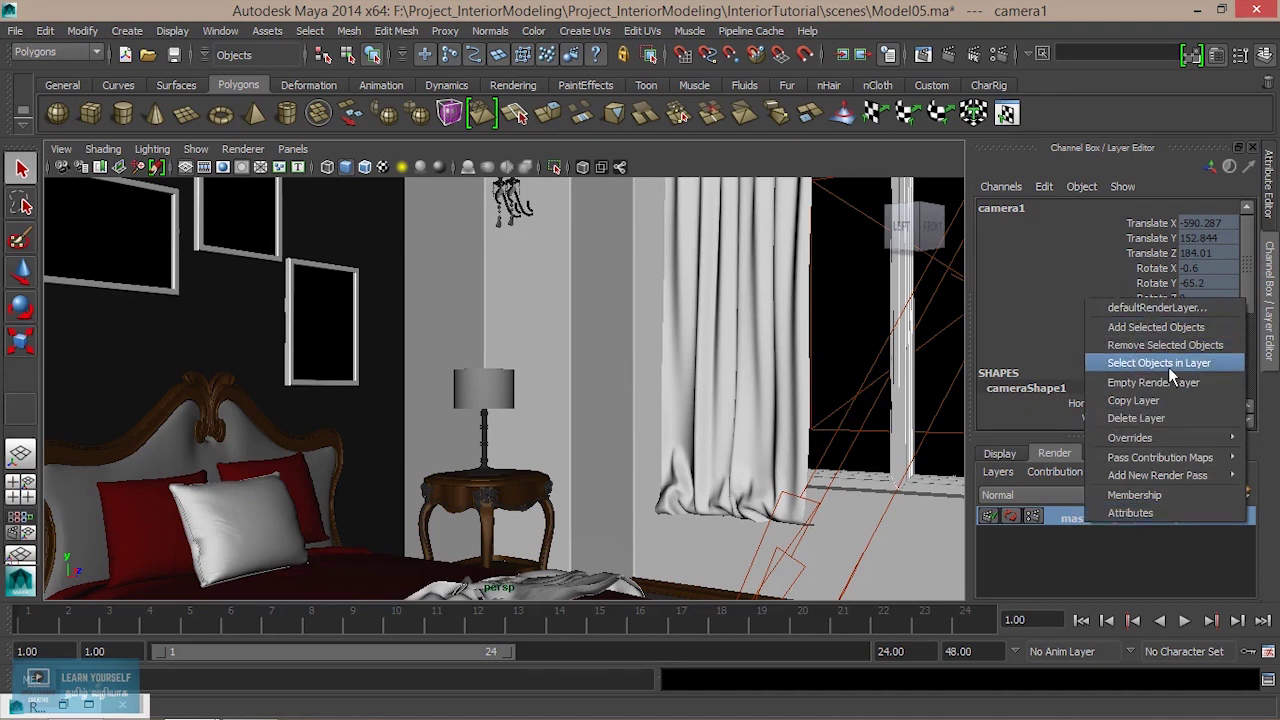
pyautogui.click(1193, 363)
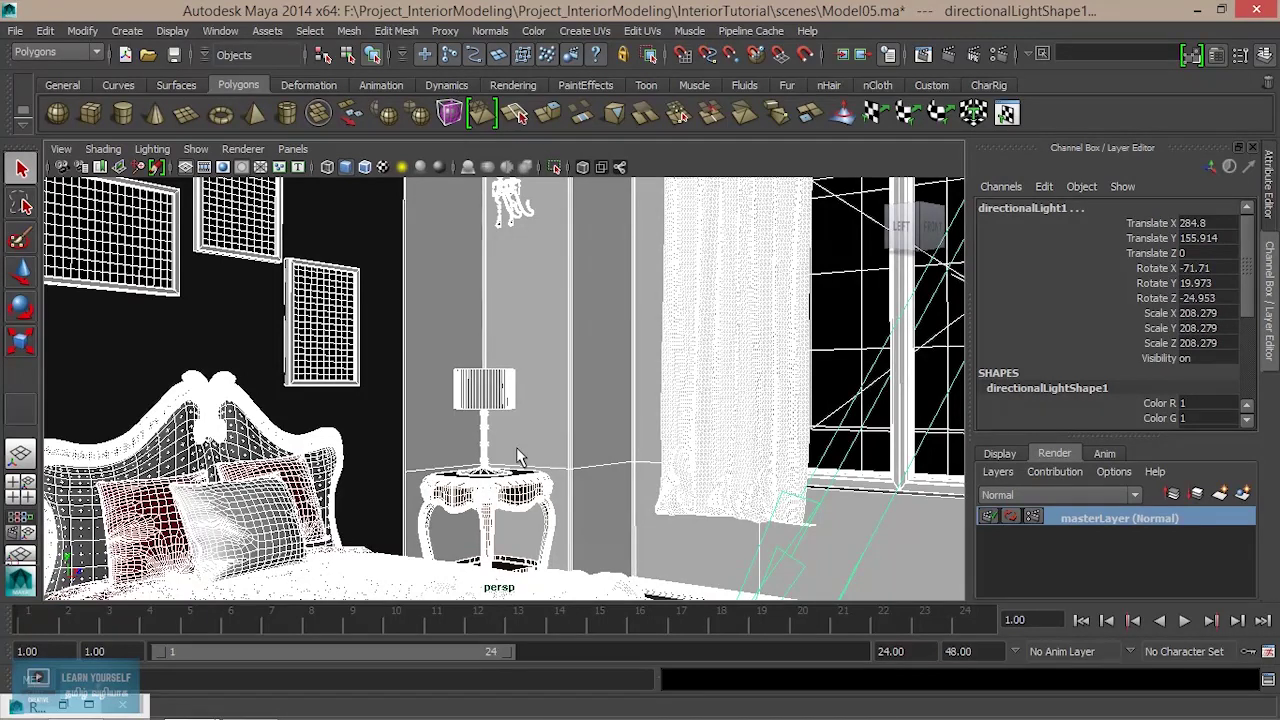
pyautogui.press('f')
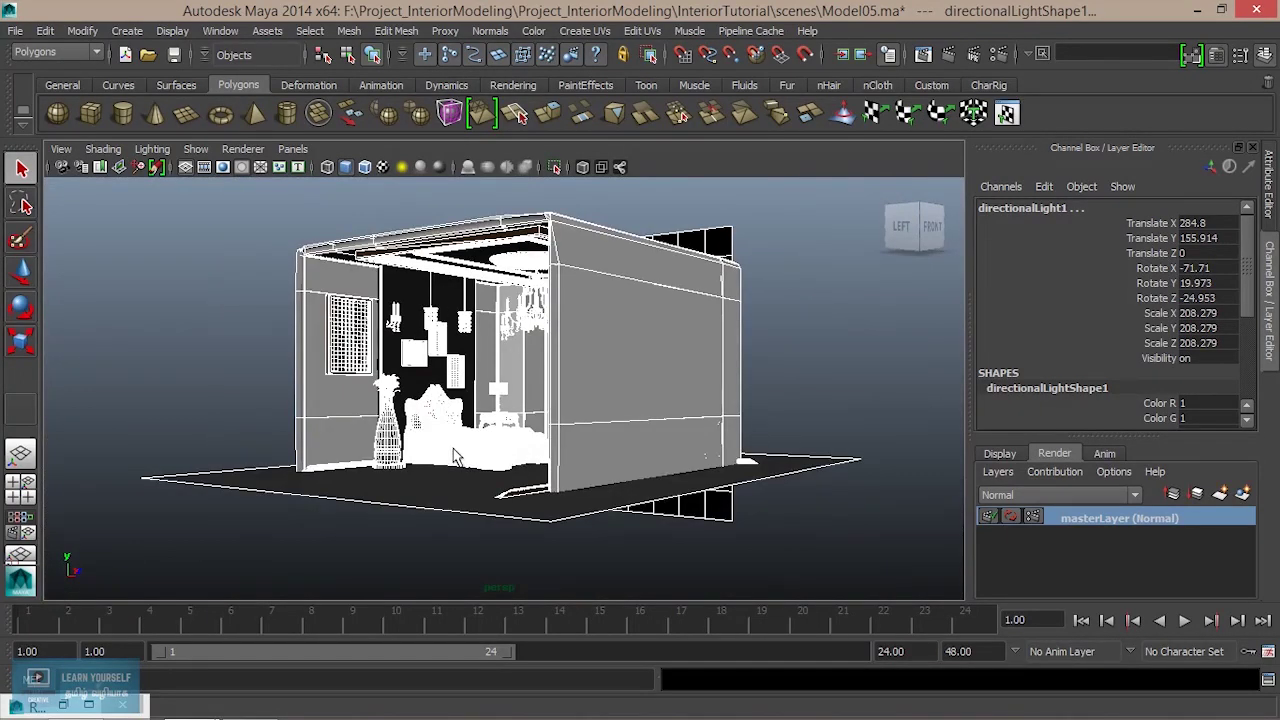
pyautogui.keyDown('alt'); pyautogui.moveTo(519, 456); pyautogui.dragTo(752, 486); pyautogui.keyUp('alt')
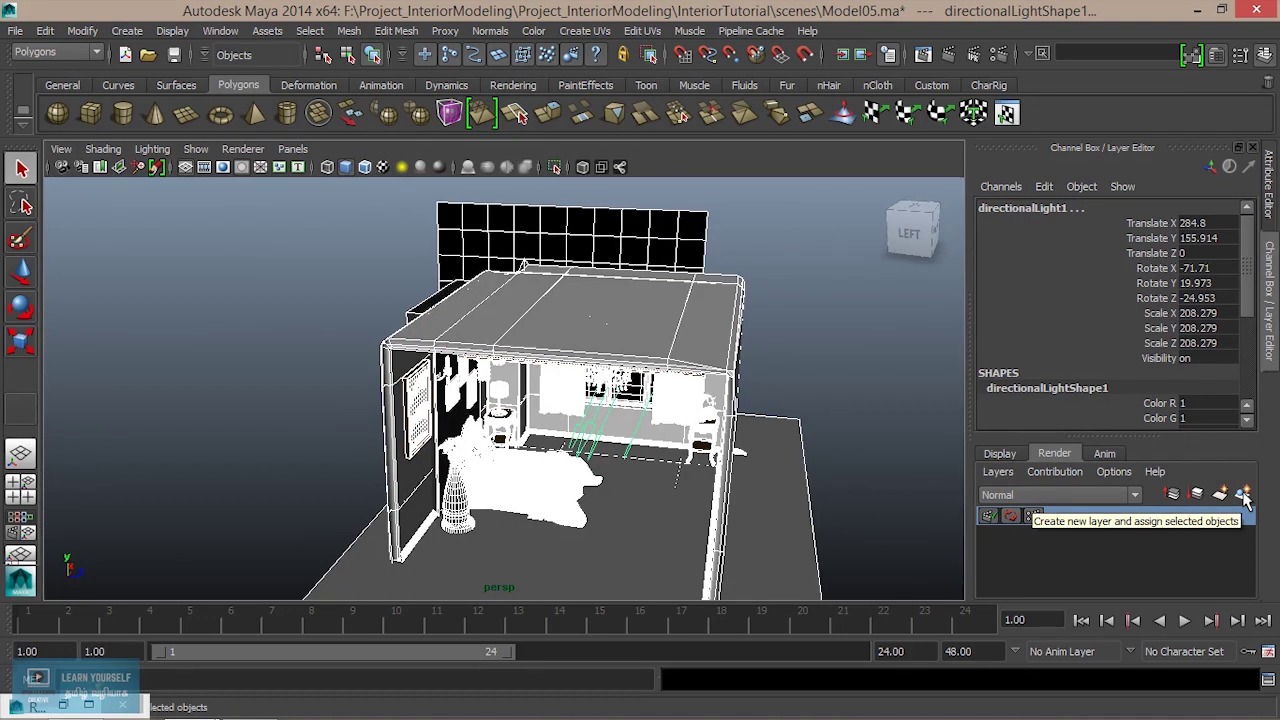
# - Create a new render layer from the selection and name it ColorLayer
pyautogui.click(1243, 497)
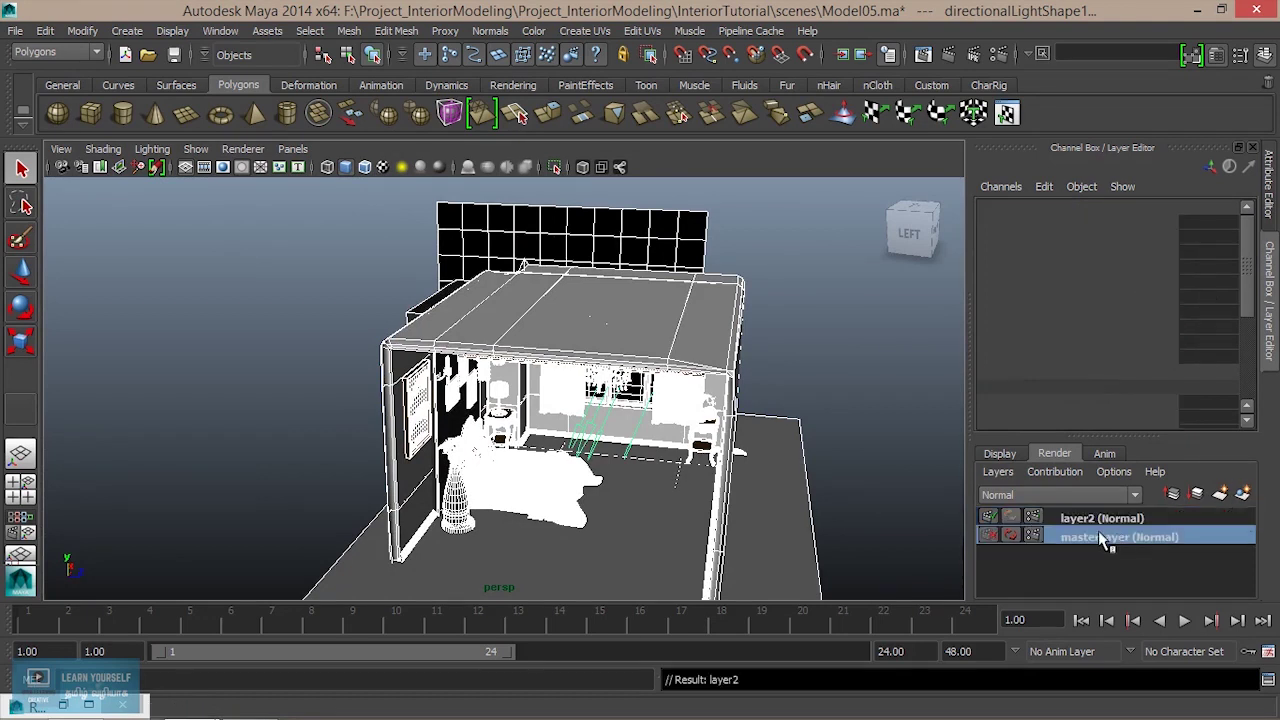
pyautogui.doubleClick(1085, 520)
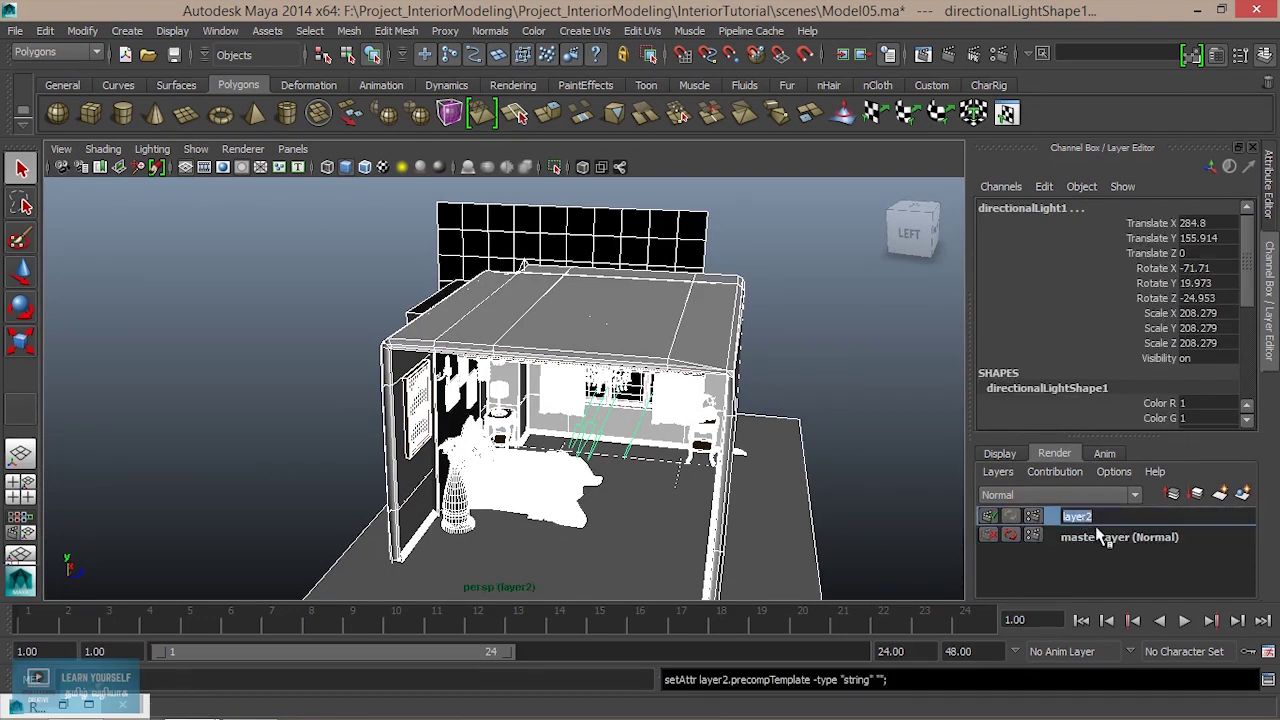
pyautogui.write('ColorL')
pyautogui.press('Return')
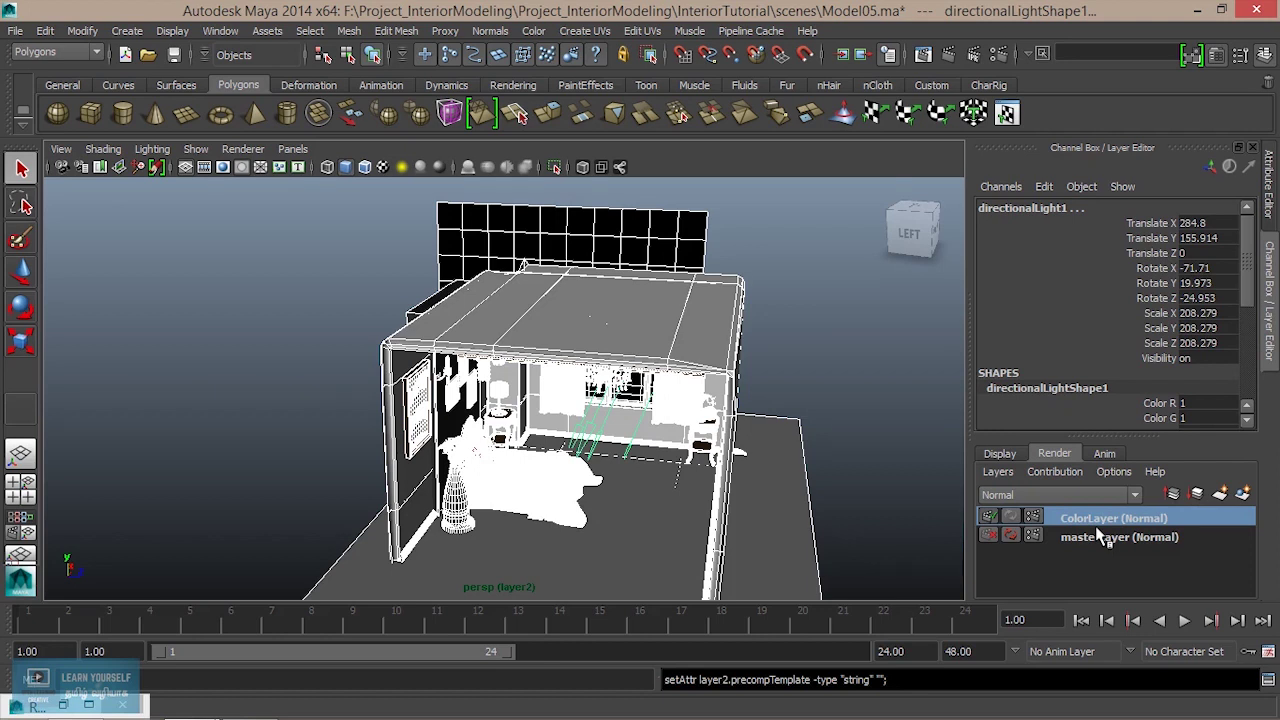
# - Make ColorLayer active and show only polygon objects in the viewport
pyautogui.click(152, 149)
pyautogui.click(187, 150)
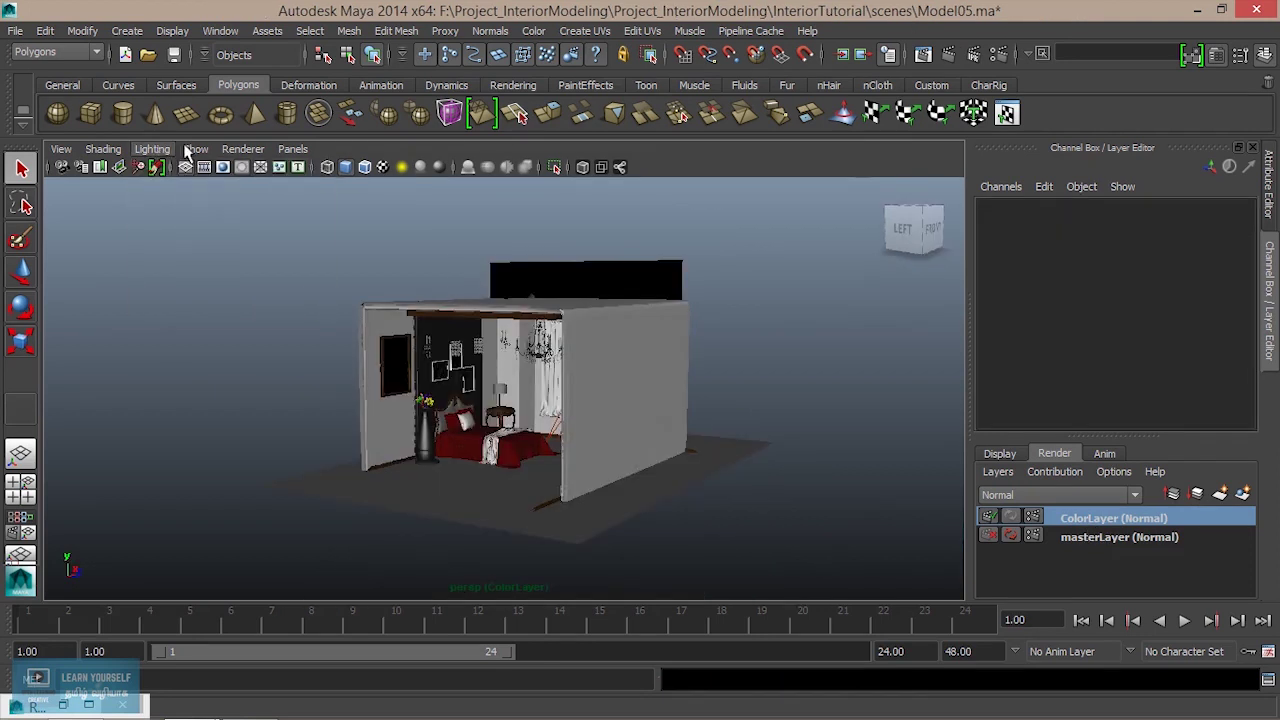
pyautogui.click(187, 150)
pyautogui.click(201, 62)
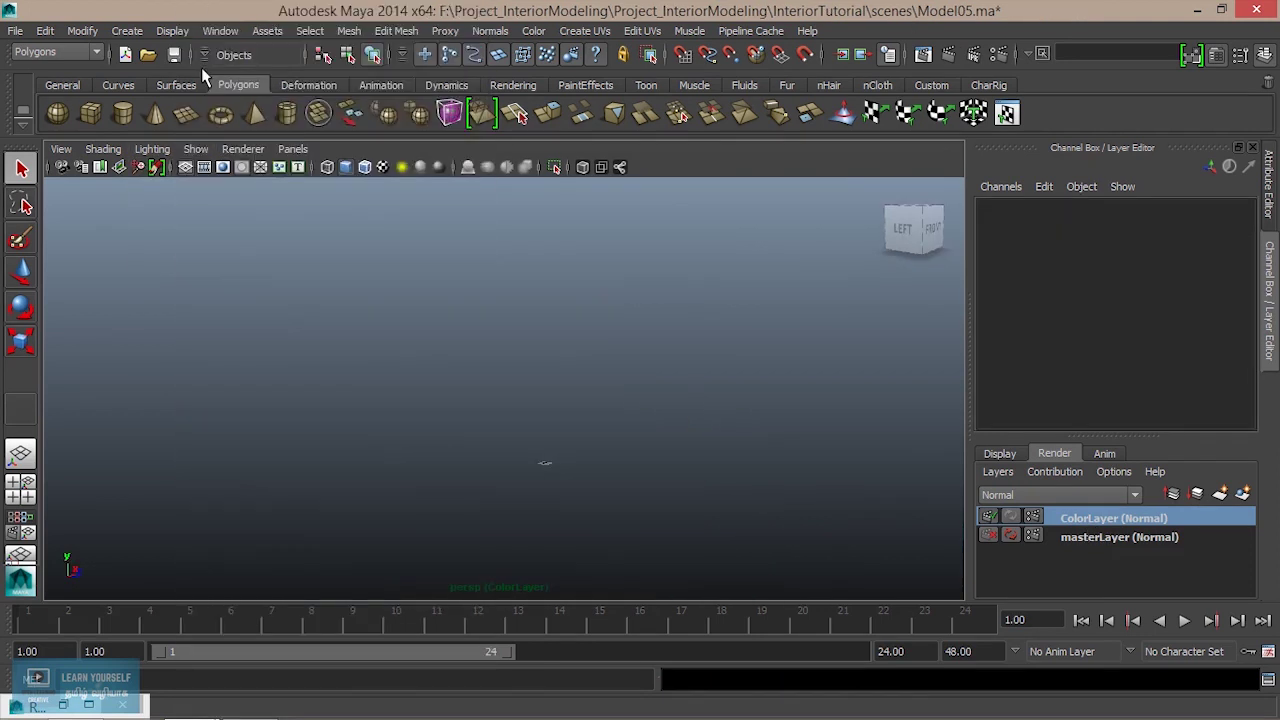
pyautogui.click(200, 150)
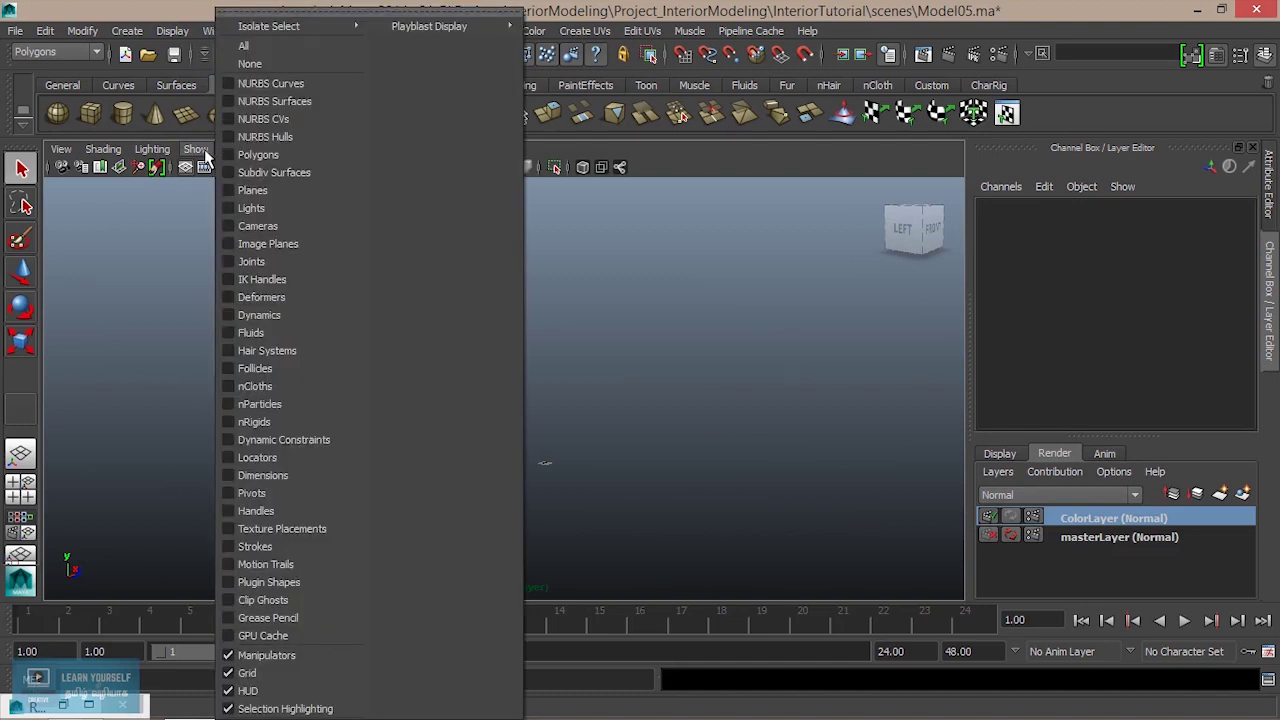
pyautogui.click(245, 153)
pyautogui.moveTo(357, 380)
pyautogui.keyDown('alt'); pyautogui.mouseDown()
pyautogui.moveTo(457, 374)
pyautogui.moveTo(366, 380)
pyautogui.mouseUp(); pyautogui.keyUp('alt')
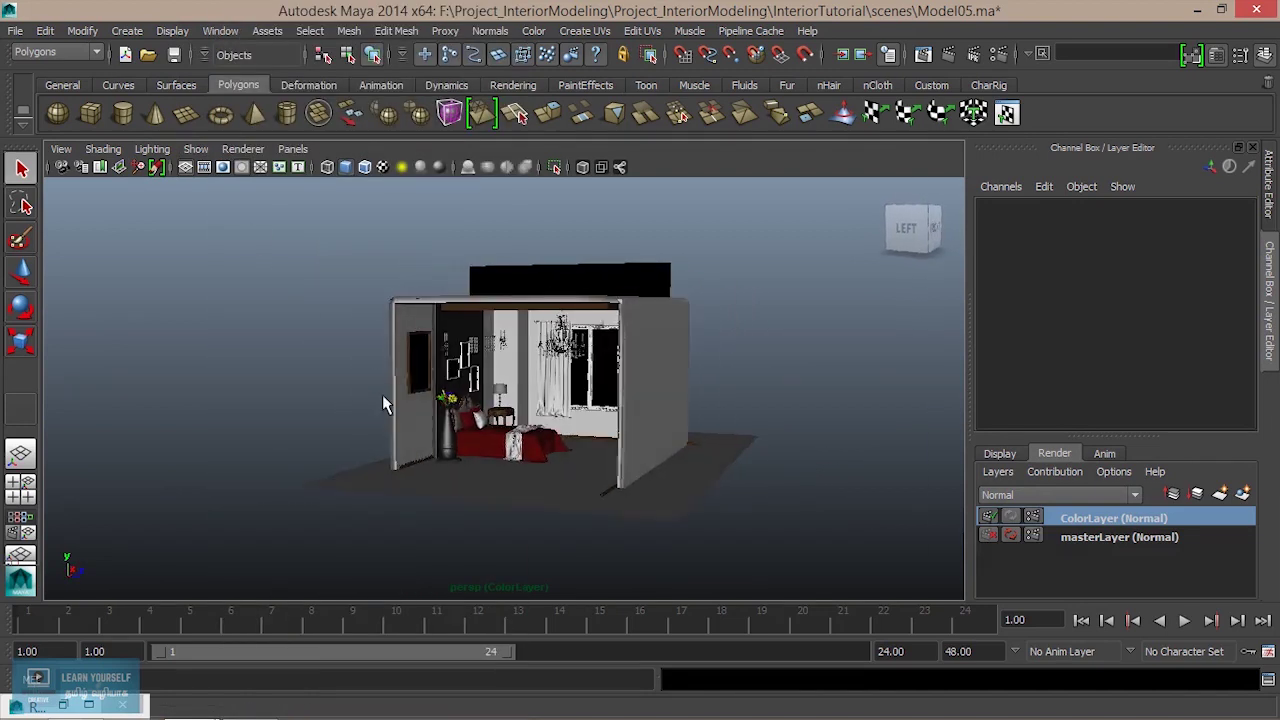
pyautogui.scroll(-3, 384, 396)
pyautogui.scroll(2, 353, 337)
# - Select the whole room and create a render layer from it named OcclusionPass
pyautogui.moveTo(353, 337); pyautogui.dragTo(806, 556)
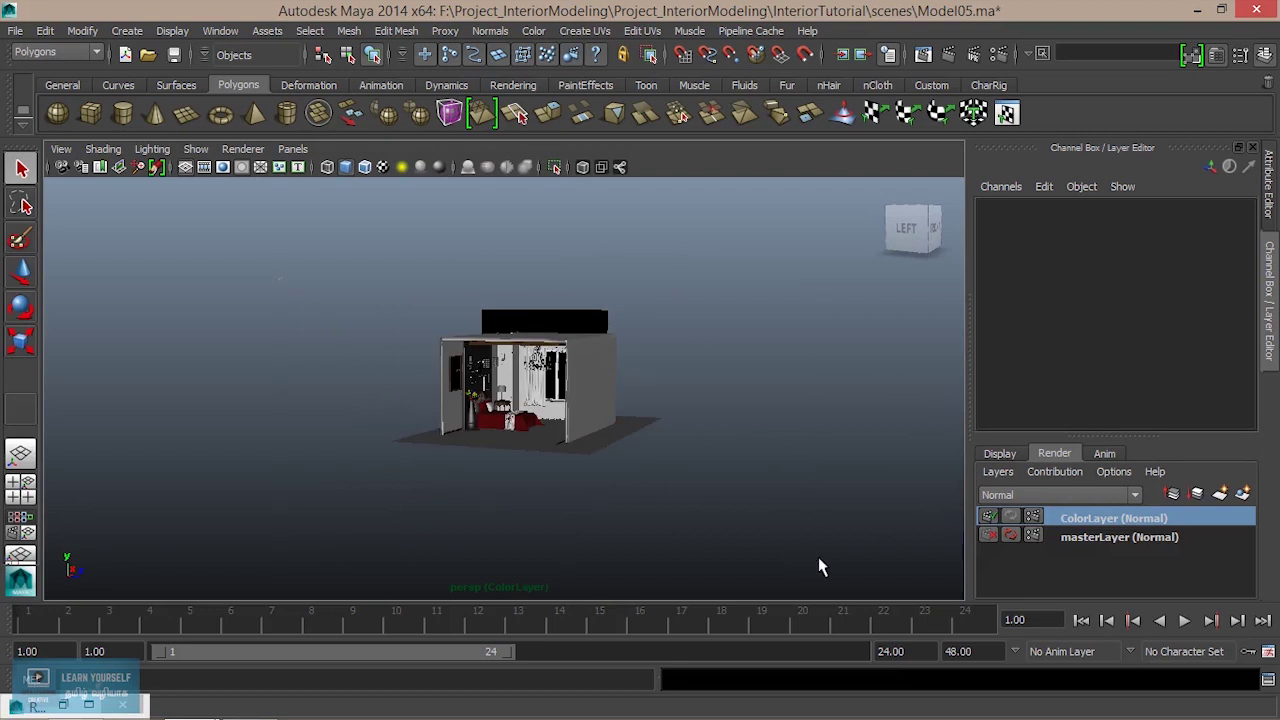
pyautogui.moveTo(958, 563); pyautogui.dragTo(957, 560)
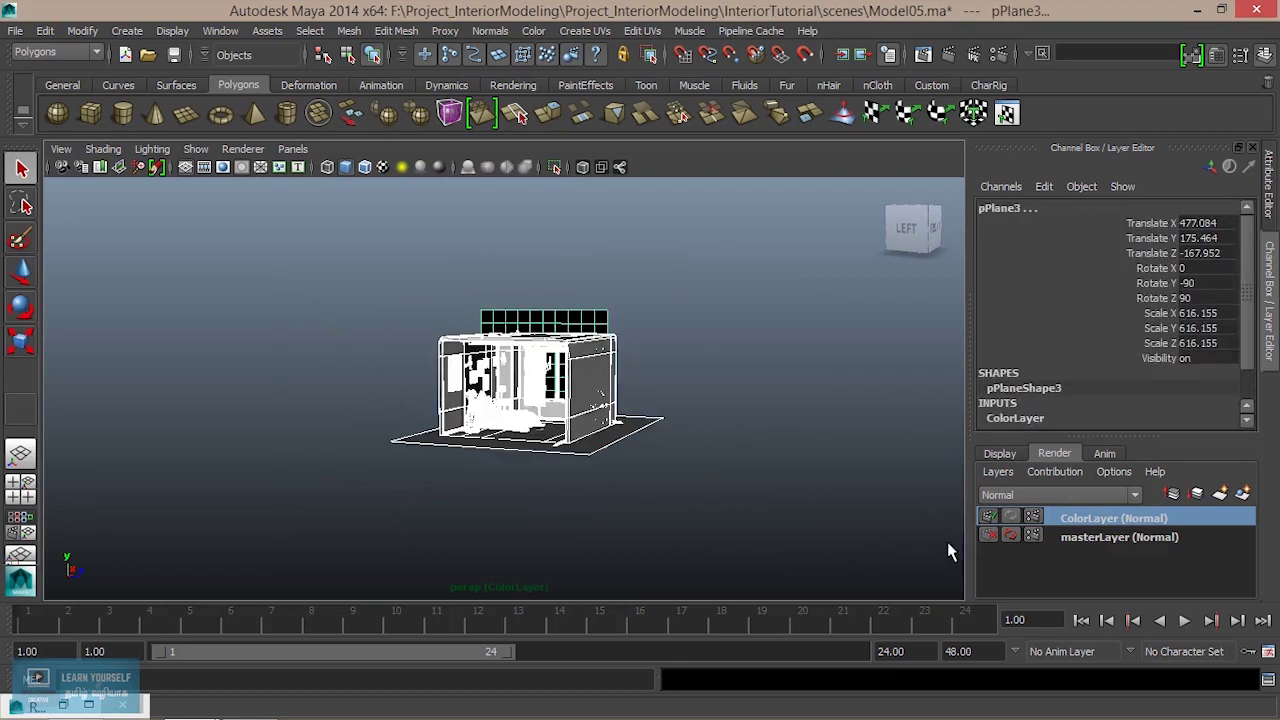
pyautogui.click(1242, 493)
pyautogui.doubleClick(1084, 520)
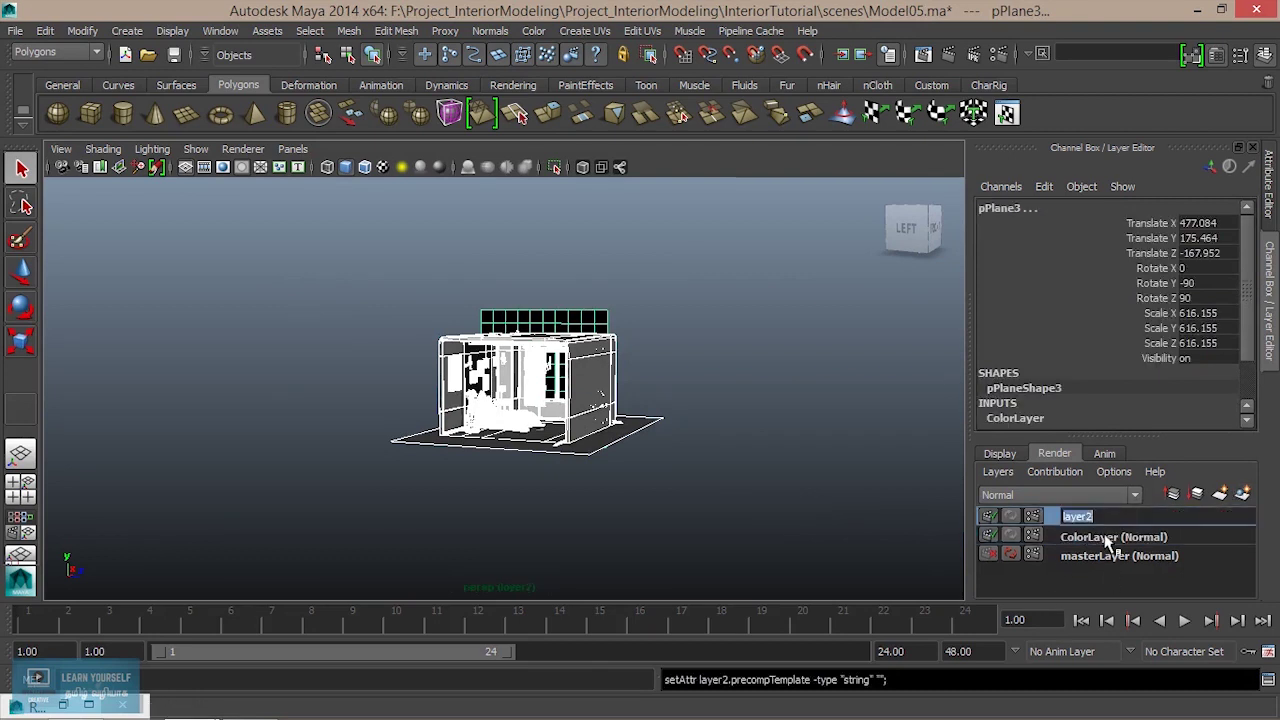
pyautogui.write('OcclusionPass')
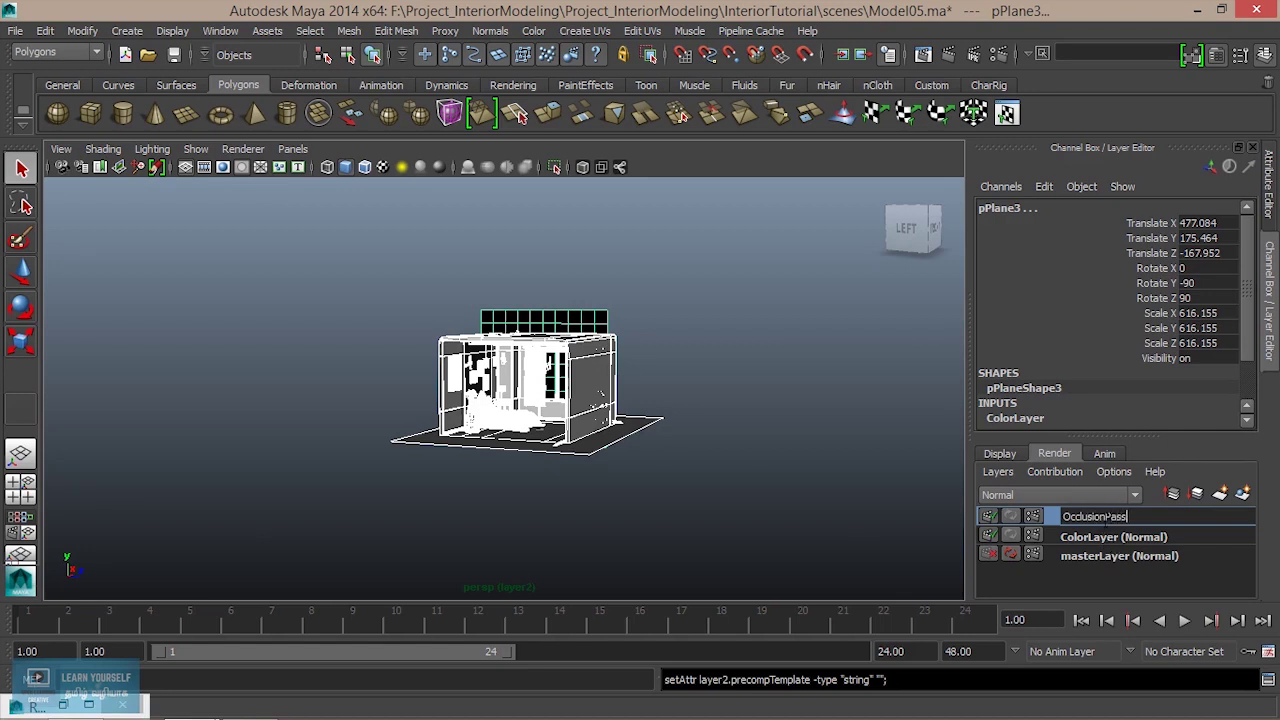
pyautogui.press('Return')
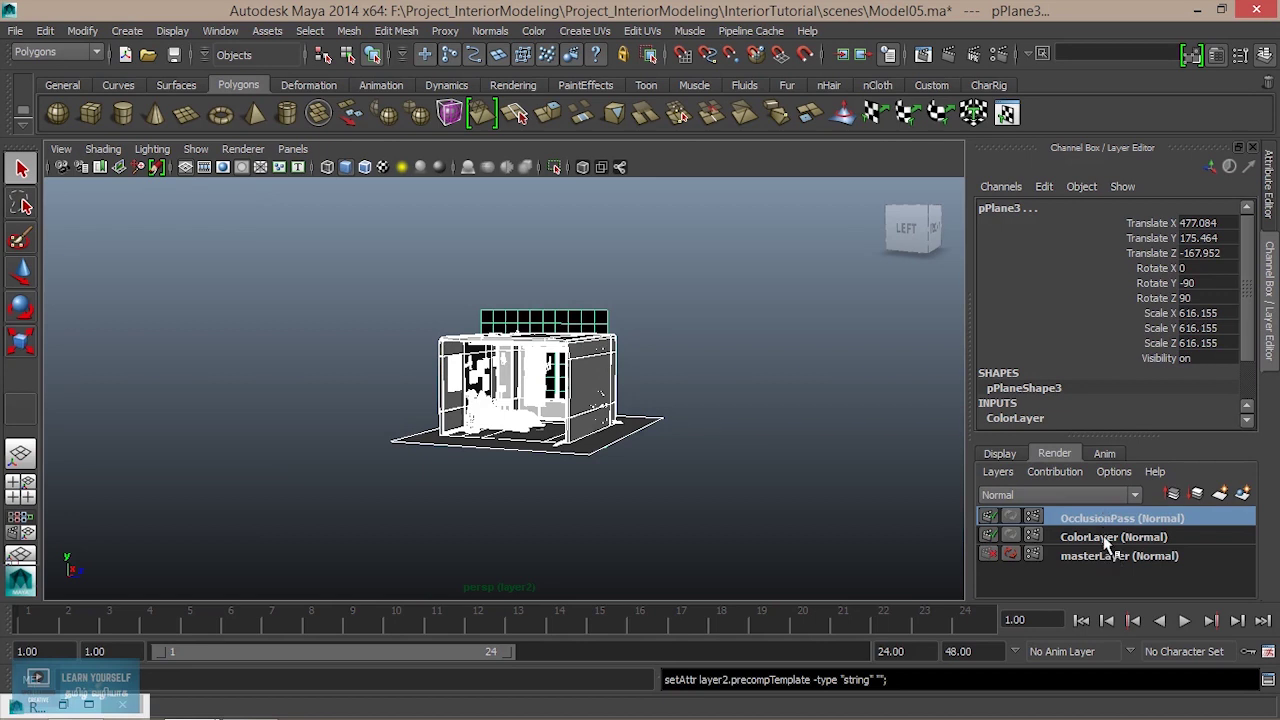
# - Rename ColorLayer to ColorPass and deselect the room
pyautogui.doubleClick(1095, 537)
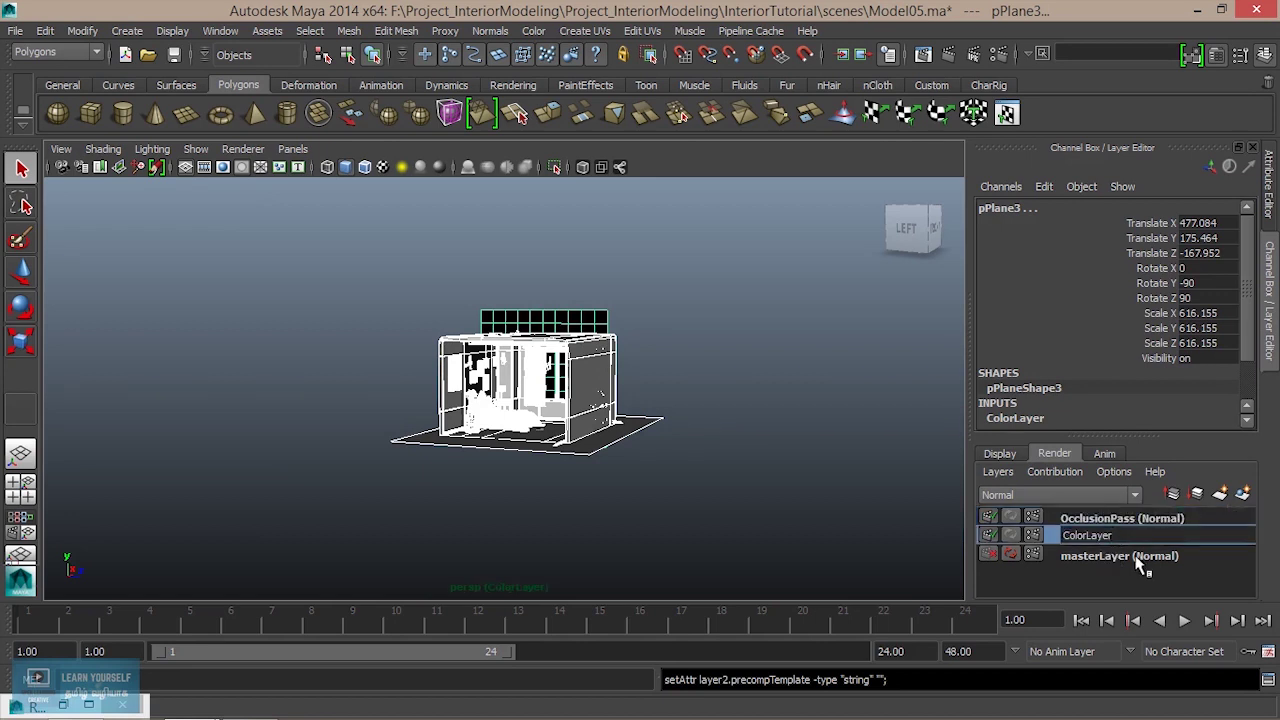
pyautogui.write('ColorPa')
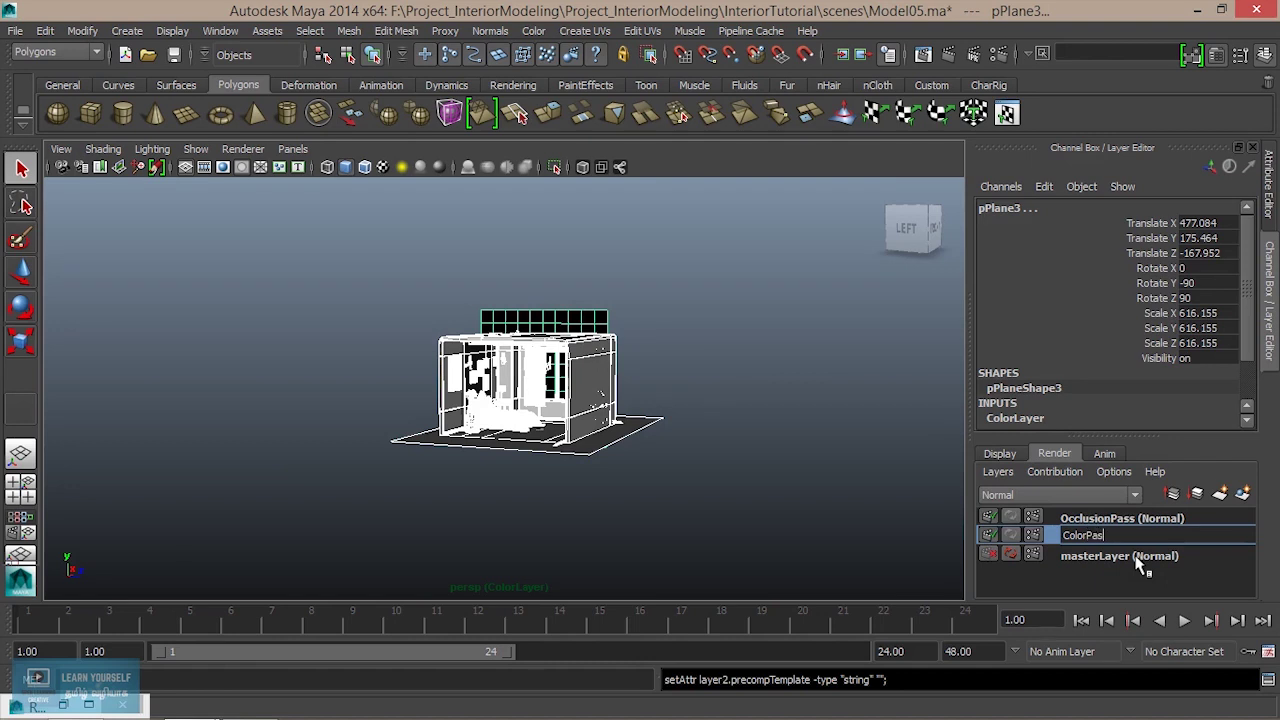
pyautogui.write('s')
pyautogui.press('Return')
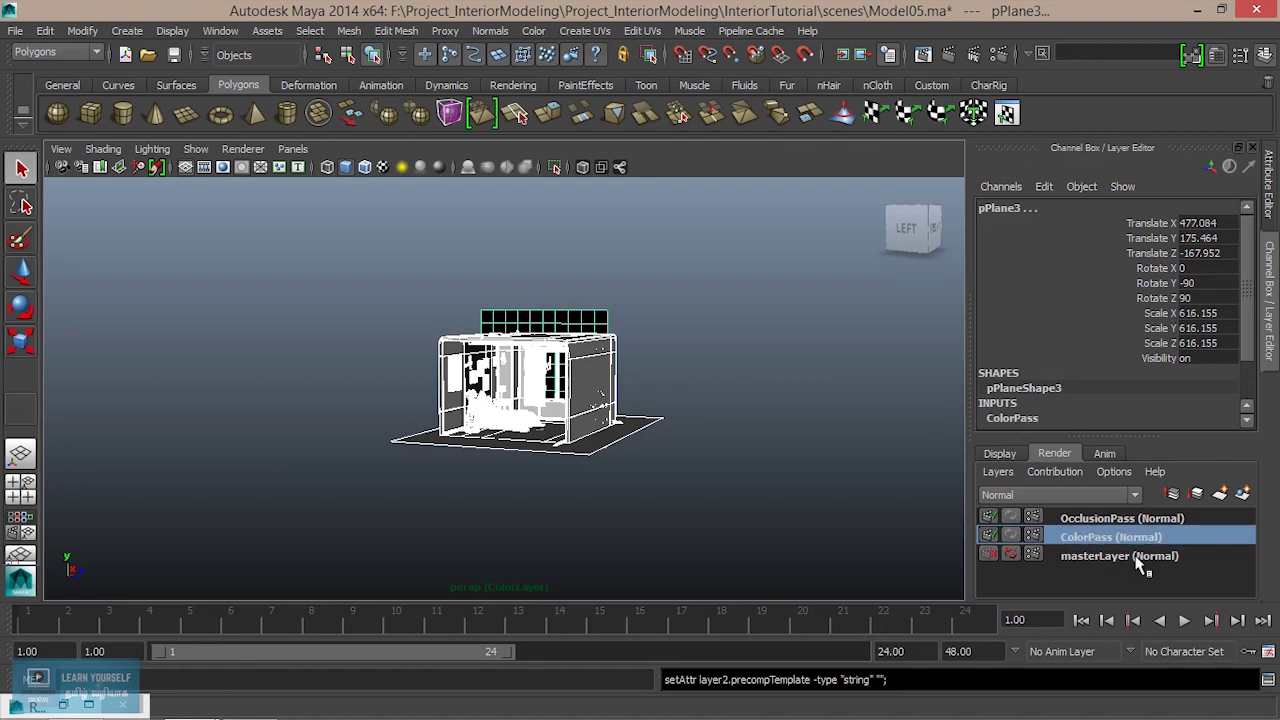
pyautogui.click(667, 528)
pyautogui.scroll(2, 600, 514)
pyautogui.scroll(1, 600, 514)
pyautogui.scroll(2, 600, 514)
pyautogui.moveTo(547, 512)
pyautogui.keyDown('alt'); pyautogui.mouseDown()
pyautogui.moveTo(600, 497)
pyautogui.moveTo(571, 503)
pyautogui.moveTo(587, 524)
pyautogui.mouseUp(); pyautogui.keyUp('alt')
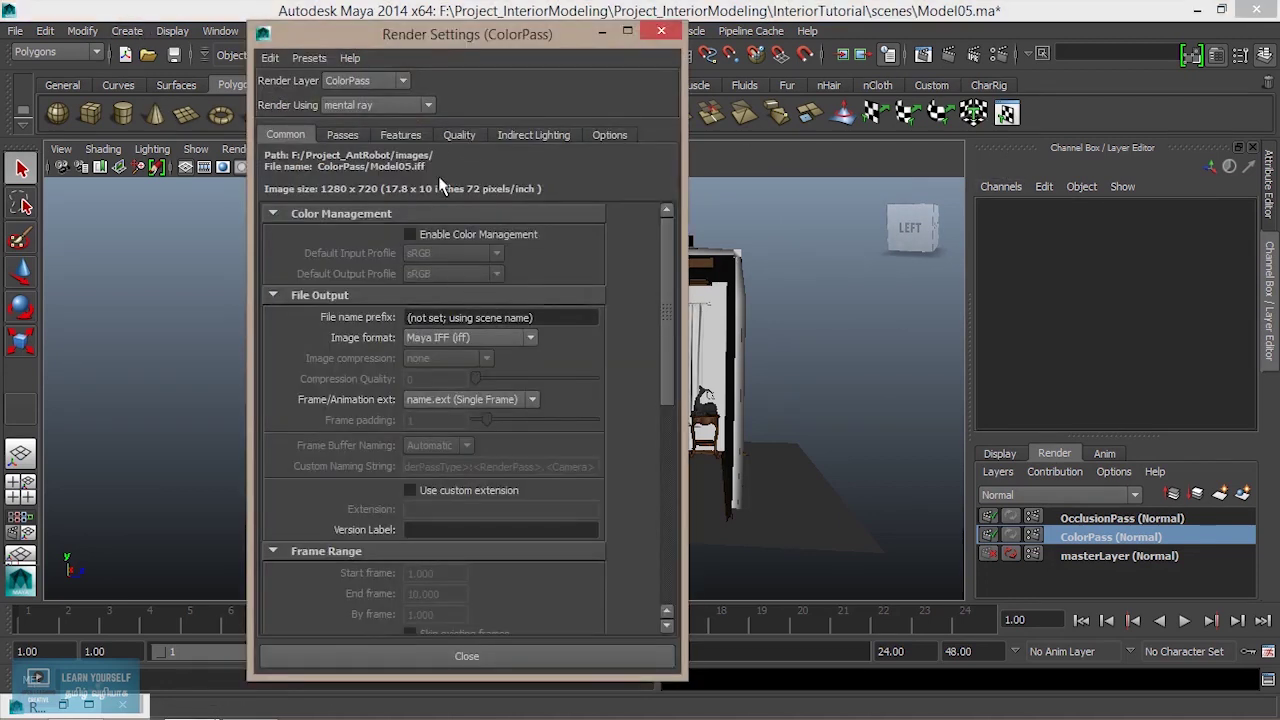
# - Review the ColorPass Quality and Indirect Lighting render settings, then close Render Settings
pyautogui.click(456, 132)
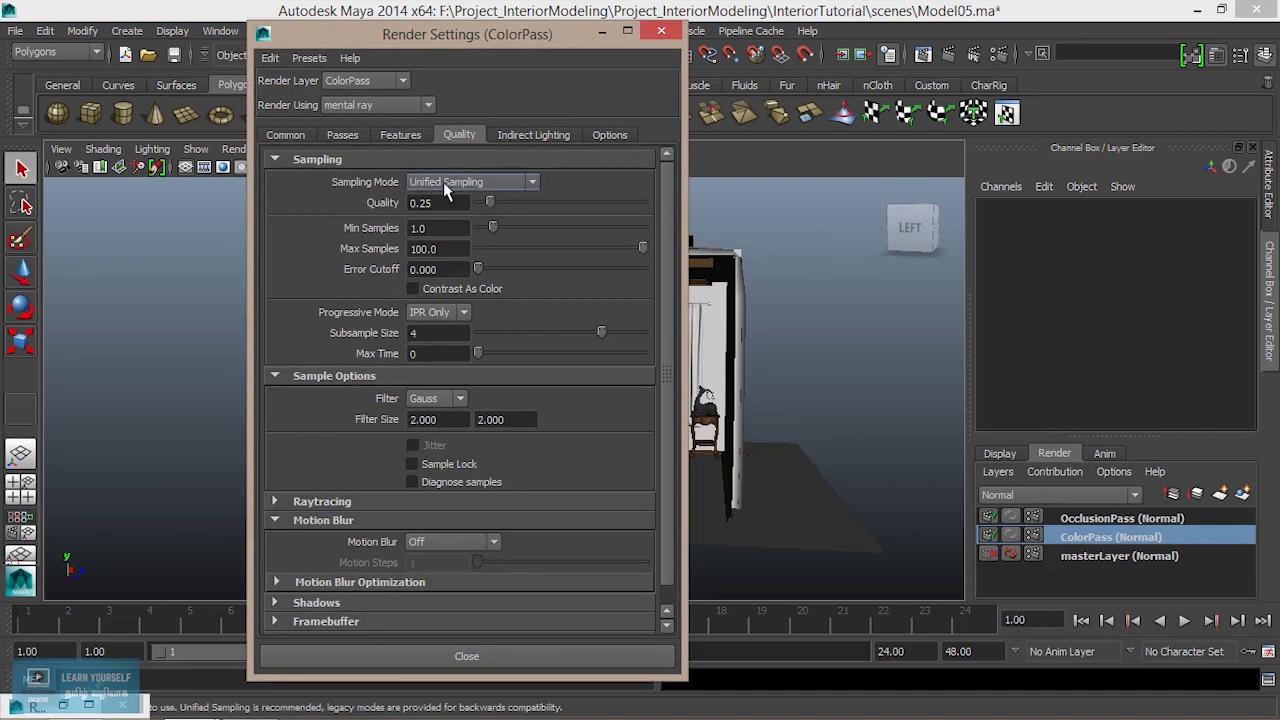
pyautogui.click(532, 136)
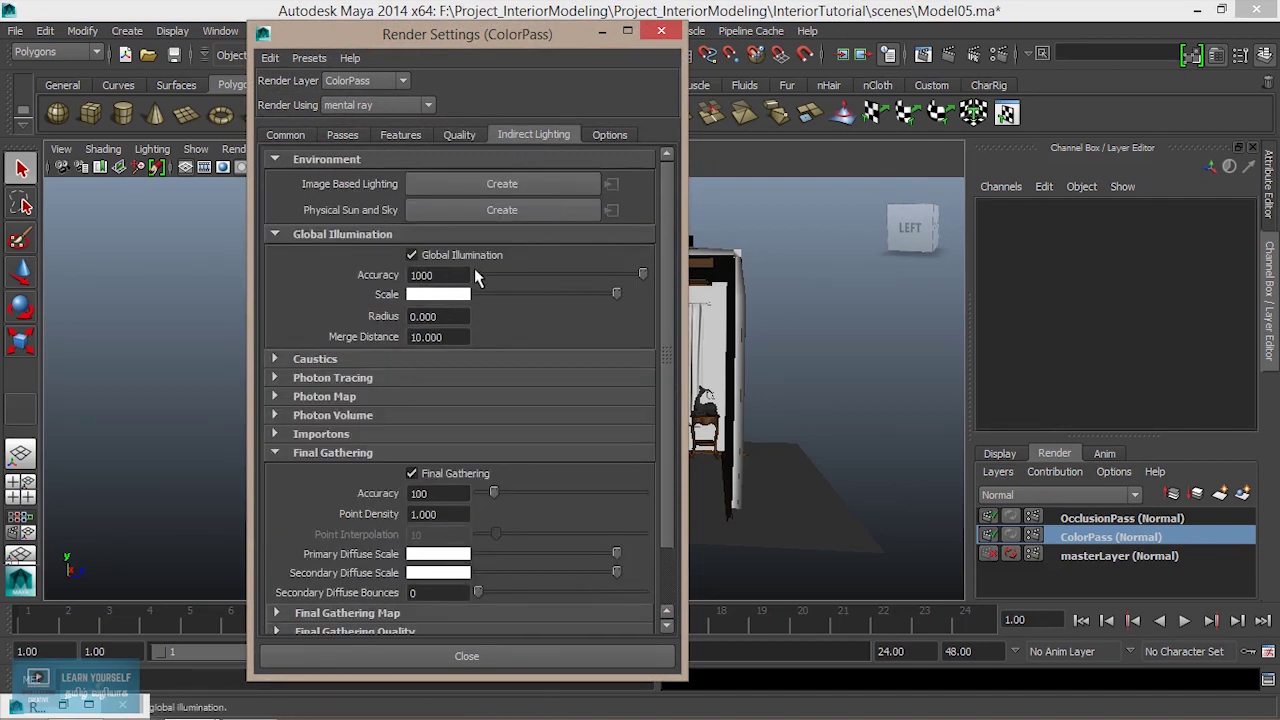
pyautogui.click(602, 32)
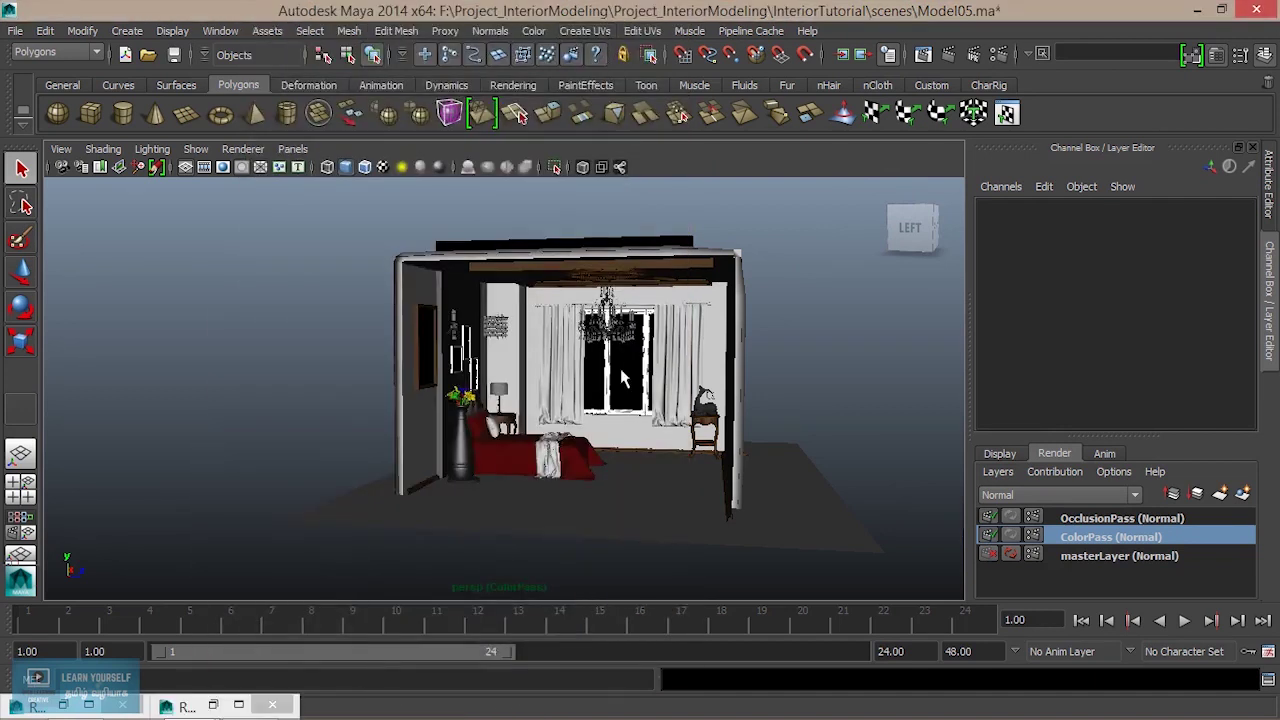
# - Make OcclusionPass the active render layer
pyautogui.keyDown('alt'); pyautogui.moveTo(617, 372); pyautogui.dragTo(586, 376, button='middle'); pyautogui.keyUp('alt')
pyautogui.scroll(3, 860, 490)
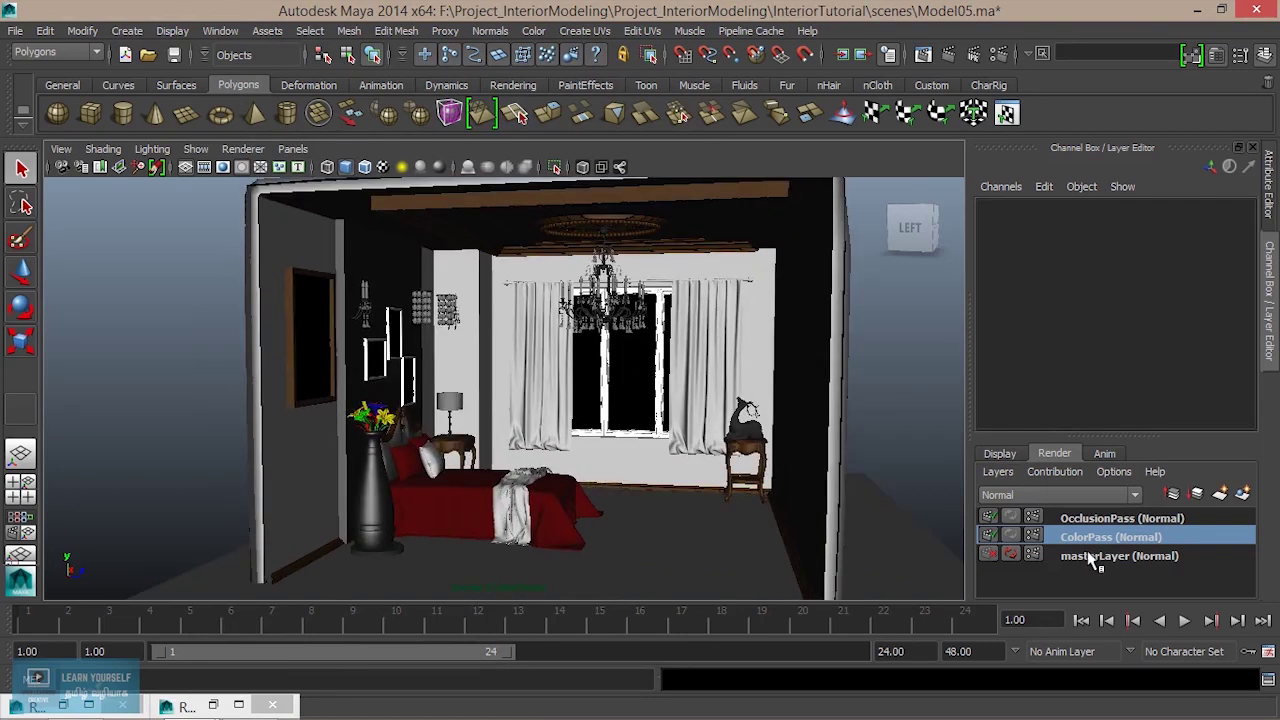
pyautogui.click(1116, 522)
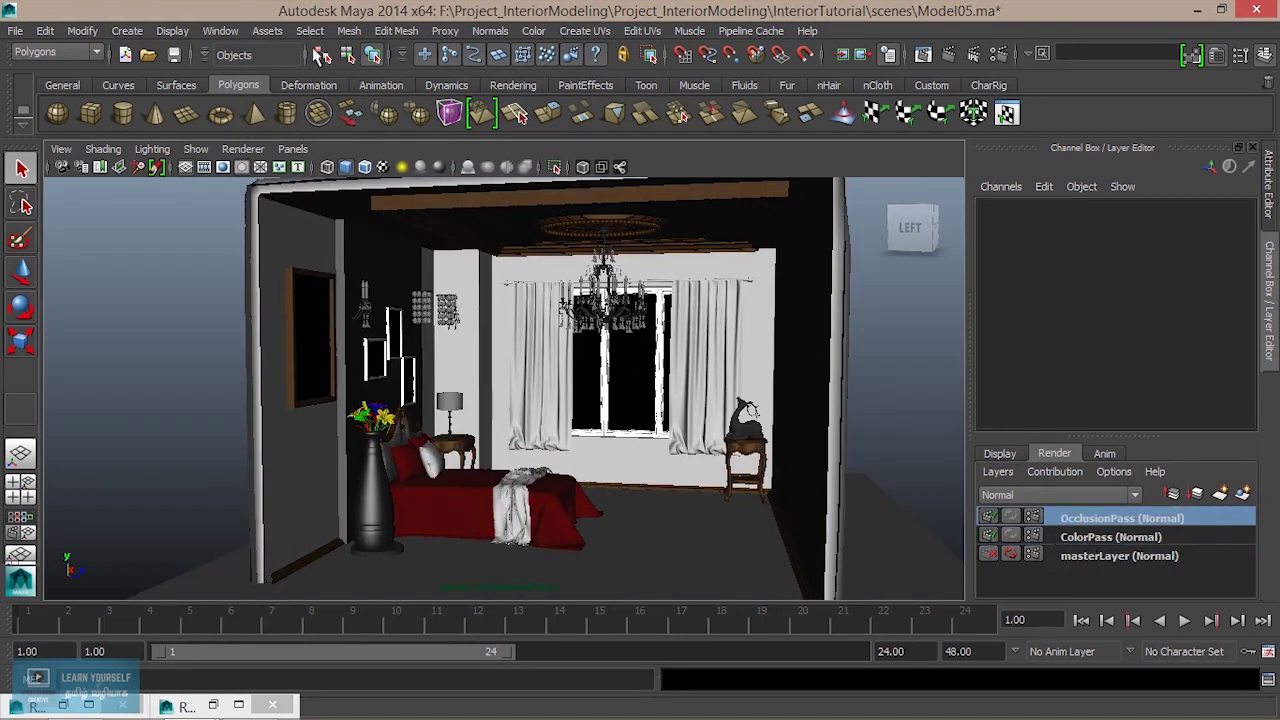
pyautogui.click(220, 31)
pyautogui.moveTo(261, 76)
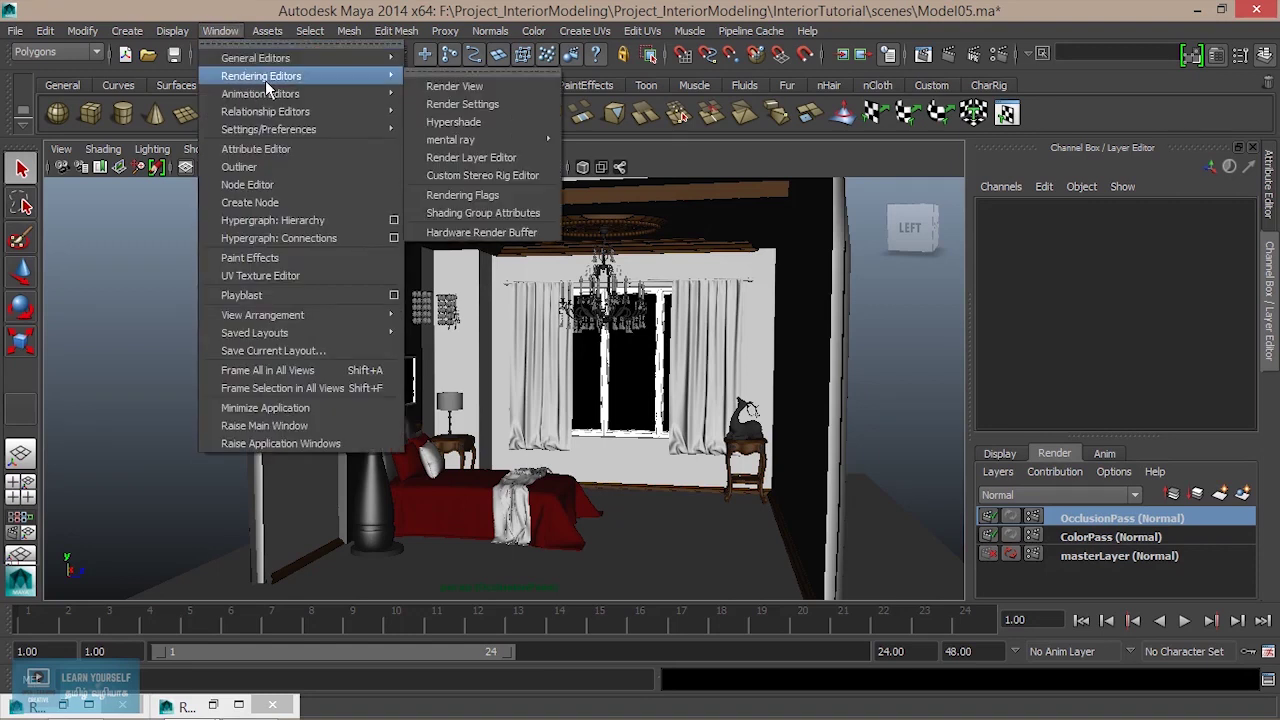
# - Create a new Surface Shader node in Hypershade
pyautogui.click(503, 122)
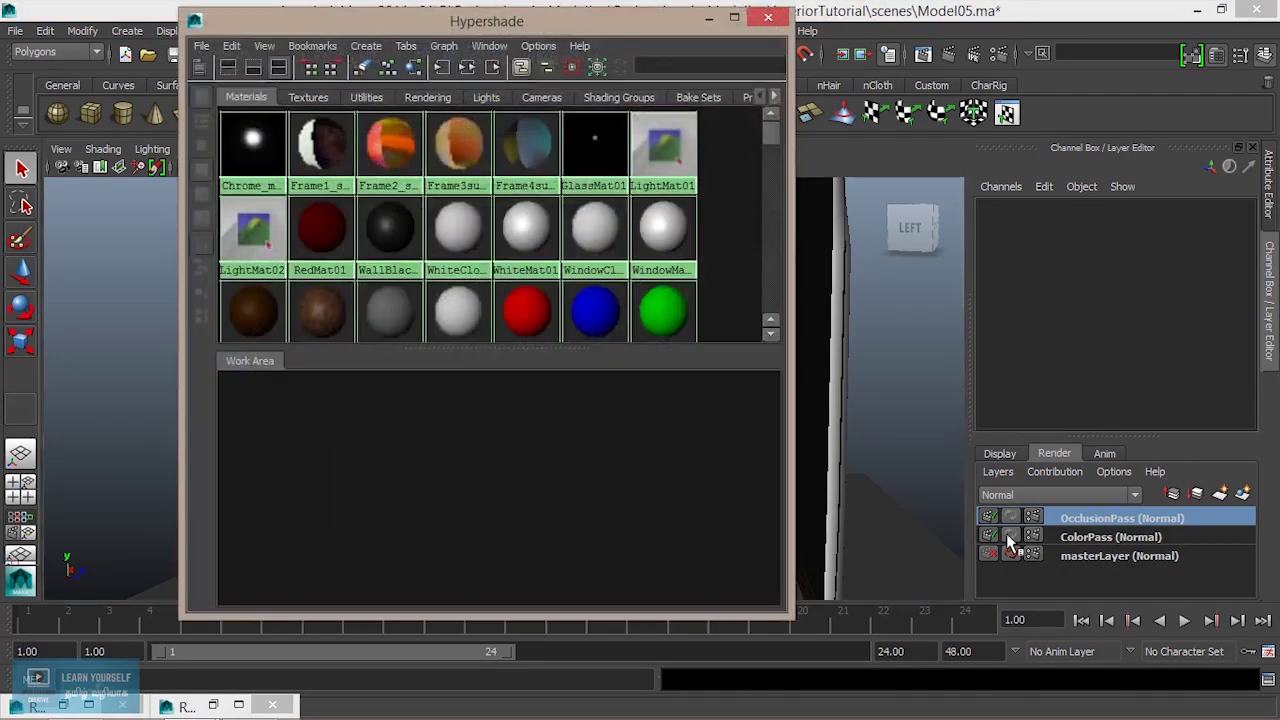
pyautogui.click(198, 68)
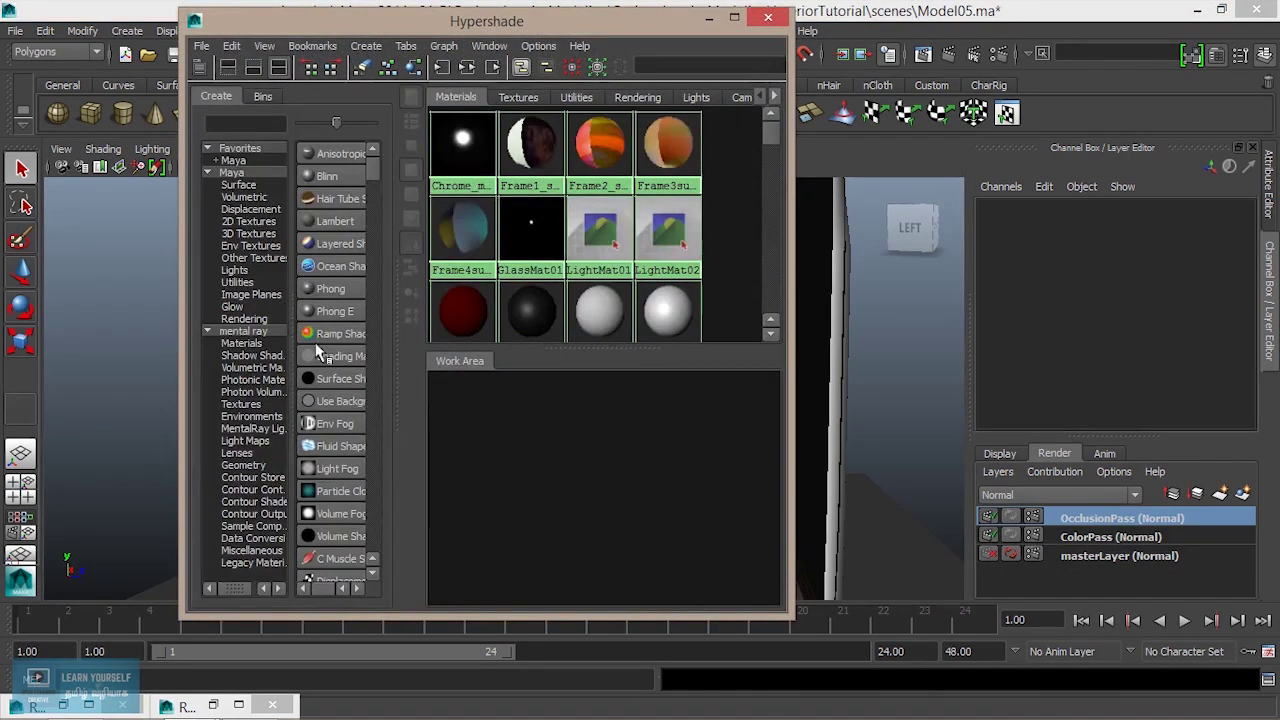
pyautogui.click(340, 388)
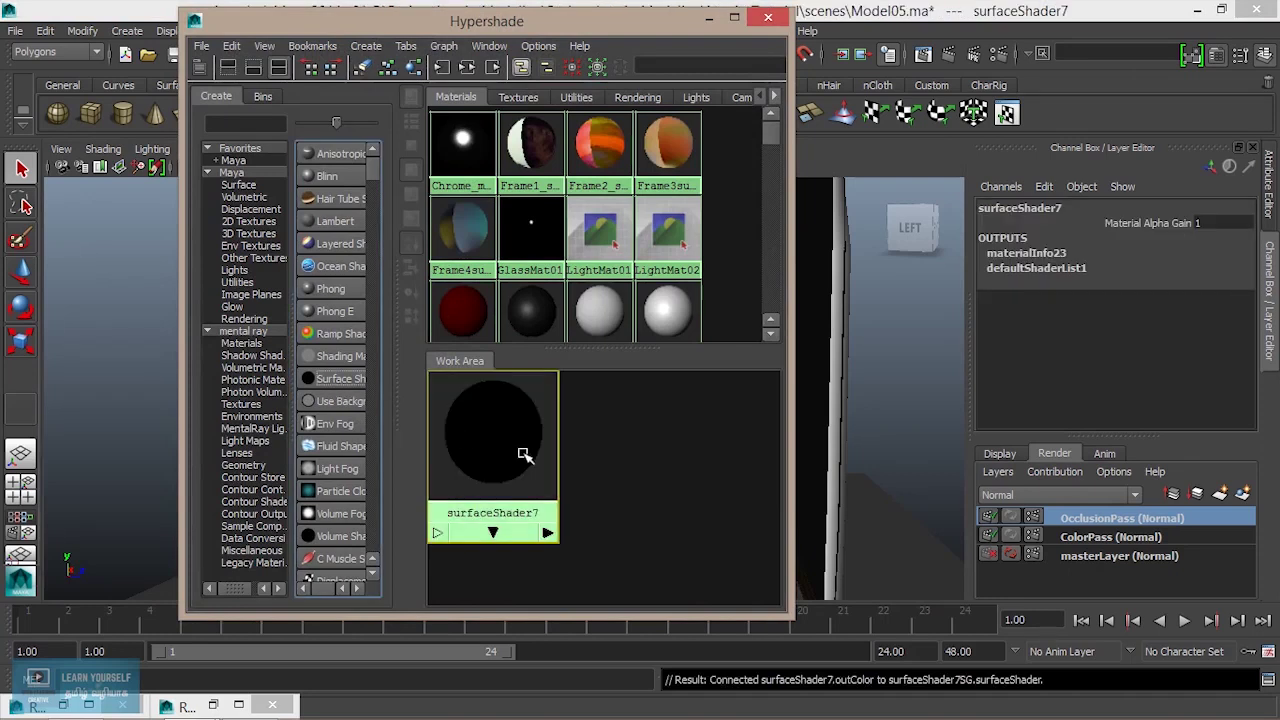
pyautogui.moveTo(527, 457); pyautogui.dragTo(703, 484)
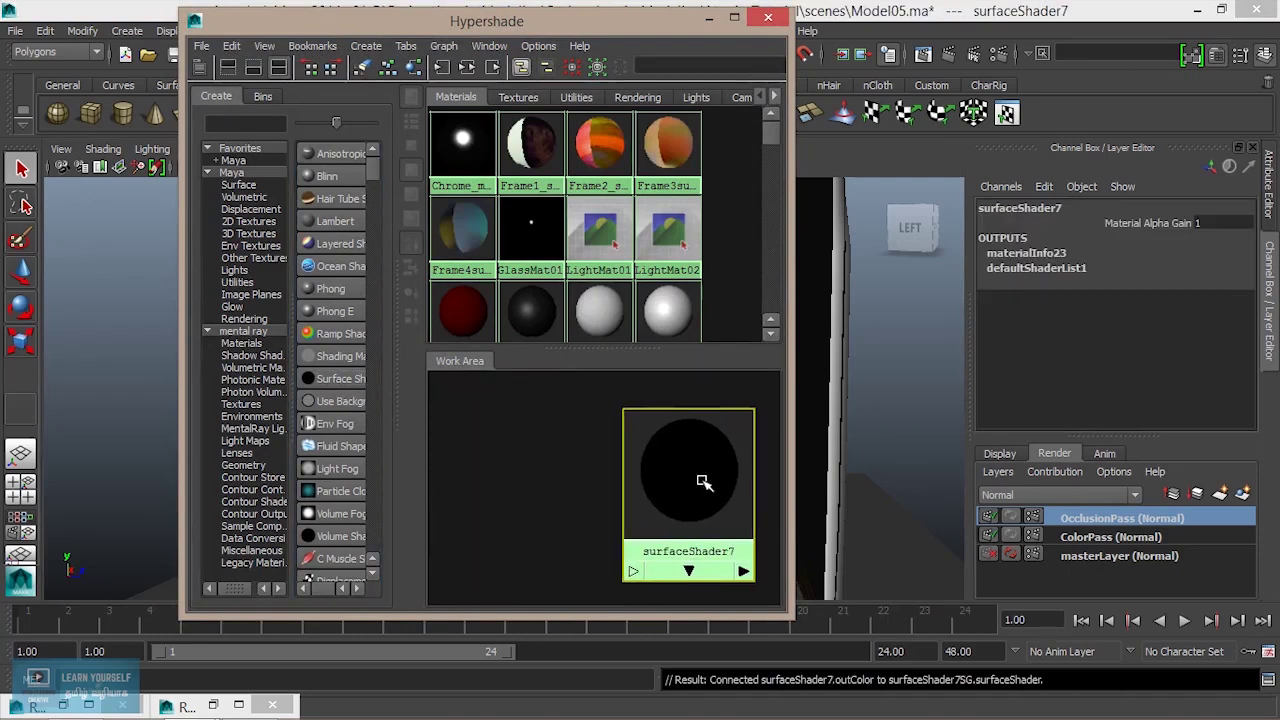
# - Rename surfaceShader7 to Occ_surfaceShader01 in the Attribute Editor
pyautogui.doubleClick(703, 483)
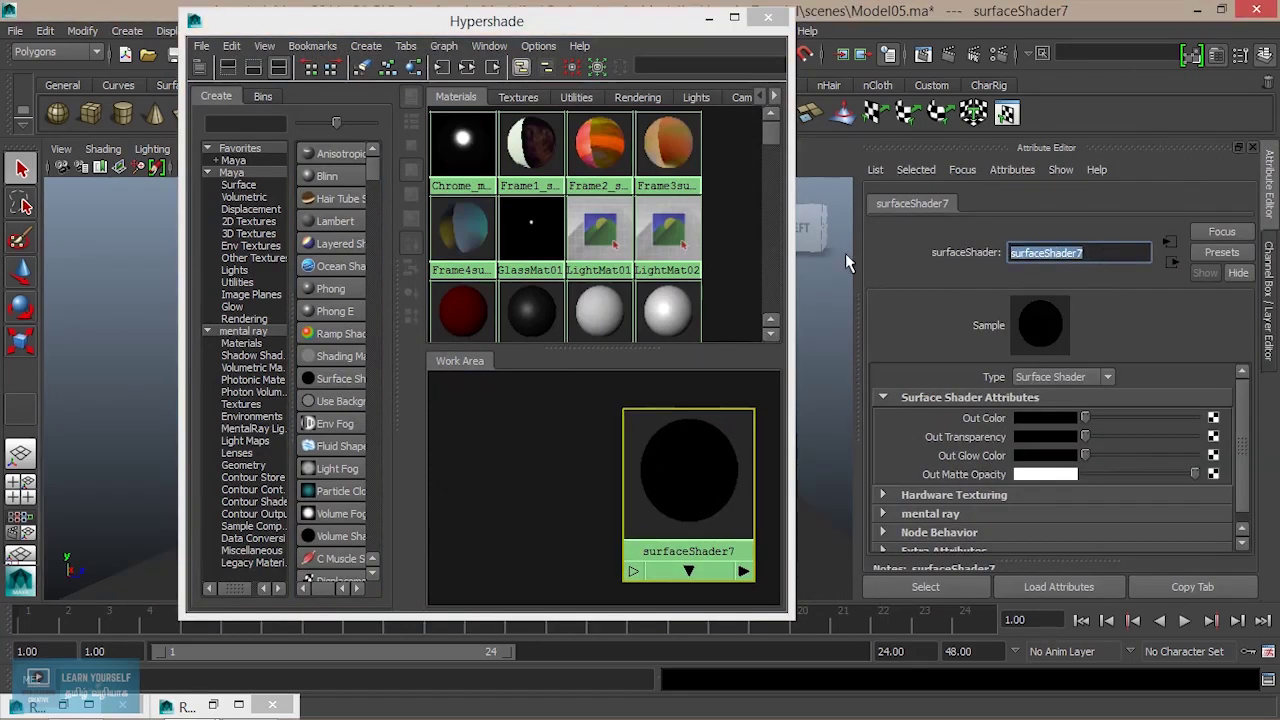
pyautogui.press('Home')
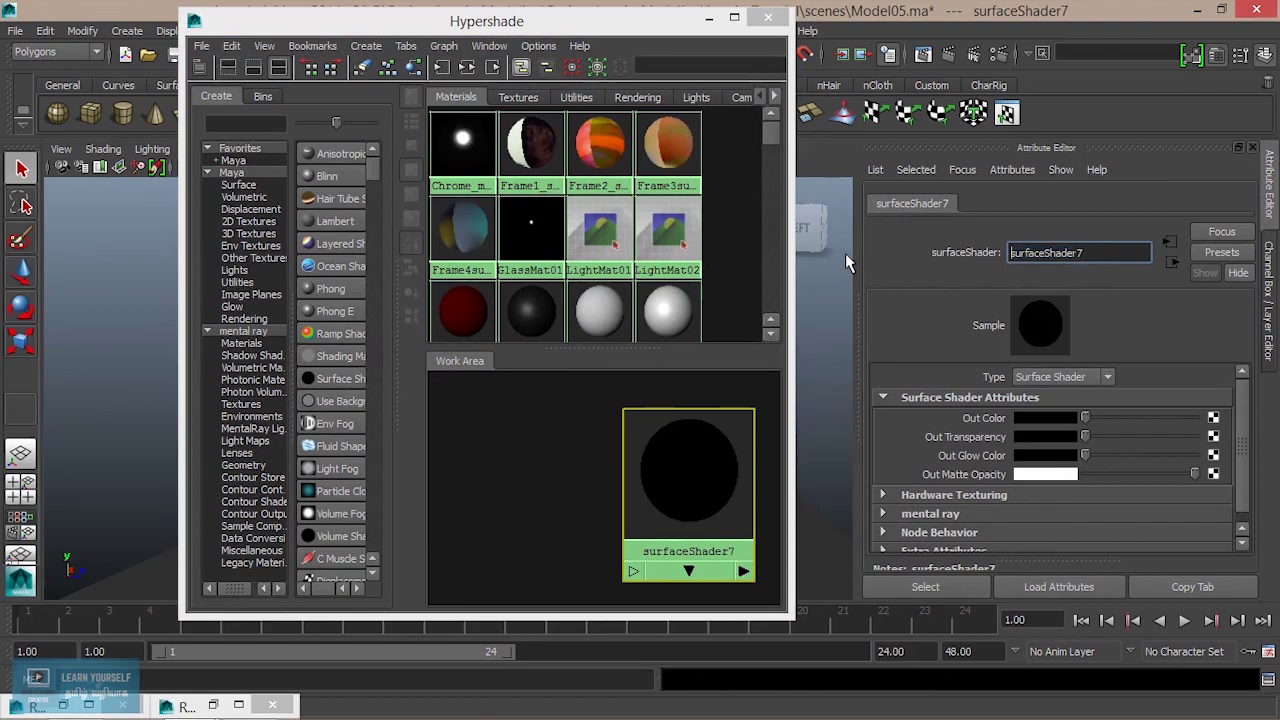
pyautogui.write('Occ')
pyautogui.write('_')
pyautogui.press('Right')
pyautogui.press('Right')
pyautogui.press('Right')
pyautogui.write('1')
pyautogui.press('Return')
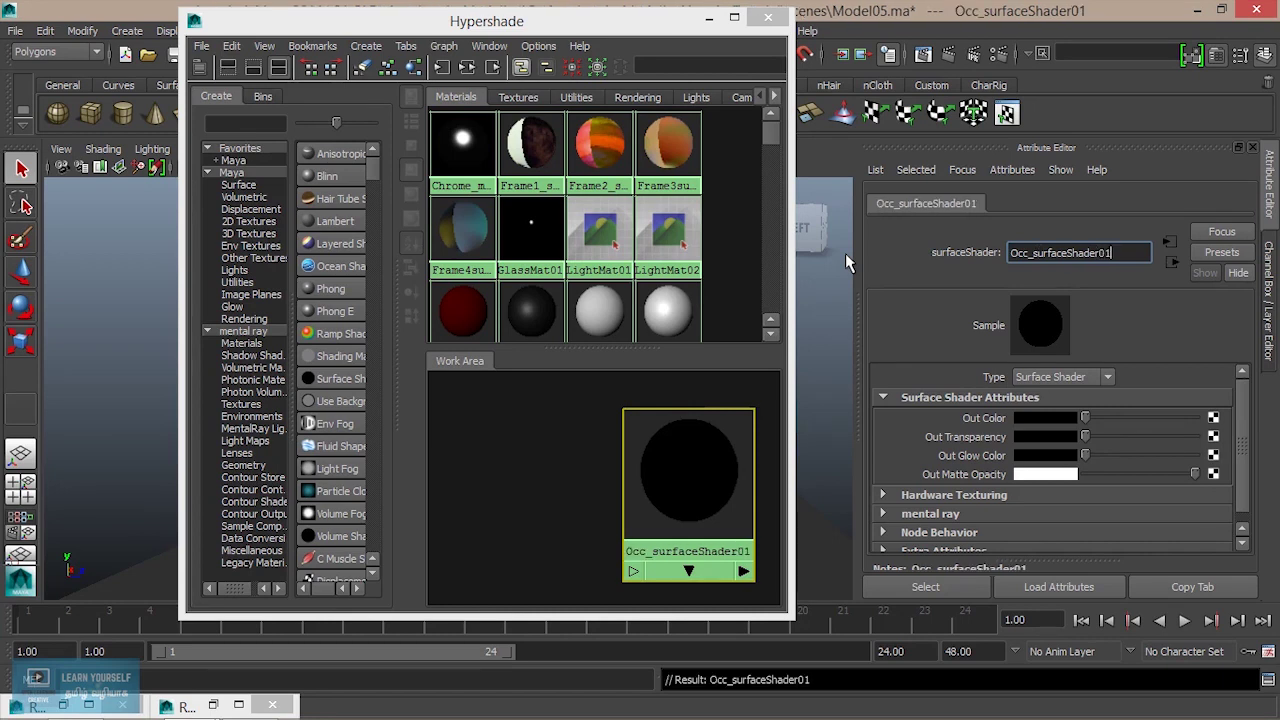
pyautogui.click(236, 331)
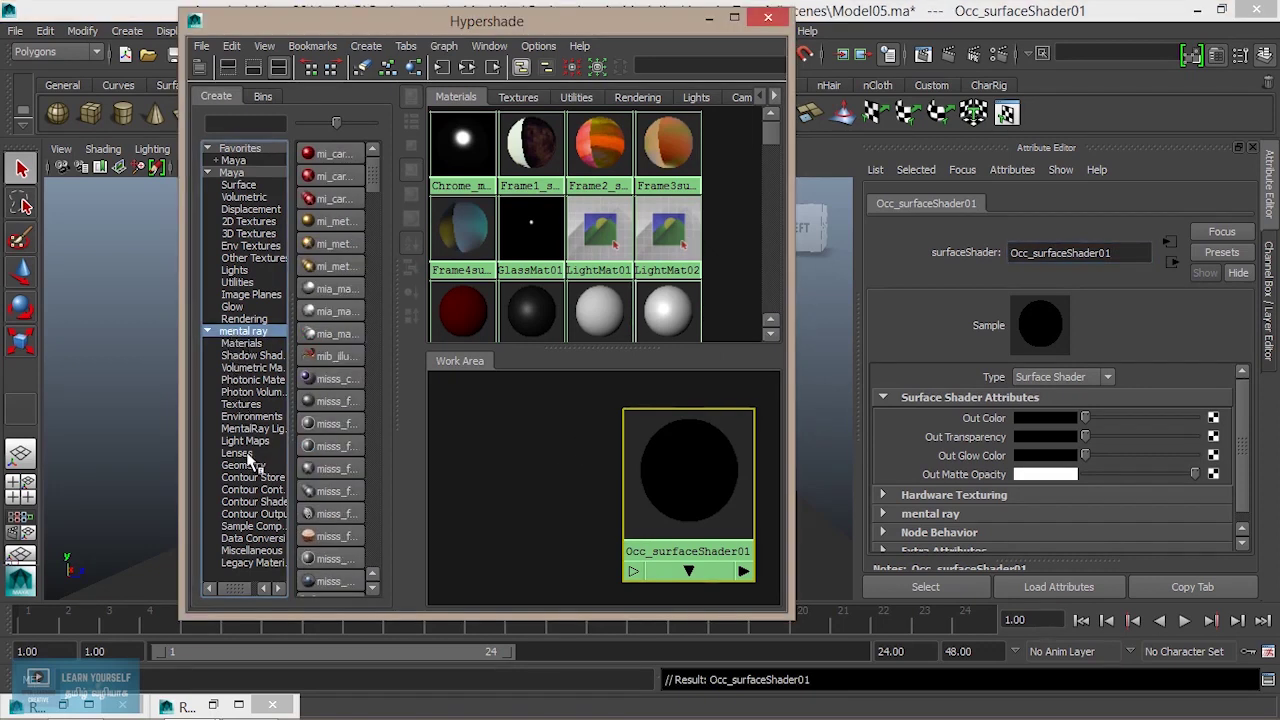
# - Create a mental ray mib_amb_occlusion texture and arrange it beside Occ_surfaceShader01
pyautogui.click(242, 404)
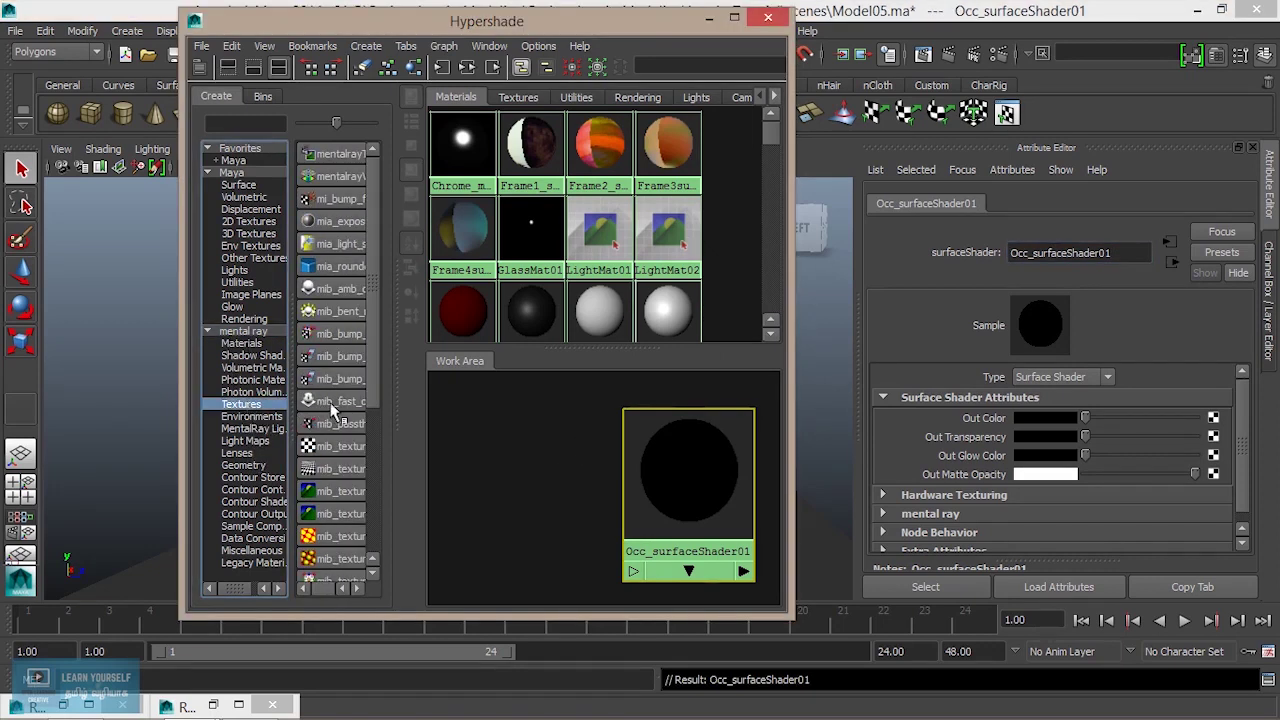
pyautogui.moveTo(391, 403)
pyautogui.mouseDown()
pyautogui.moveTo(538, 407)
pyautogui.moveTo(512, 414)
pyautogui.mouseUp()
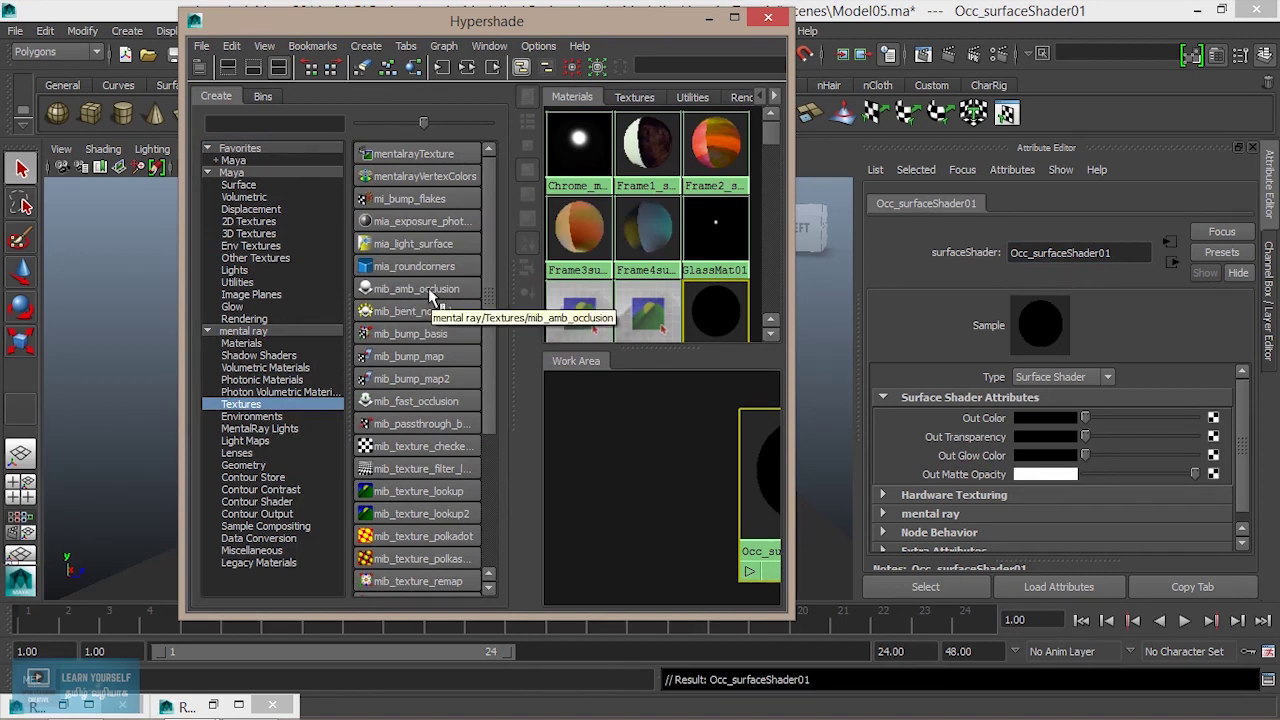
pyautogui.click(432, 290)
pyautogui.moveTo(714, 437)
pyautogui.mouseDown()
pyautogui.moveTo(603, 479)
pyautogui.moveTo(552, 472)
pyautogui.mouseUp()
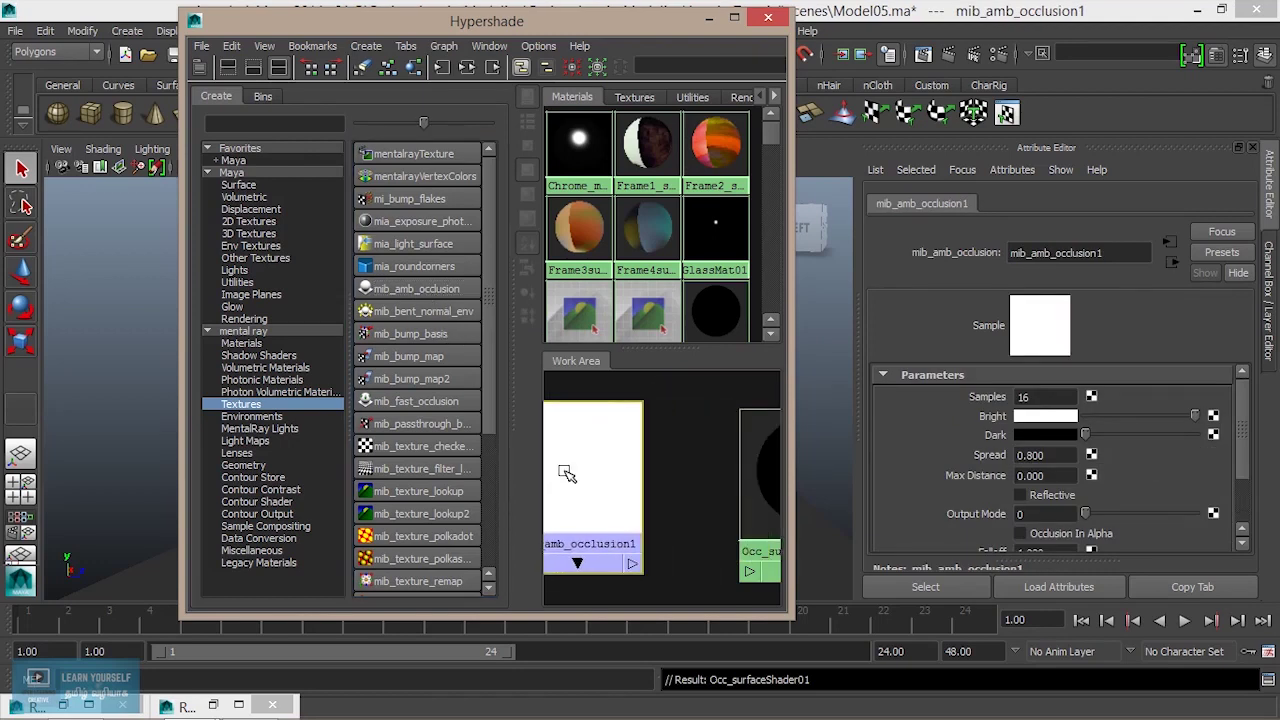
pyautogui.moveTo(760, 492); pyautogui.dragTo(733, 468)
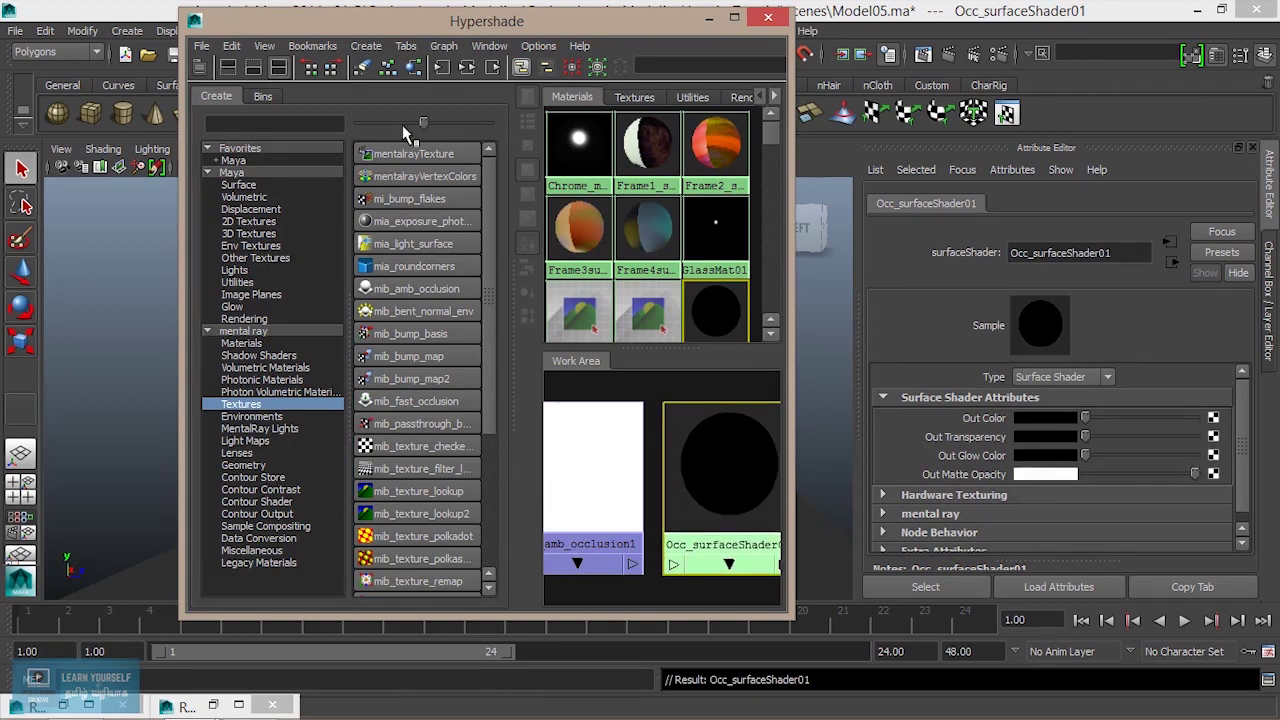
pyautogui.click(199, 67)
pyautogui.scroll(-3, 430, 460)
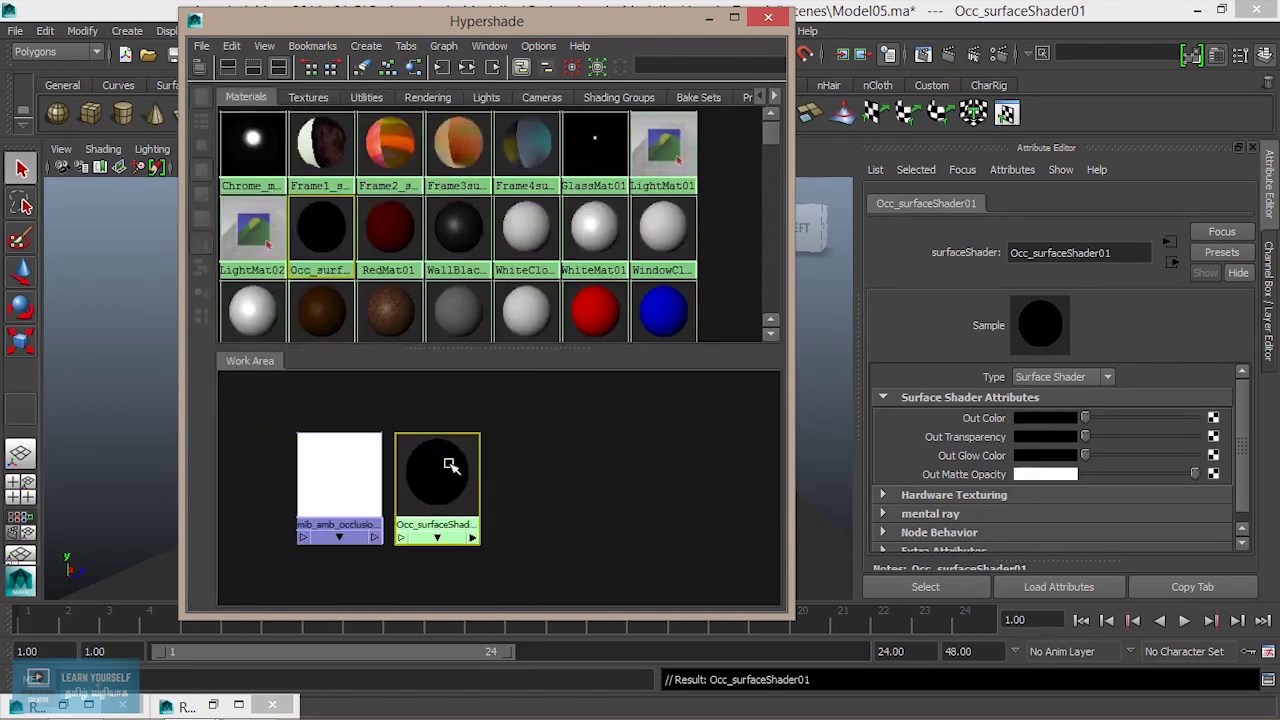
# - Place Occ_surfaceShader01 beside mib_amb_occlusion1 and inspect both nodes' attributes
pyautogui.moveTo(440, 455); pyautogui.dragTo(515, 455)
pyautogui.moveTo(349, 484); pyautogui.dragTo(373, 472)
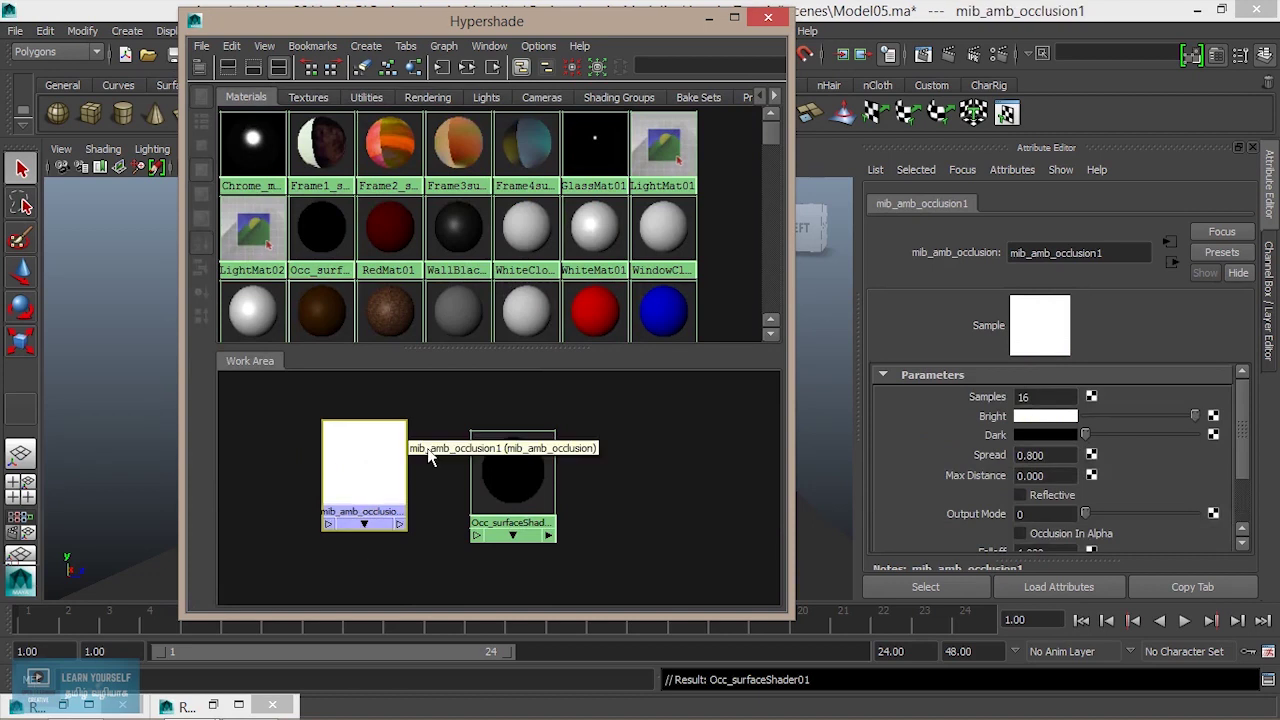
pyautogui.click(505, 478)
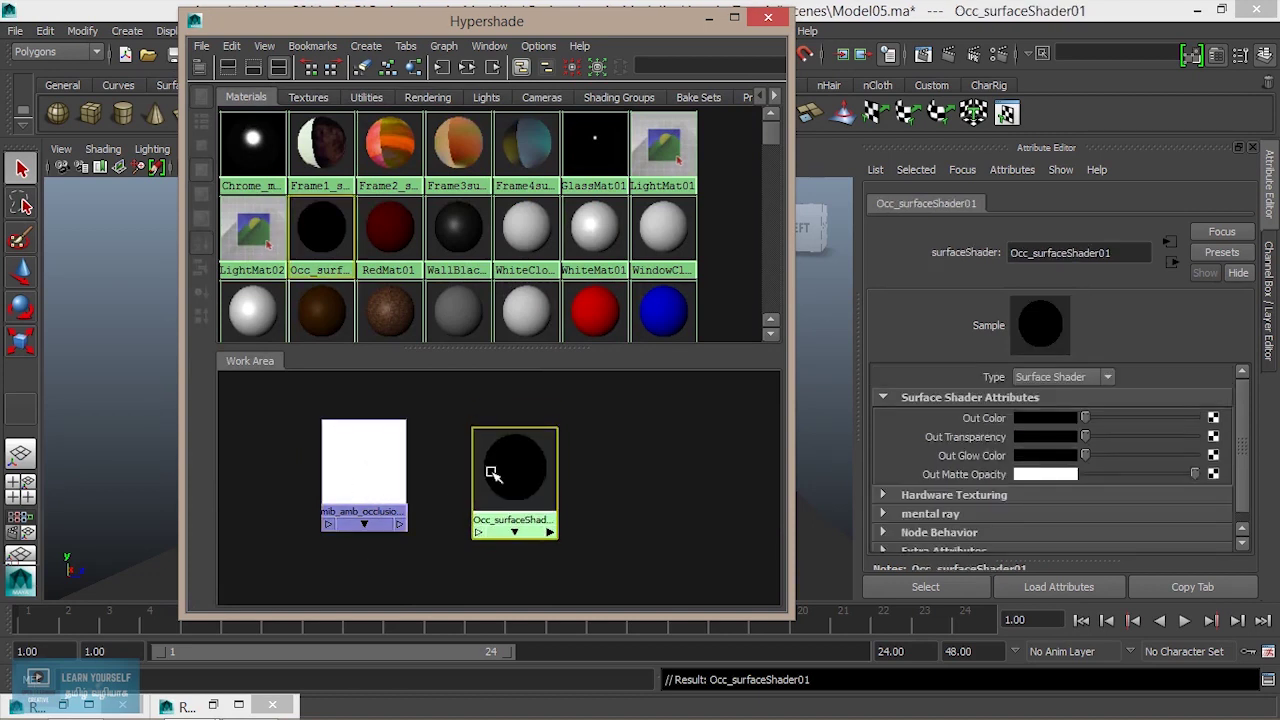
pyautogui.click(371, 472)
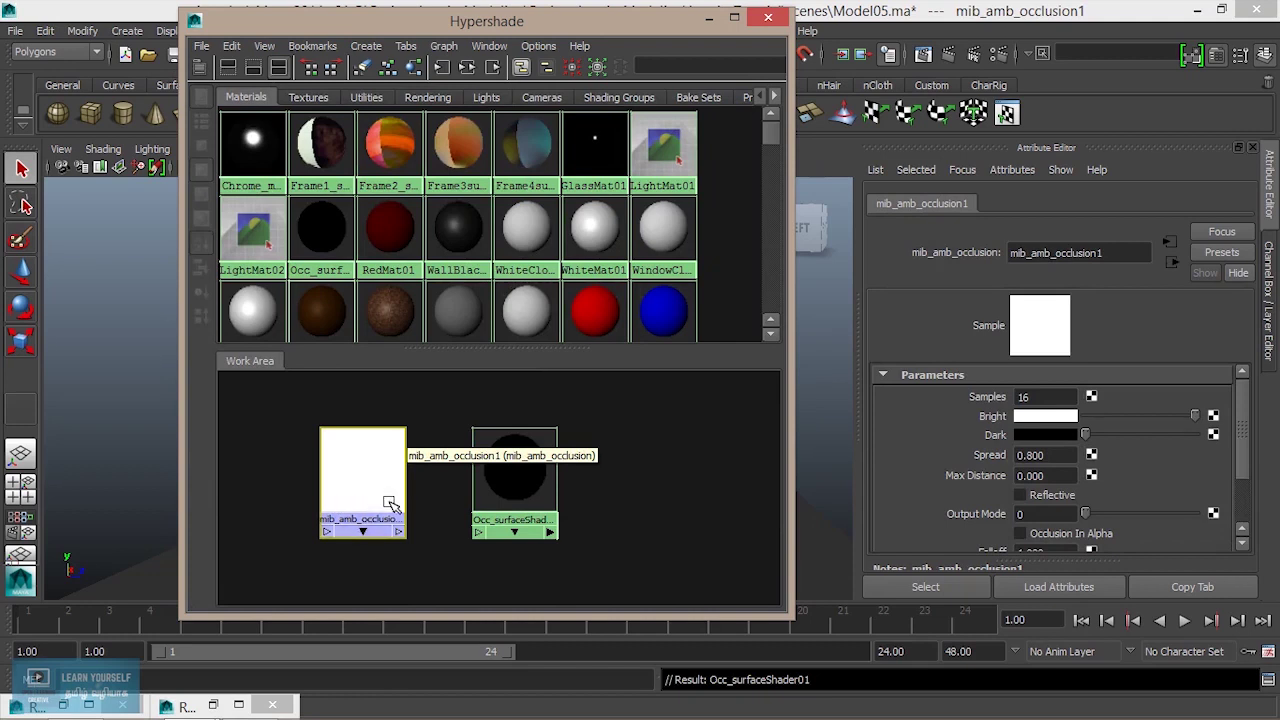
pyautogui.moveTo(514, 475); pyautogui.dragTo(514, 462)
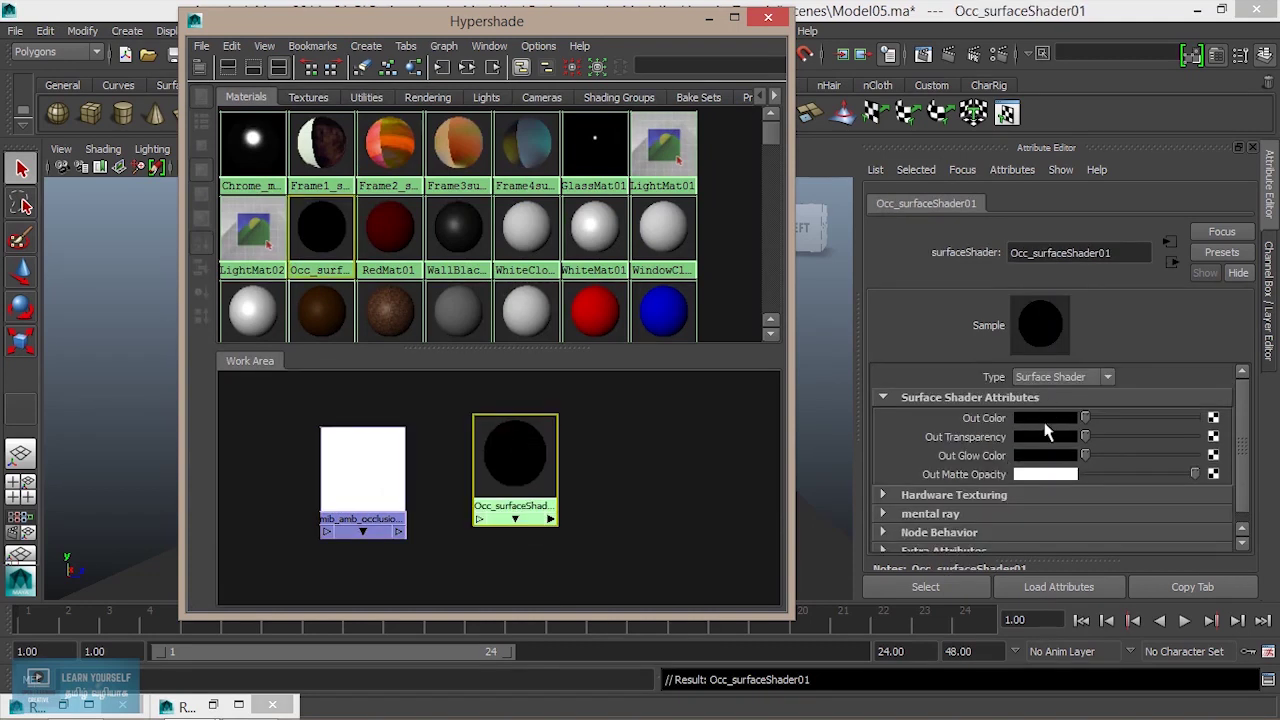
pyautogui.moveTo(523, 463); pyautogui.dragTo(527, 472)
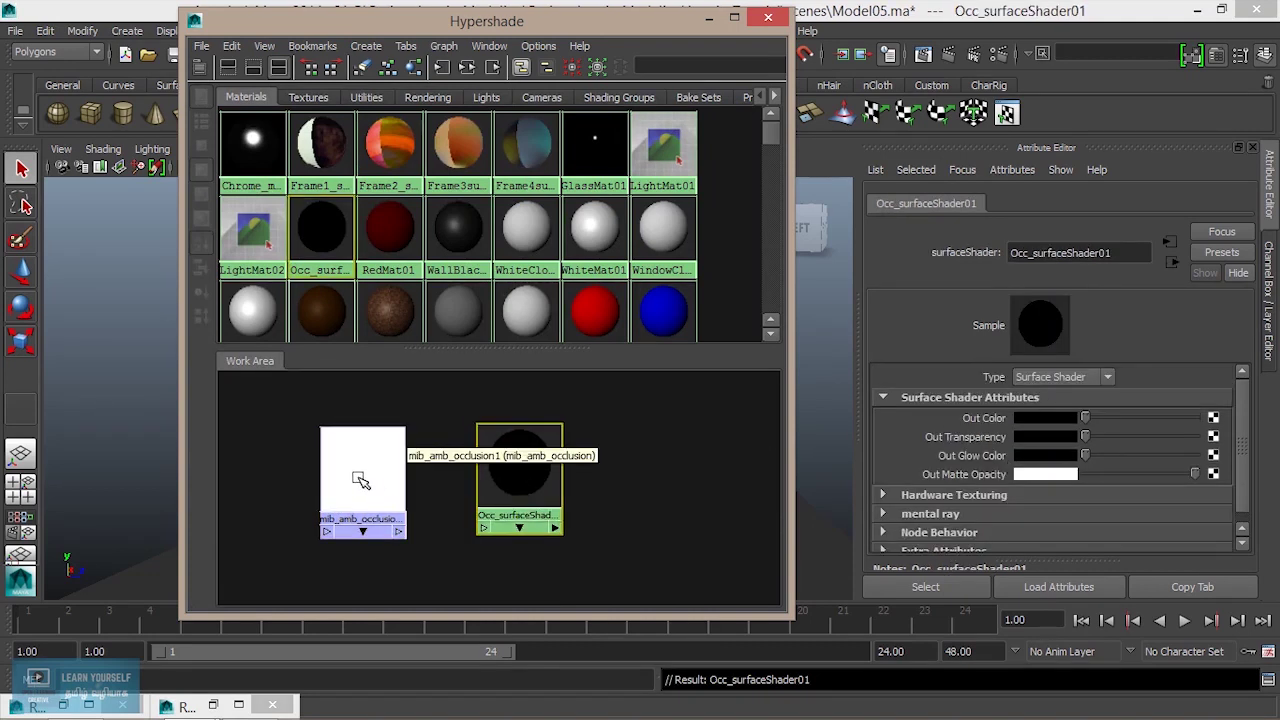
pyautogui.click(361, 480)
pyautogui.click(523, 463)
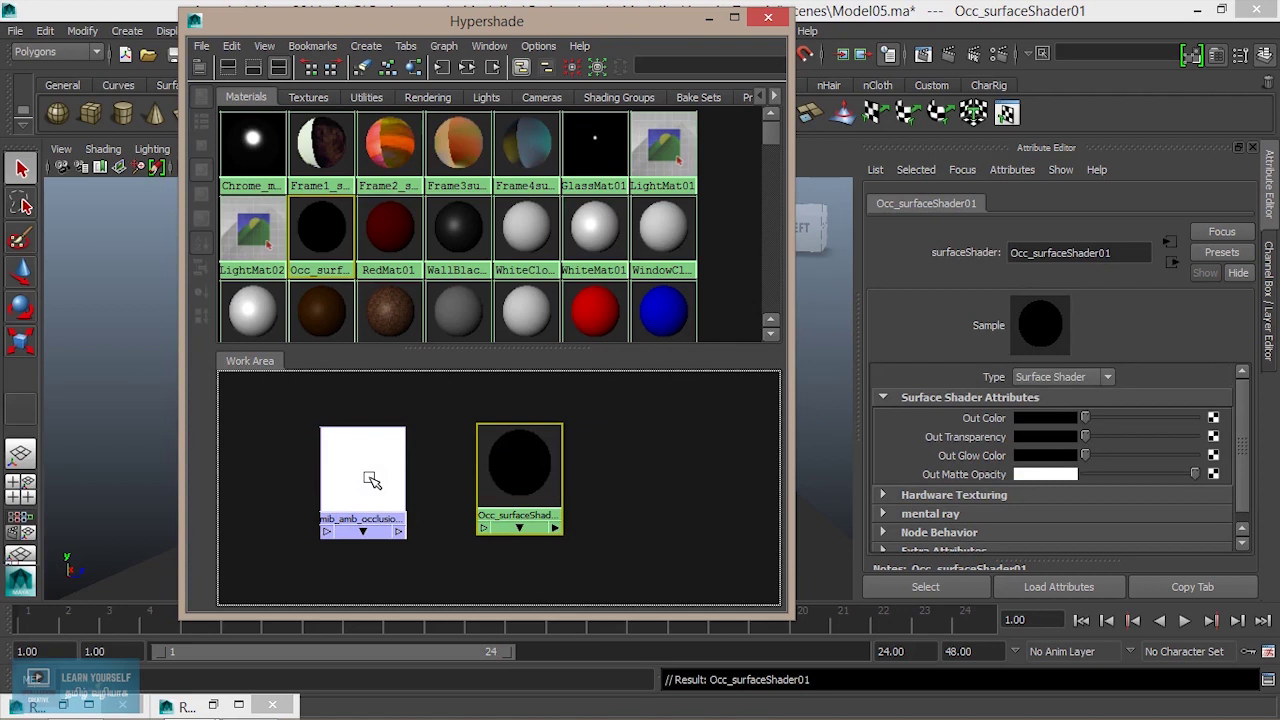
# - Link mib_amb_occlusion1 to Out Color, delete that link, then drop it onto Occ_surfaceShader01
pyautogui.moveTo(367, 476); pyautogui.dragTo(381, 484, button='middle')
pyautogui.moveTo(769, 420); pyautogui.dragTo(915, 411, button='middle')
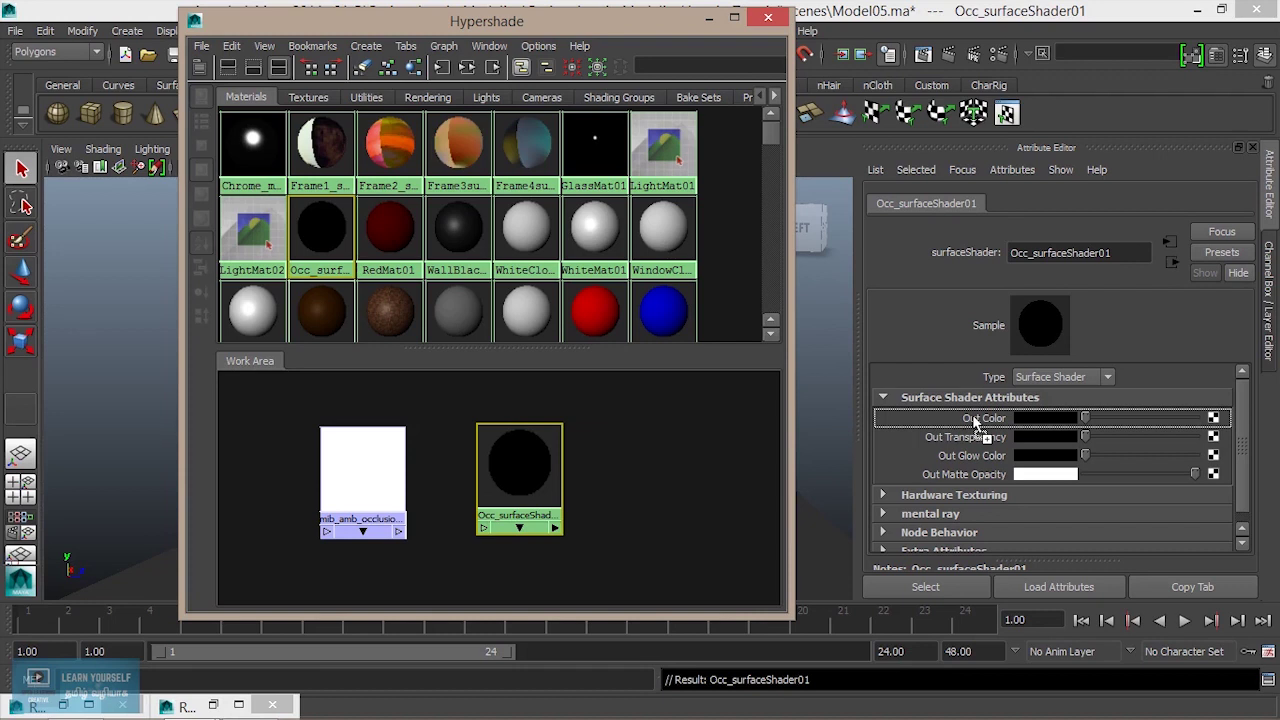
pyautogui.moveTo(972, 414); pyautogui.dragTo(972, 414, button='middle')
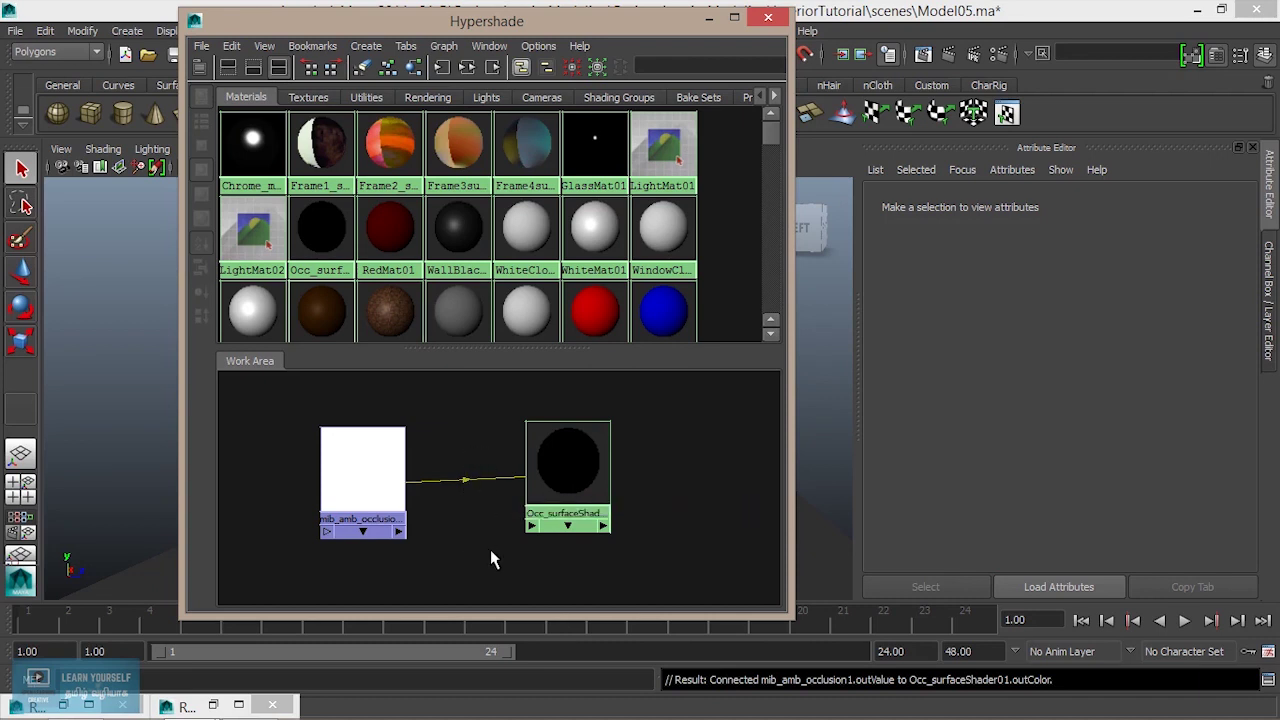
pyautogui.press('Delete')
pyautogui.moveTo(566, 481); pyautogui.dragTo(549, 483)
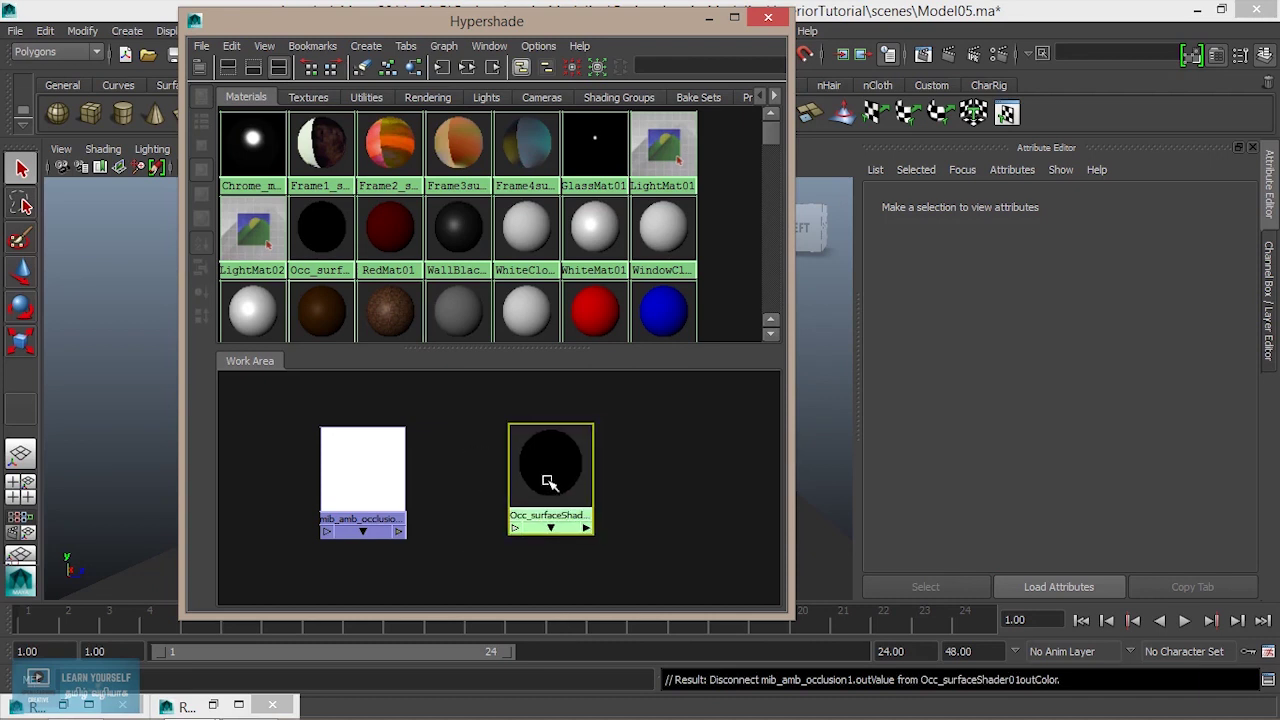
pyautogui.moveTo(383, 486); pyautogui.dragTo(550, 480, button='middle')
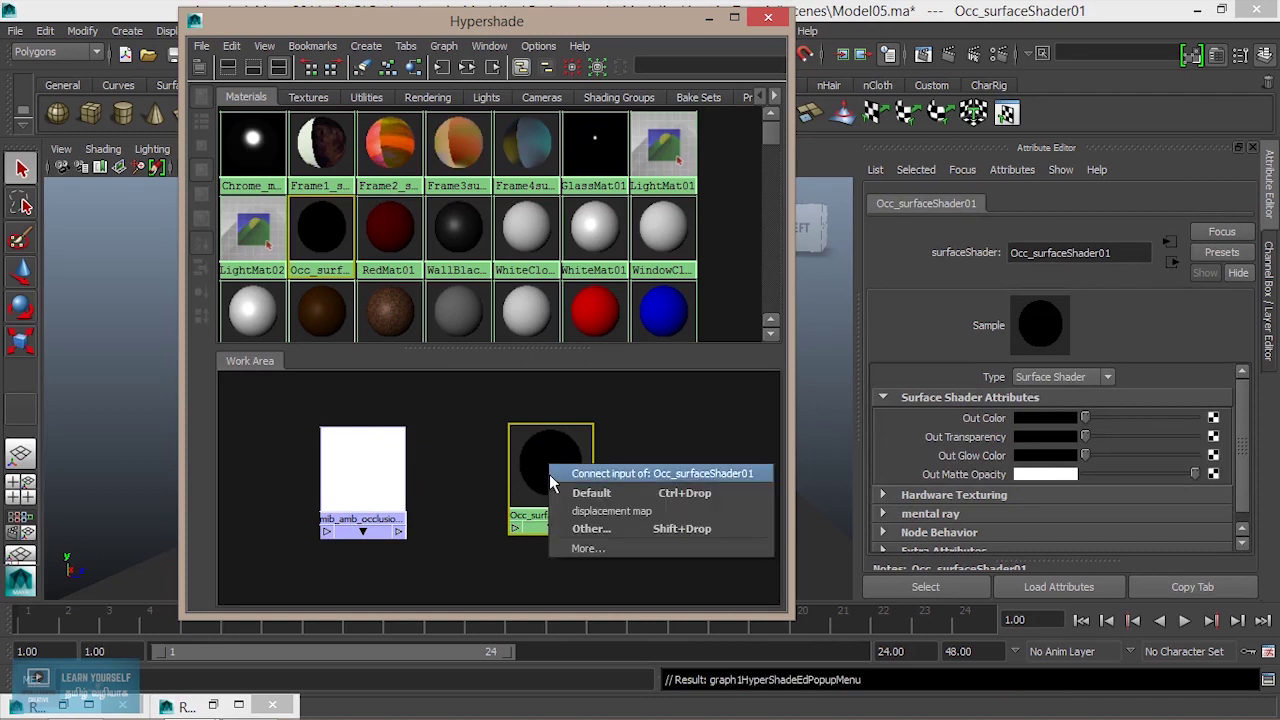
# - Connect mib_amb_occlusion1 outValue to Occ_surfaceShader01 outColor in the Connection Editor
pyautogui.click(606, 539)
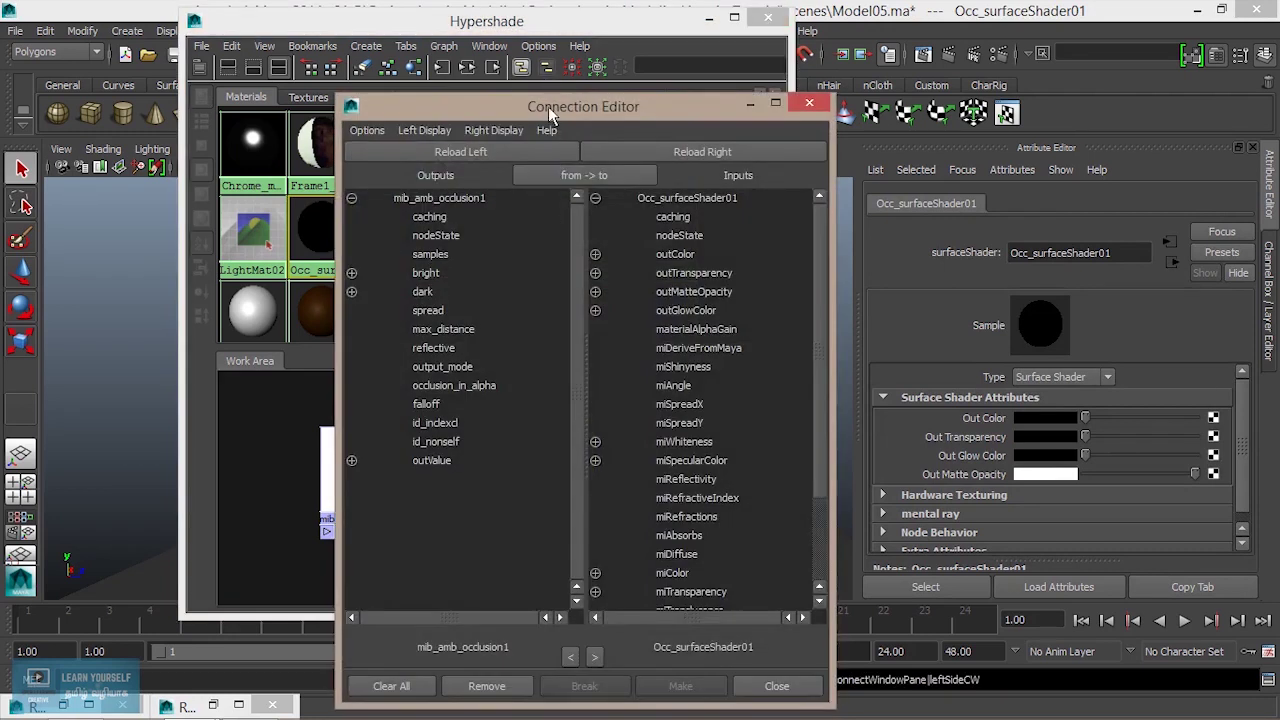
pyautogui.moveTo(549, 108); pyautogui.dragTo(588, 44)
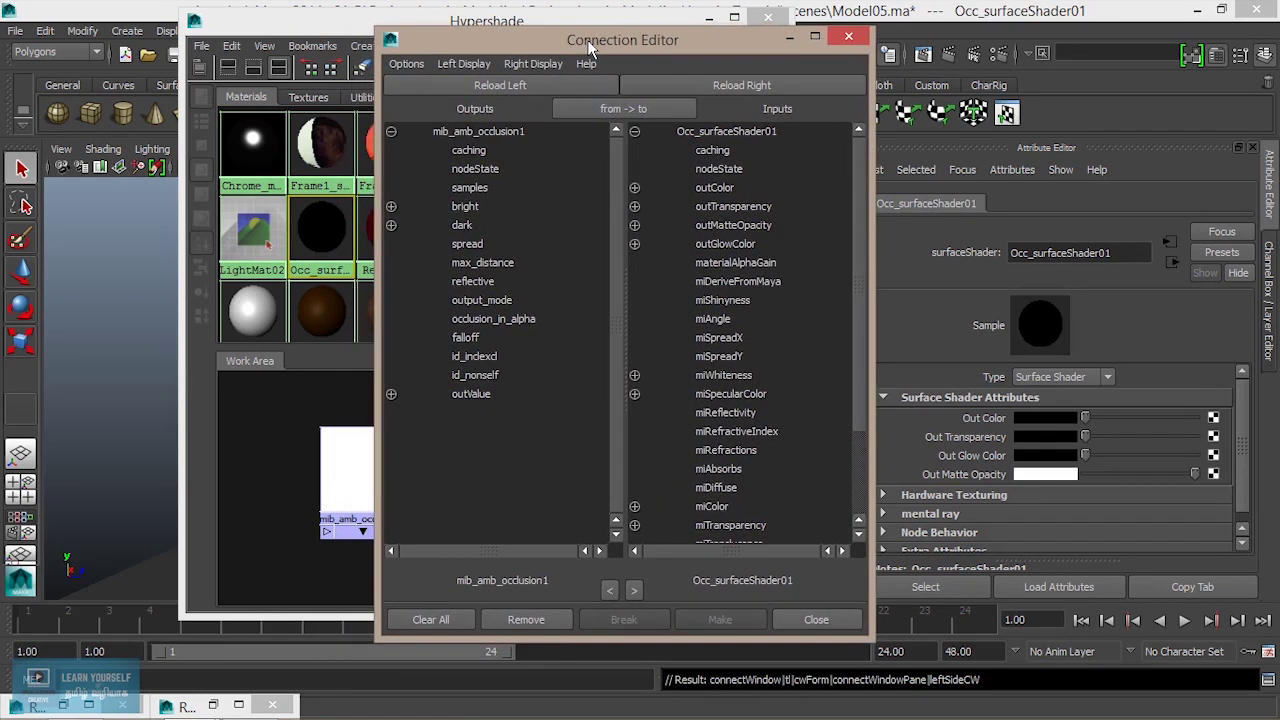
pyautogui.click(479, 397)
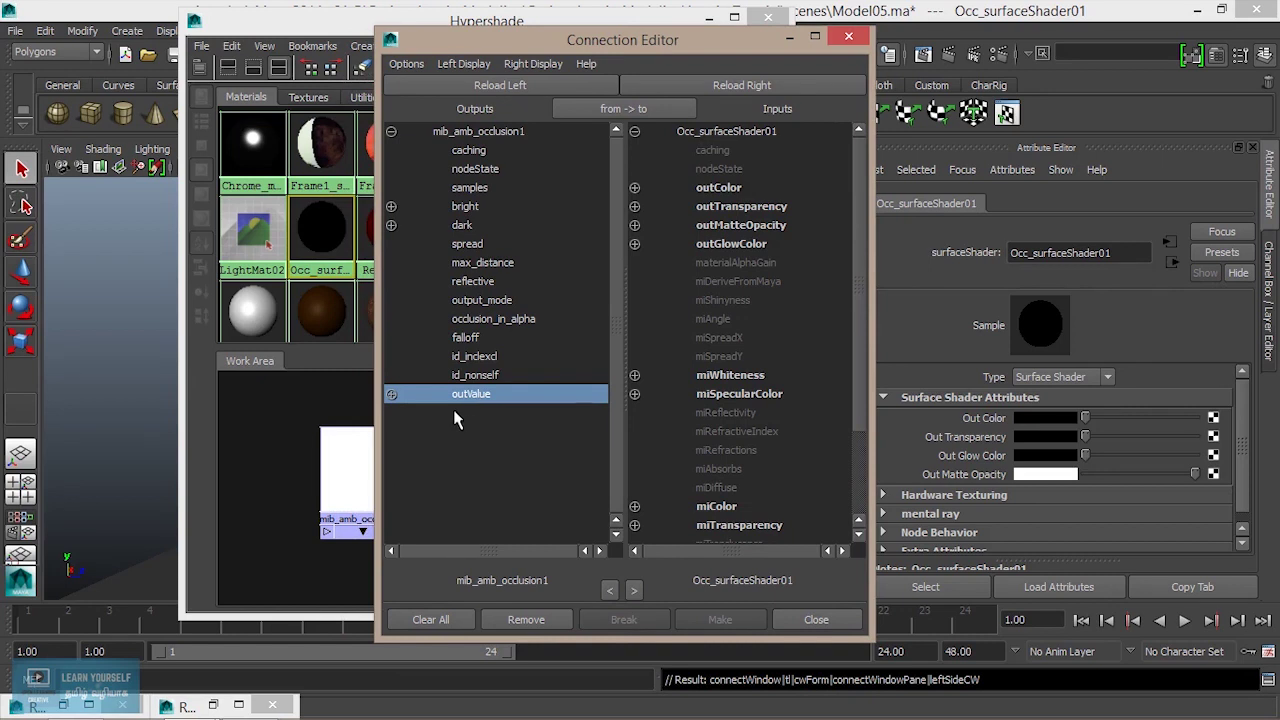
pyautogui.click(740, 190)
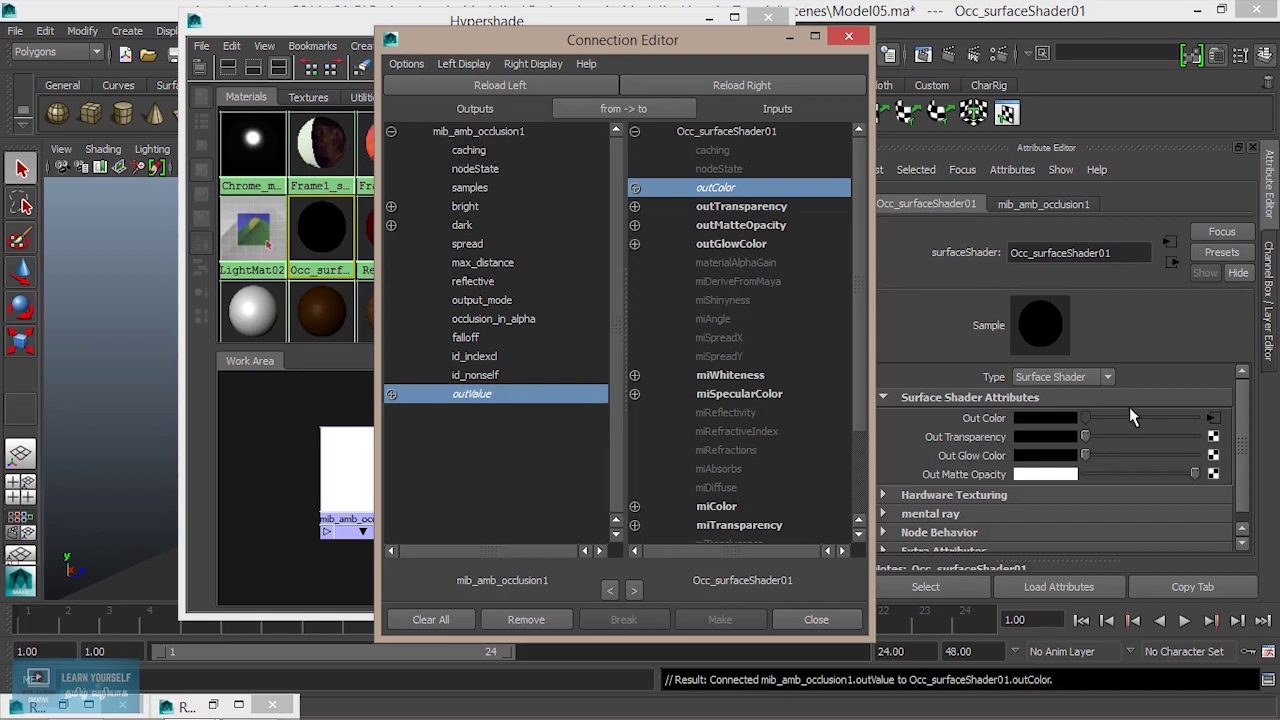
pyautogui.click(815, 619)
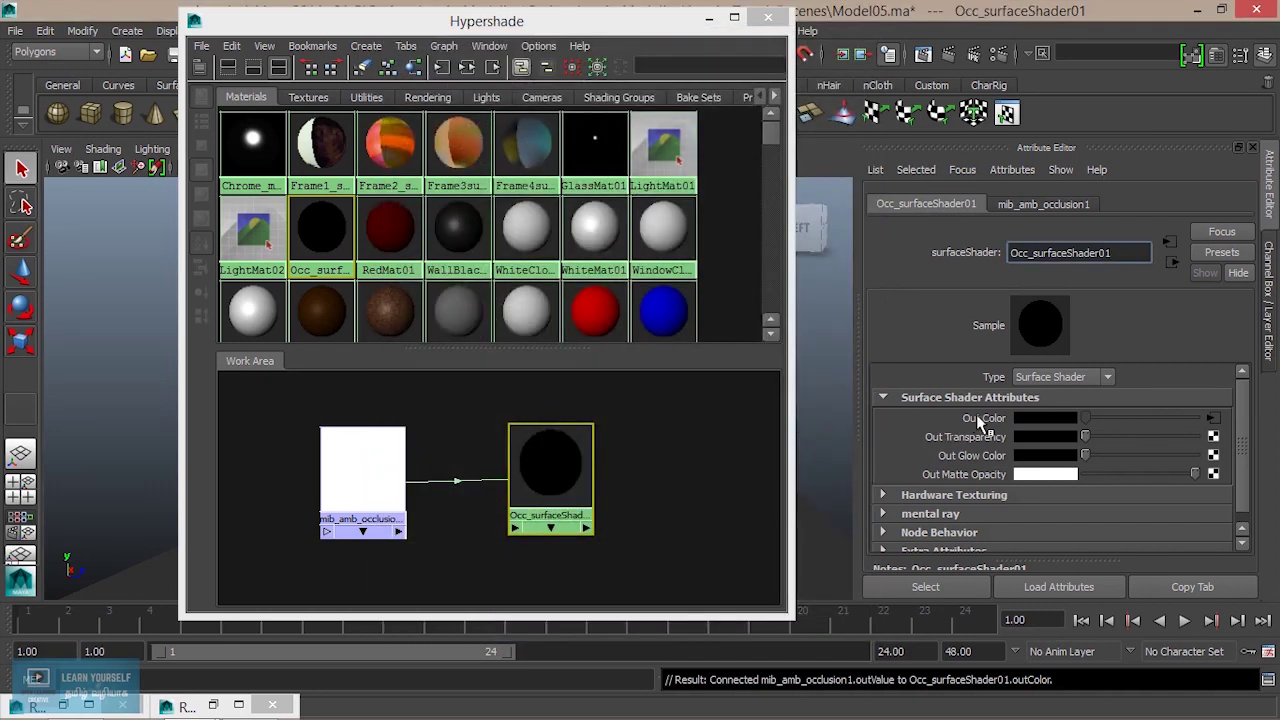
# - Break the shader's Out Color connection and reconnect the occlusion output to it by dragging
pyautogui.rightClick(979, 422)
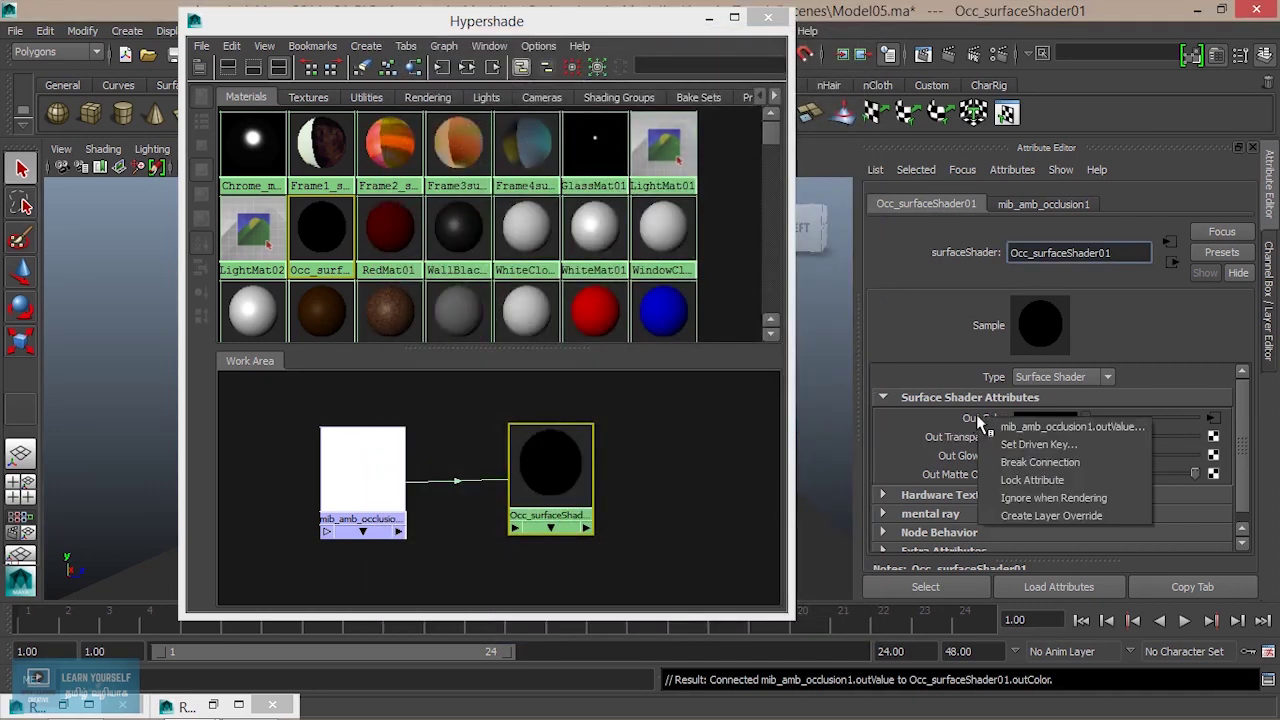
pyautogui.click(1030, 462)
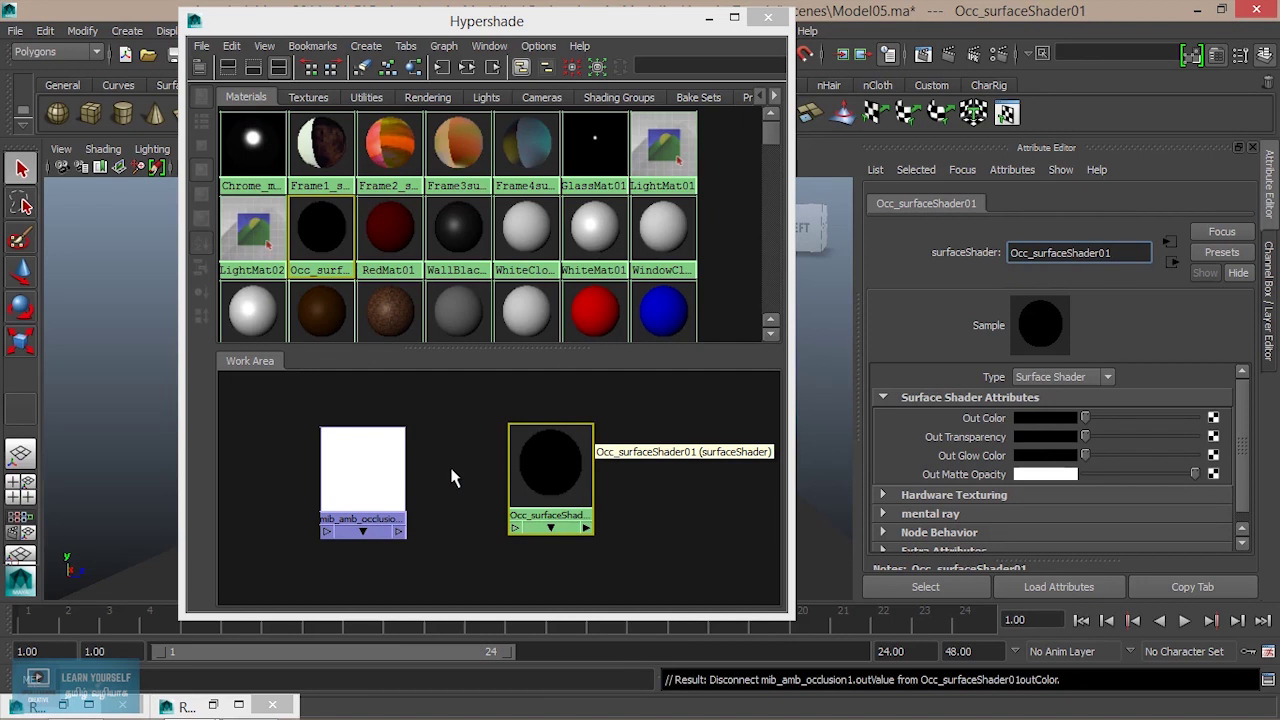
pyautogui.click(667, 467)
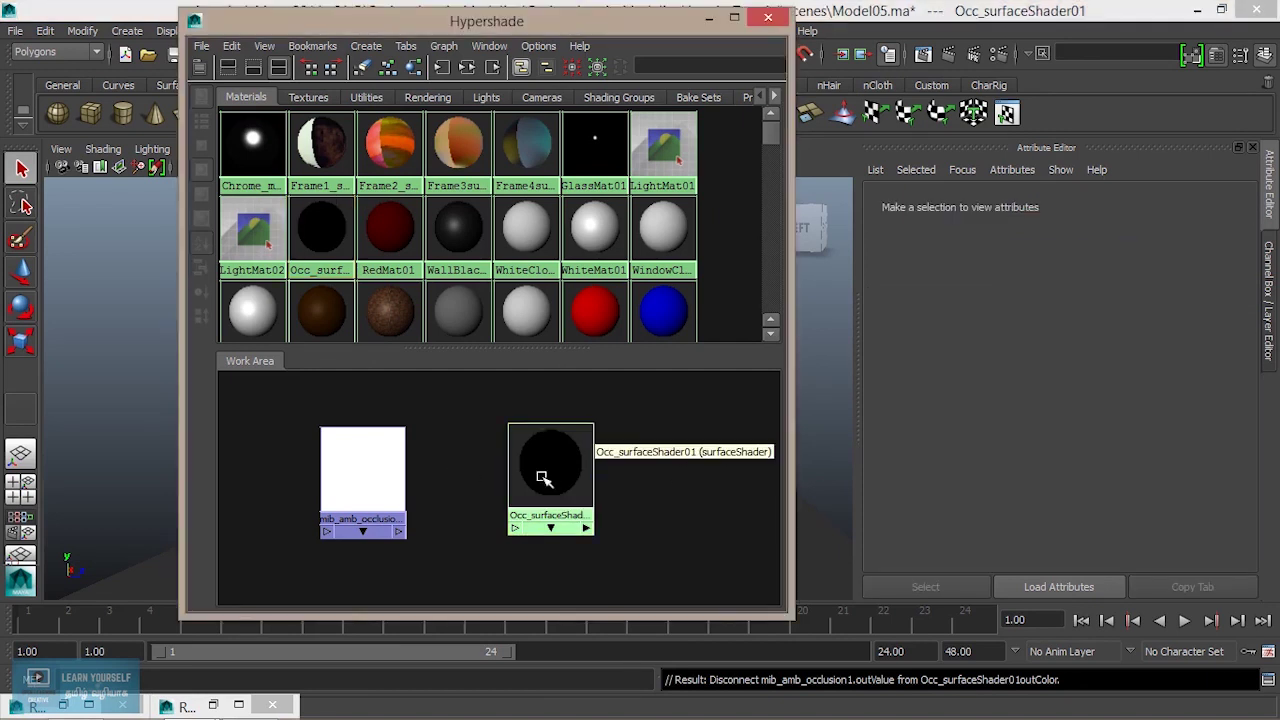
pyautogui.click(357, 471)
pyautogui.moveTo(529, 457)
pyautogui.mouseDown(button='middle')
pyautogui.moveTo(404, 483)
pyautogui.moveTo(918, 416)
pyautogui.mouseUp(button='middle')
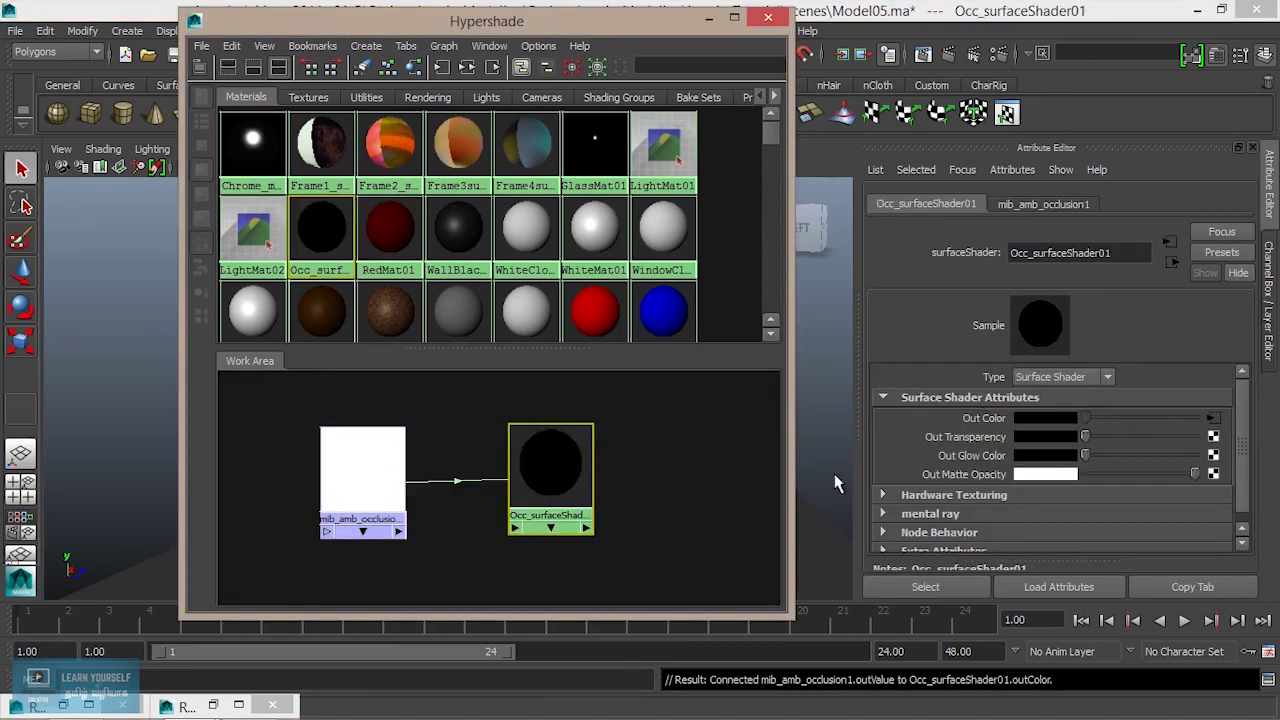
# - Reposition the surface shader node in Hypershade and show the render layers list
pyautogui.click(490, 547)
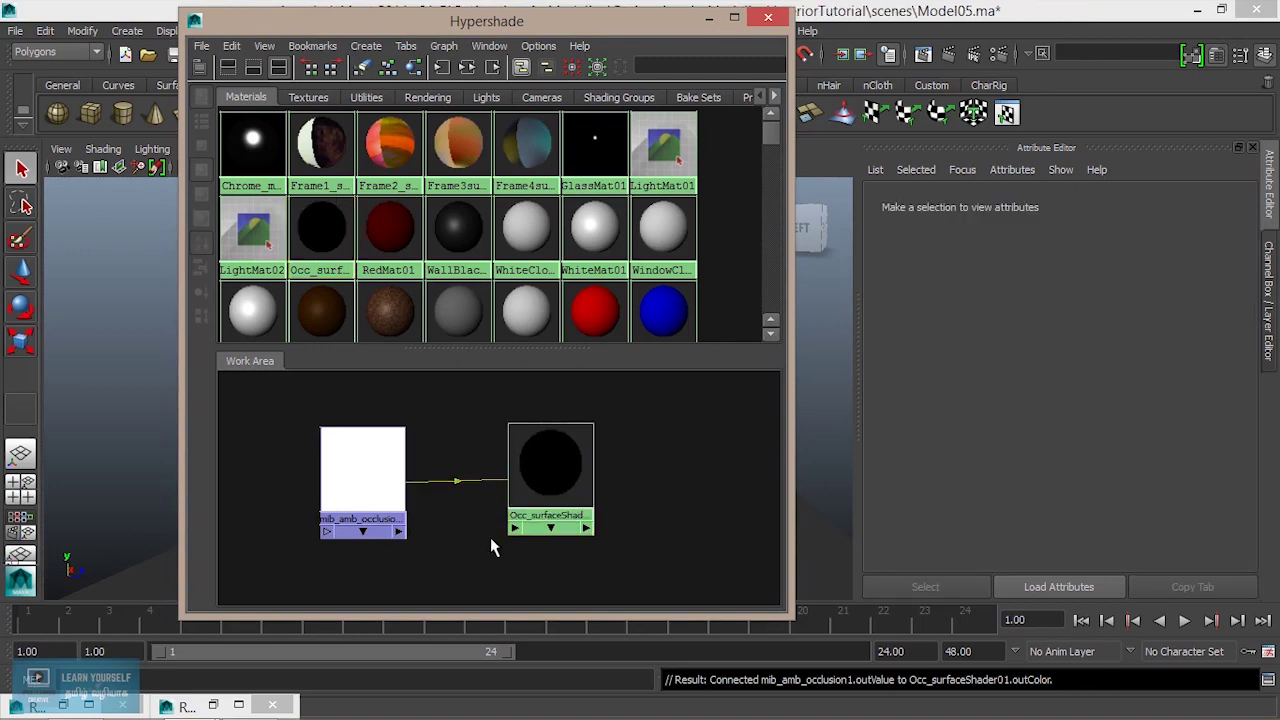
pyautogui.moveTo(552, 462); pyautogui.dragTo(563, 458)
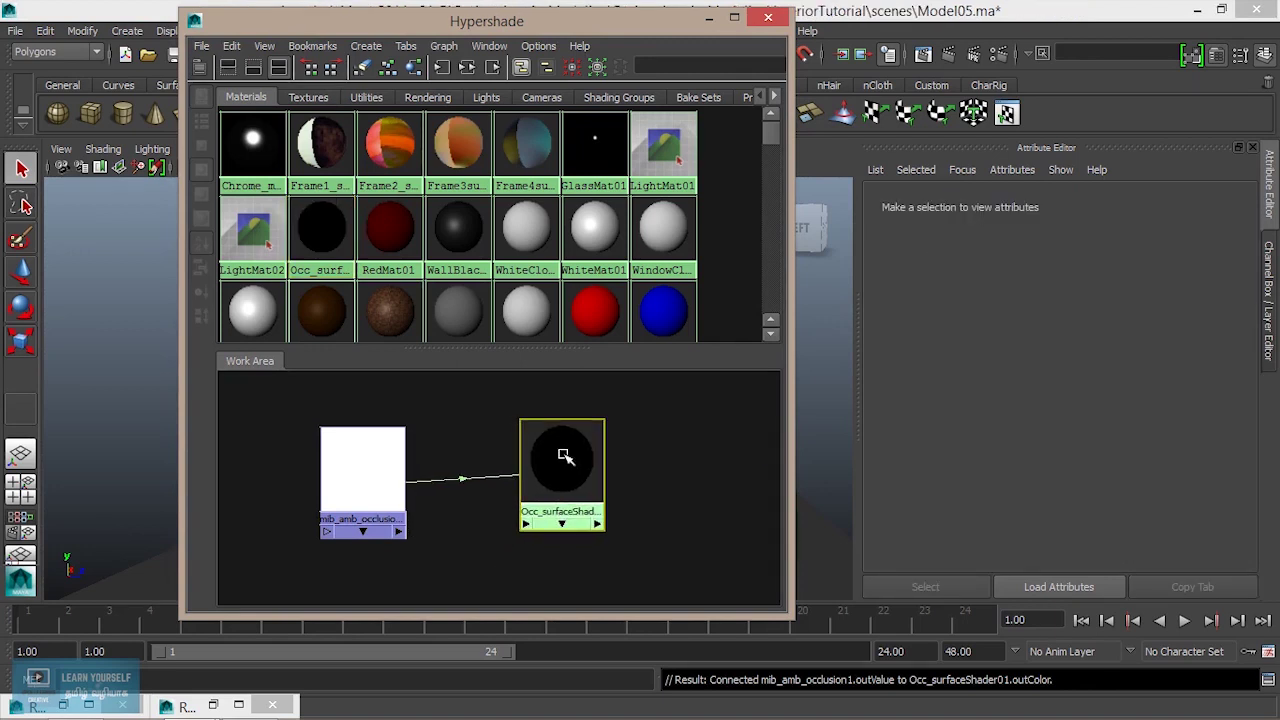
pyautogui.moveTo(561, 475); pyautogui.dragTo(563, 465)
pyautogui.hotkey('ctrl', 'a')
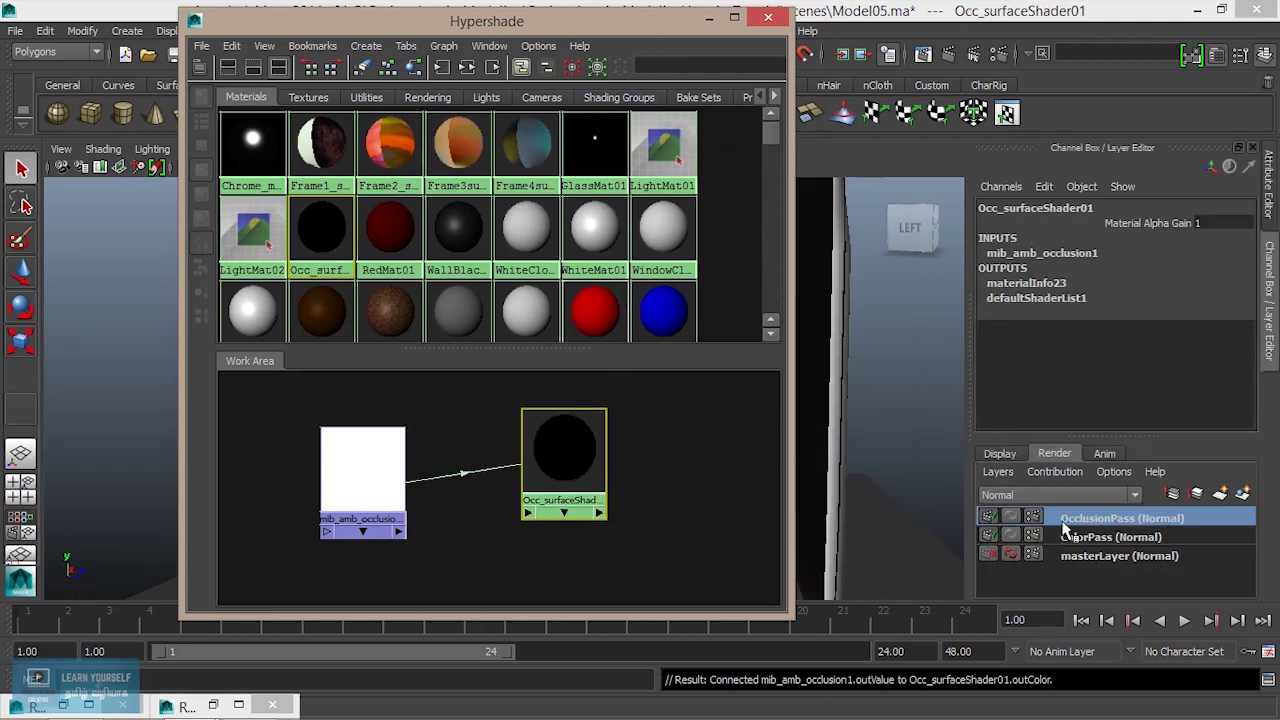
pyautogui.rightClick(553, 453)
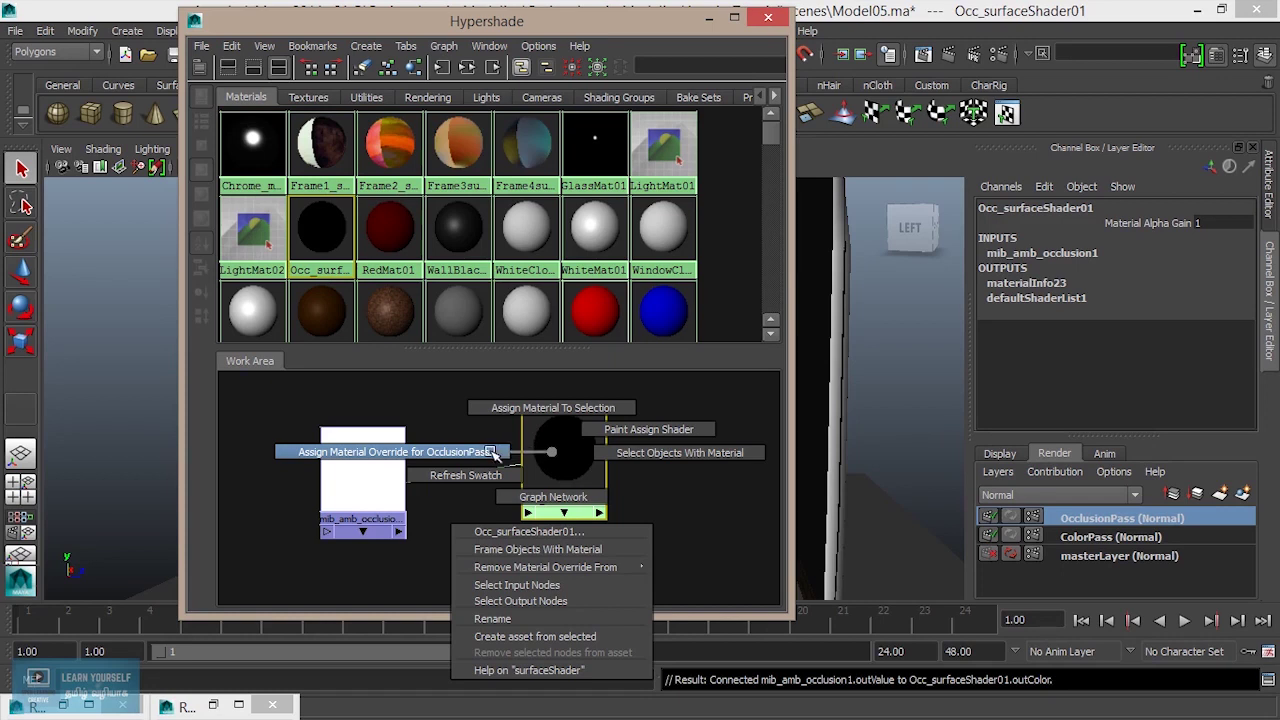
# - Assign Occ_surfaceShader01 as the OcclusionPass material override and orbit the now-black room
pyautogui.click(493, 453)
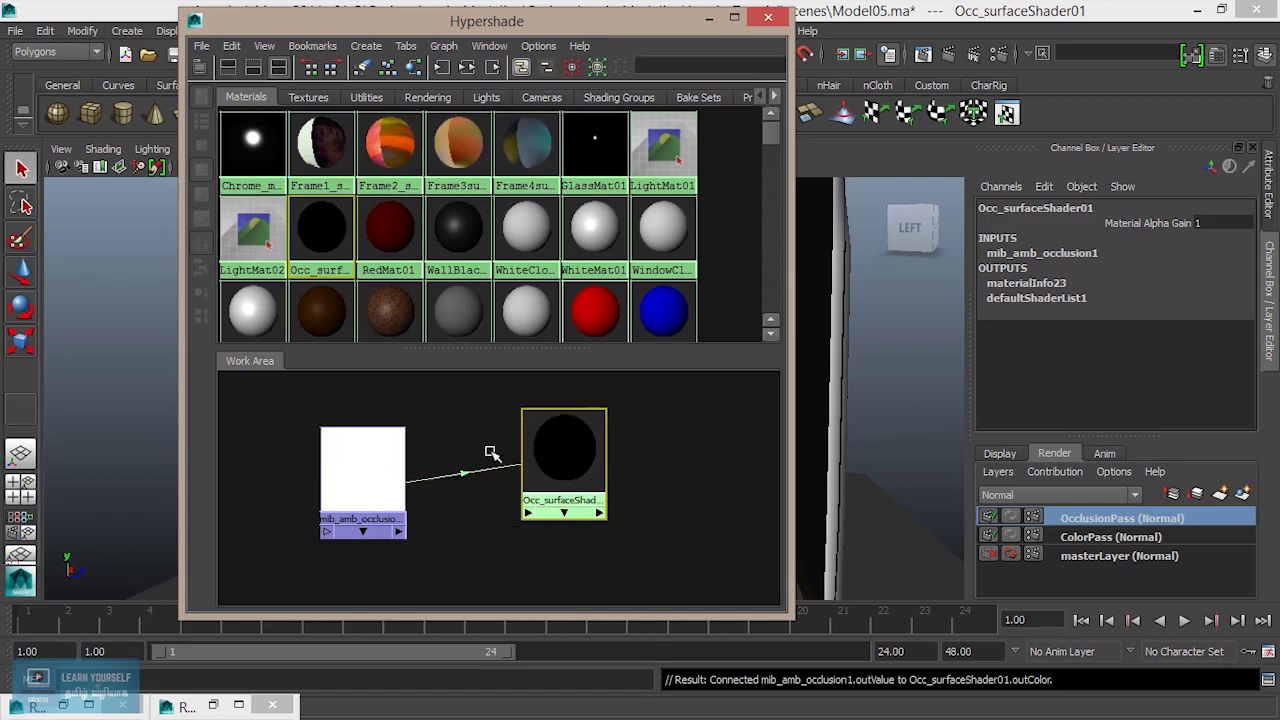
pyautogui.click(704, 18)
pyautogui.scroll(-3, 587, 405)
pyautogui.scroll(-1, 587, 405)
pyautogui.moveTo(534, 453)
pyautogui.keyDown('alt'); pyautogui.mouseDown()
pyautogui.moveTo(500, 409)
pyautogui.moveTo(712, 505)
pyautogui.mouseUp(); pyautogui.keyUp('alt')
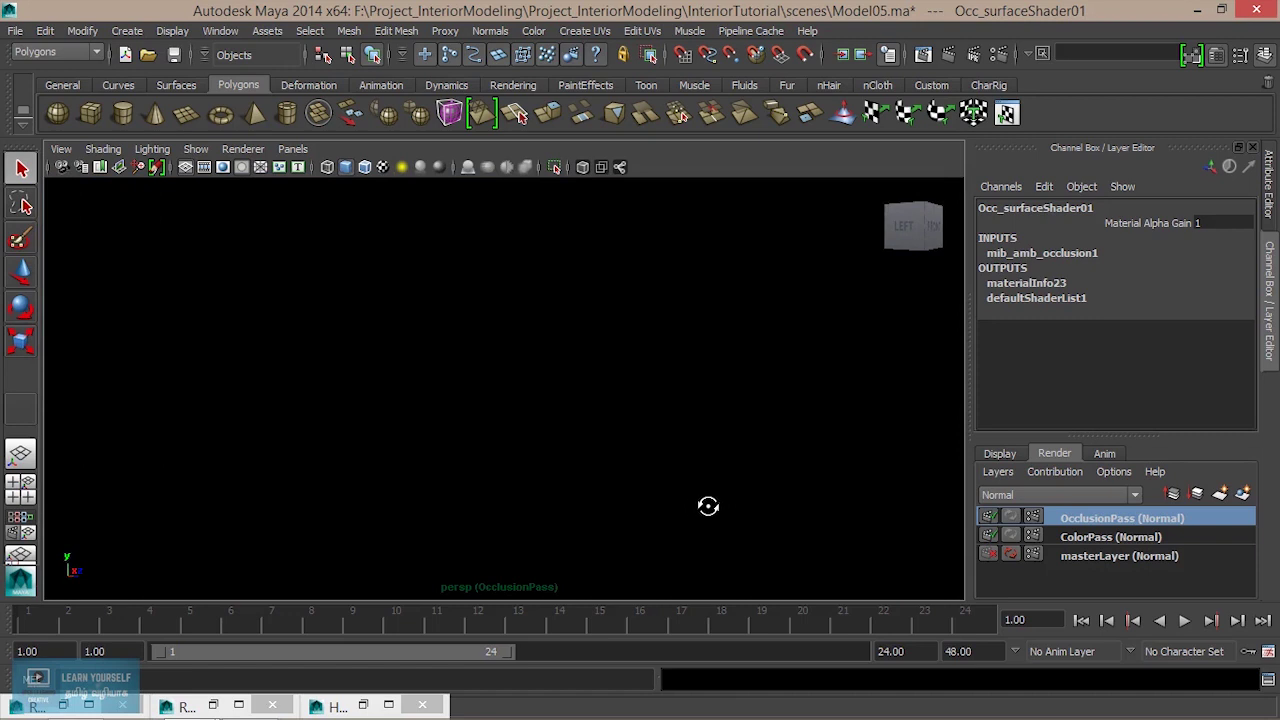
# - Render the OcclusionPass layer through camera1, then select mib_amb_occlusion1 in Hypershade
pyautogui.click(924, 54)
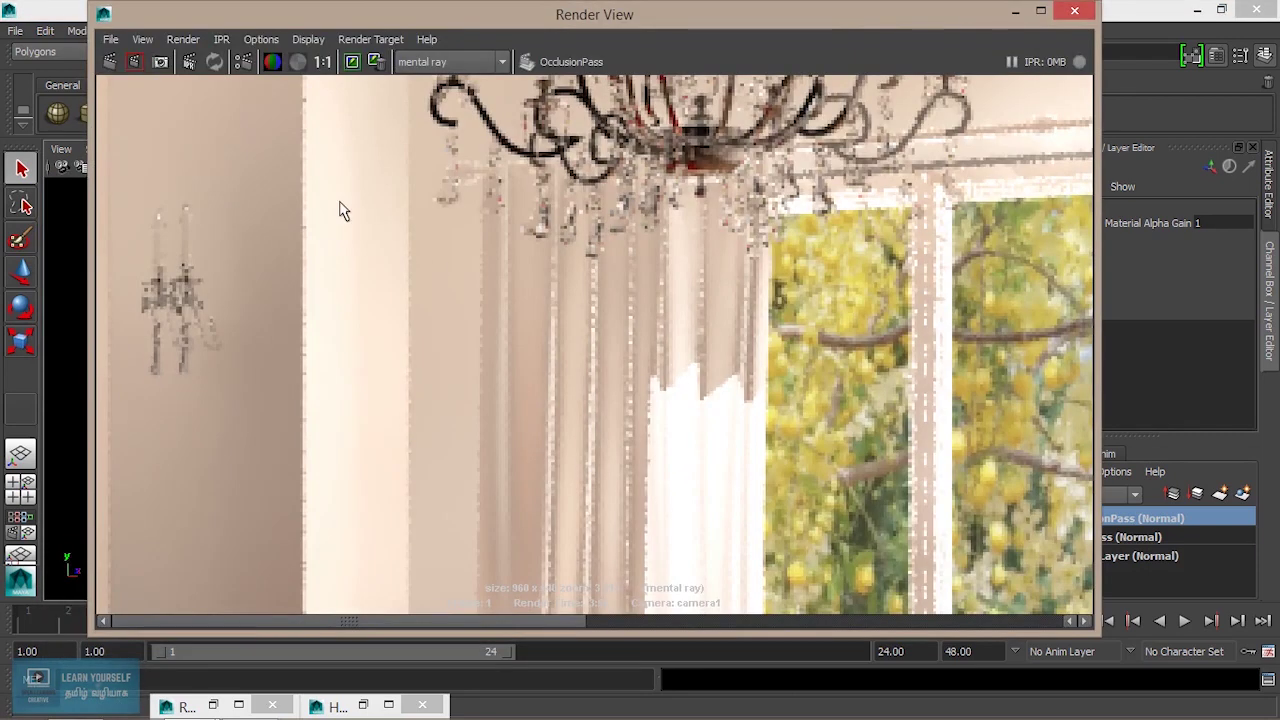
pyautogui.click(182, 41)
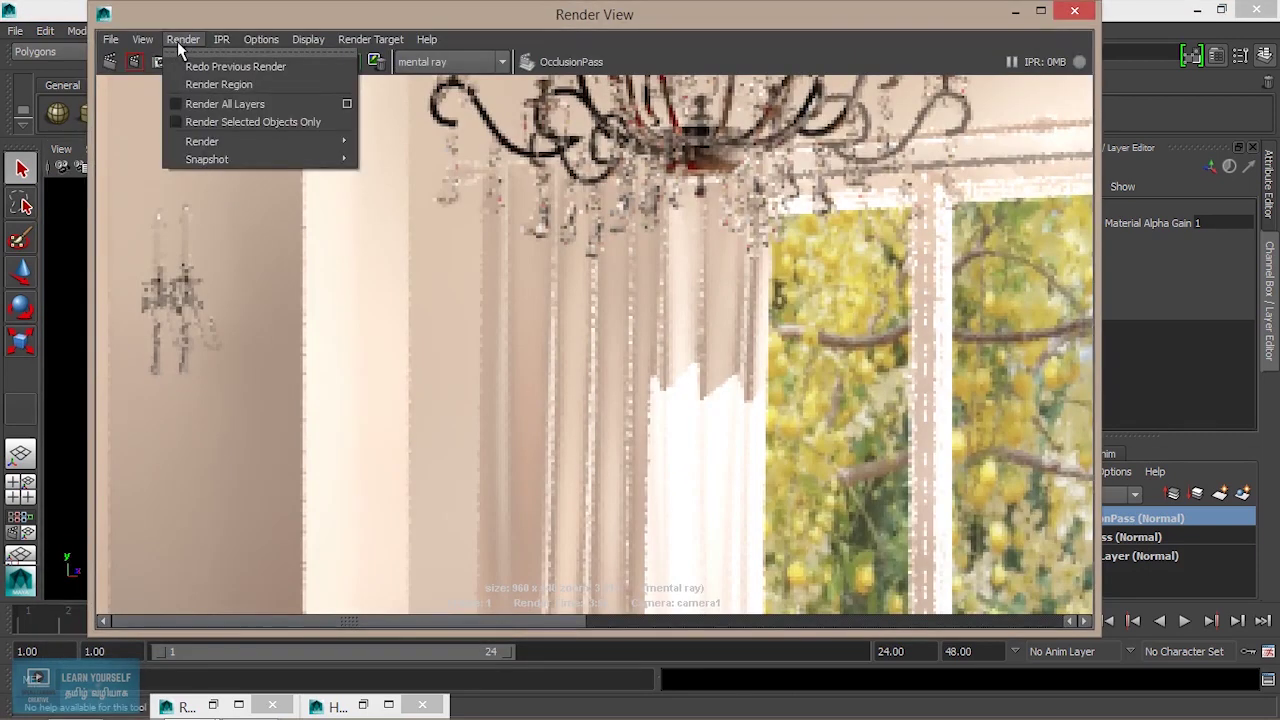
pyautogui.moveTo(255, 141)
pyautogui.moveTo(202, 141)
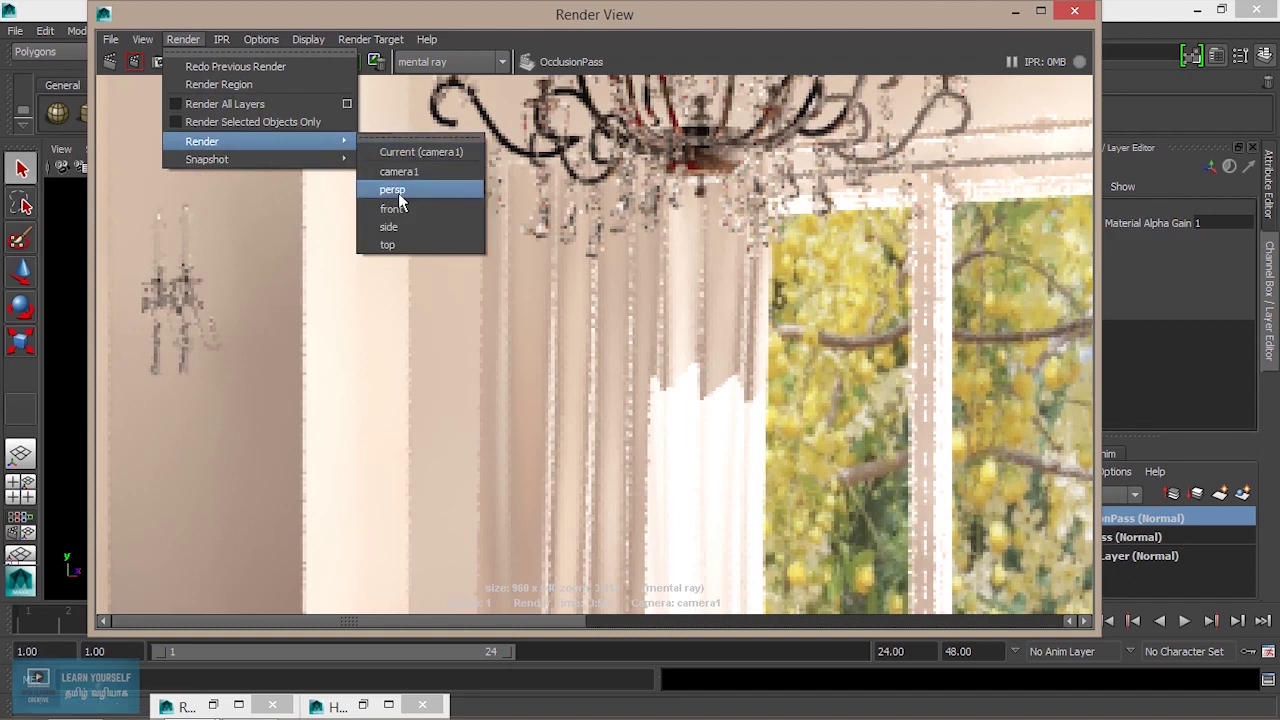
pyautogui.click(403, 176)
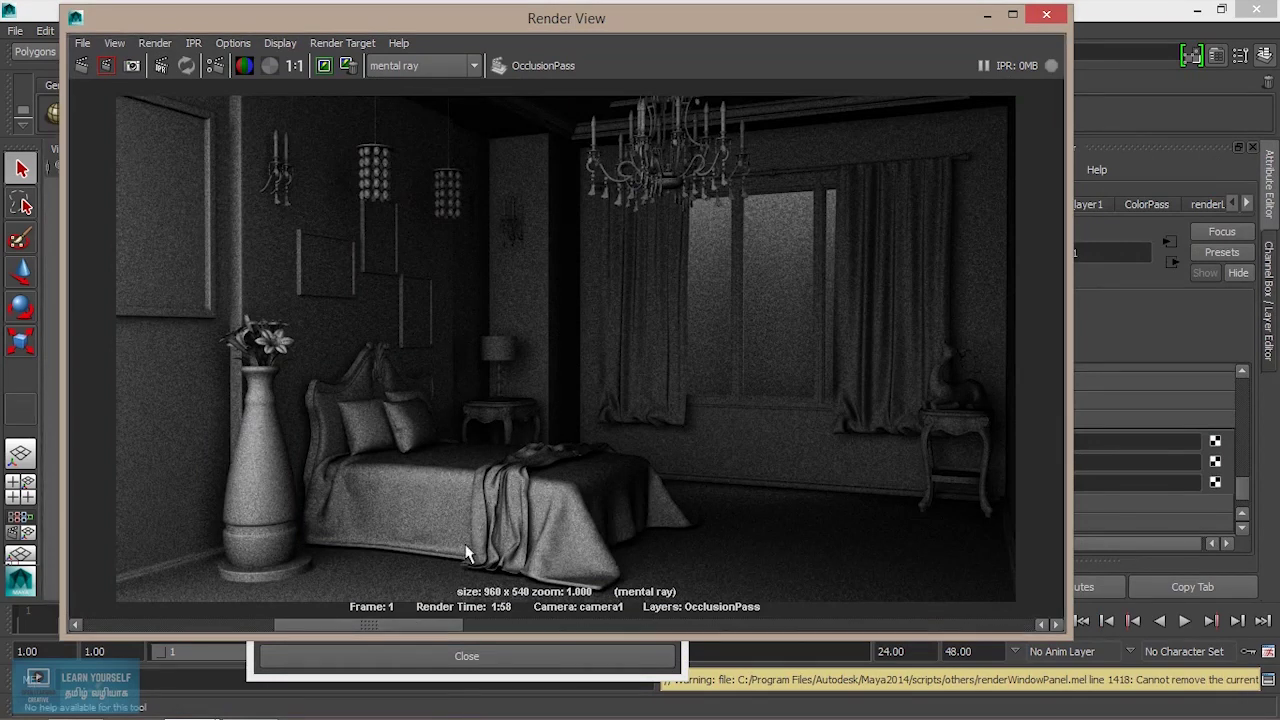
pyautogui.click(987, 15)
pyautogui.moveTo(356, 463); pyautogui.dragTo(359, 468)
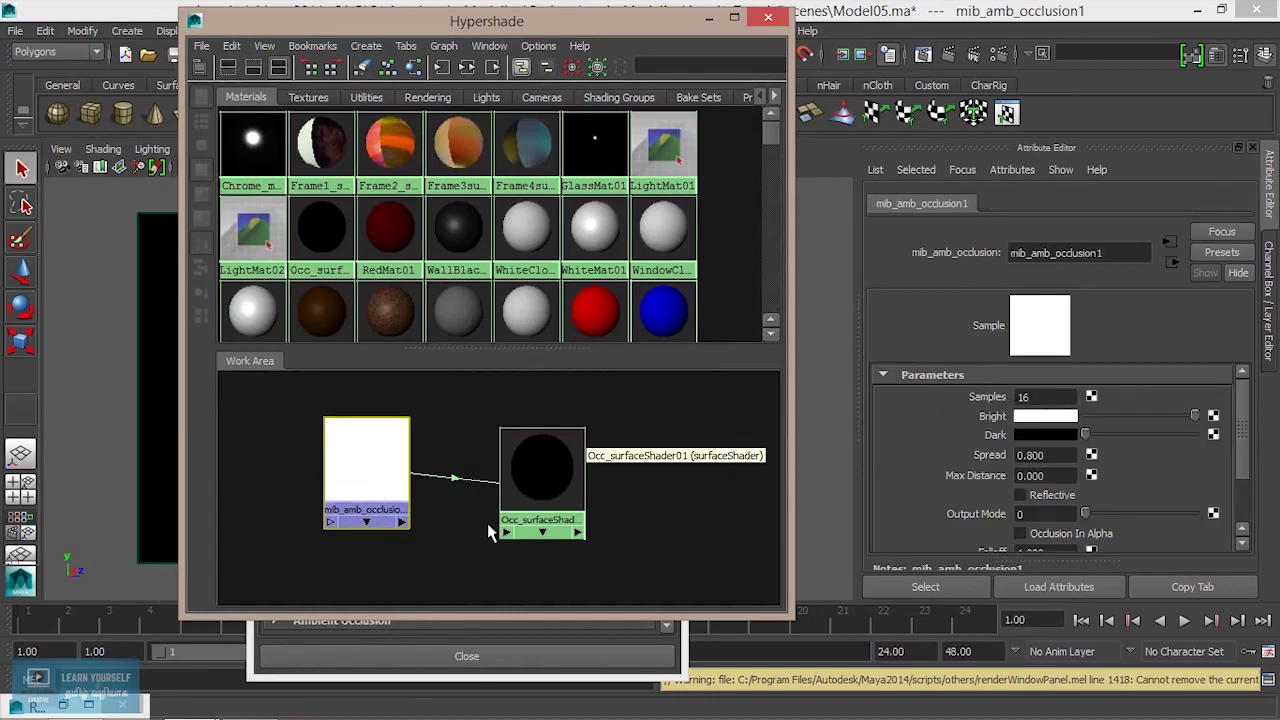
# - Set mib_amb_occlusion1 Max Distance to 40 and bring back Render View to re-render
pyautogui.moveTo(536, 464); pyautogui.dragTo(552, 449)
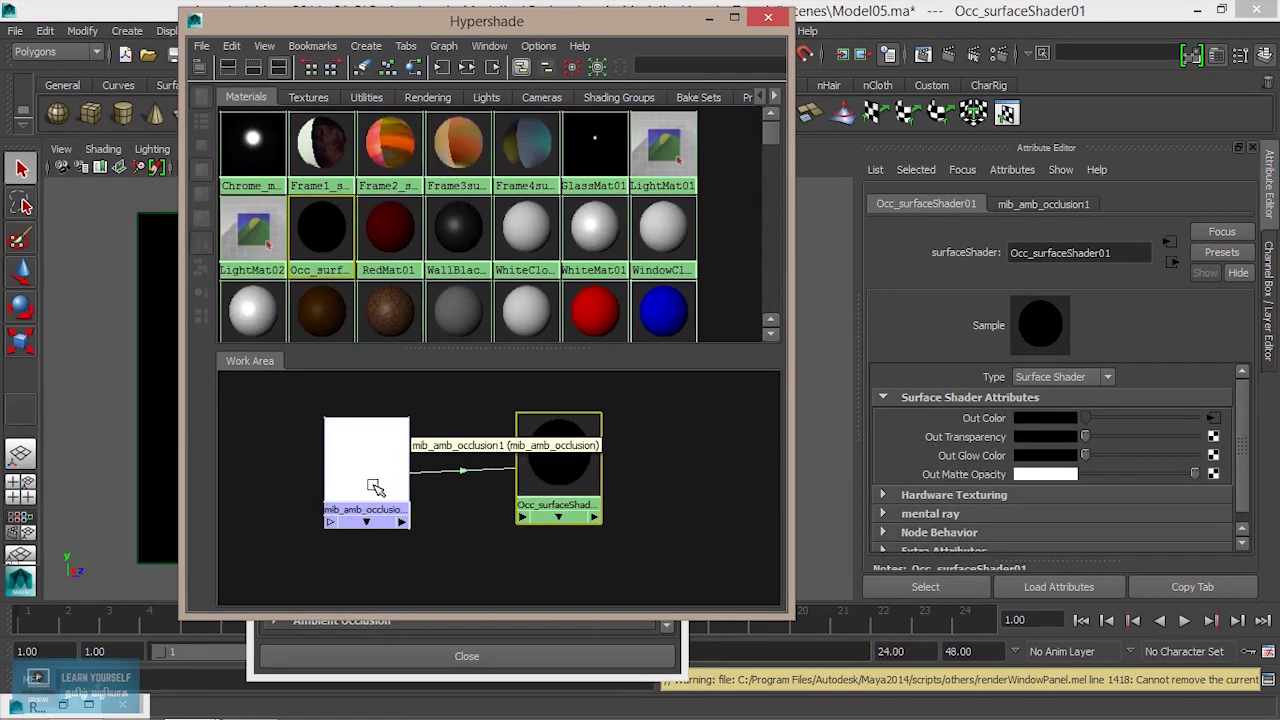
pyautogui.moveTo(369, 480); pyautogui.dragTo(376, 480)
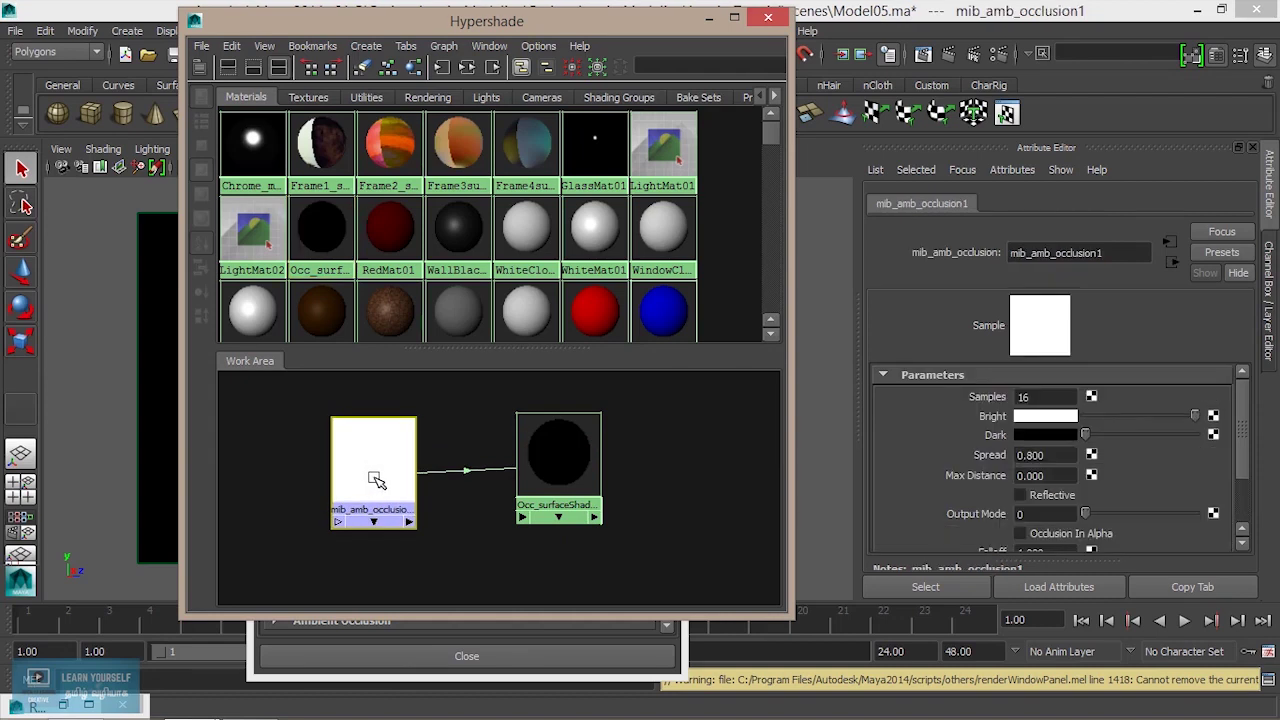
pyautogui.click(1030, 475)
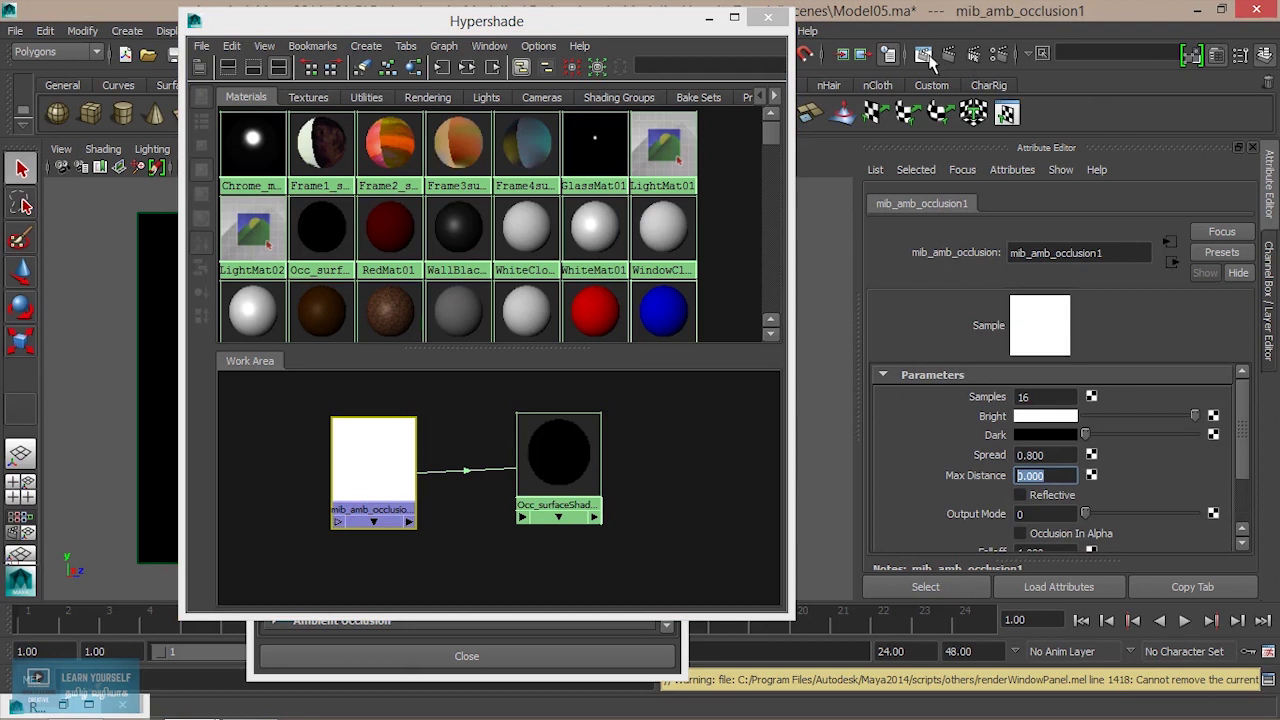
pyautogui.click(923, 57)
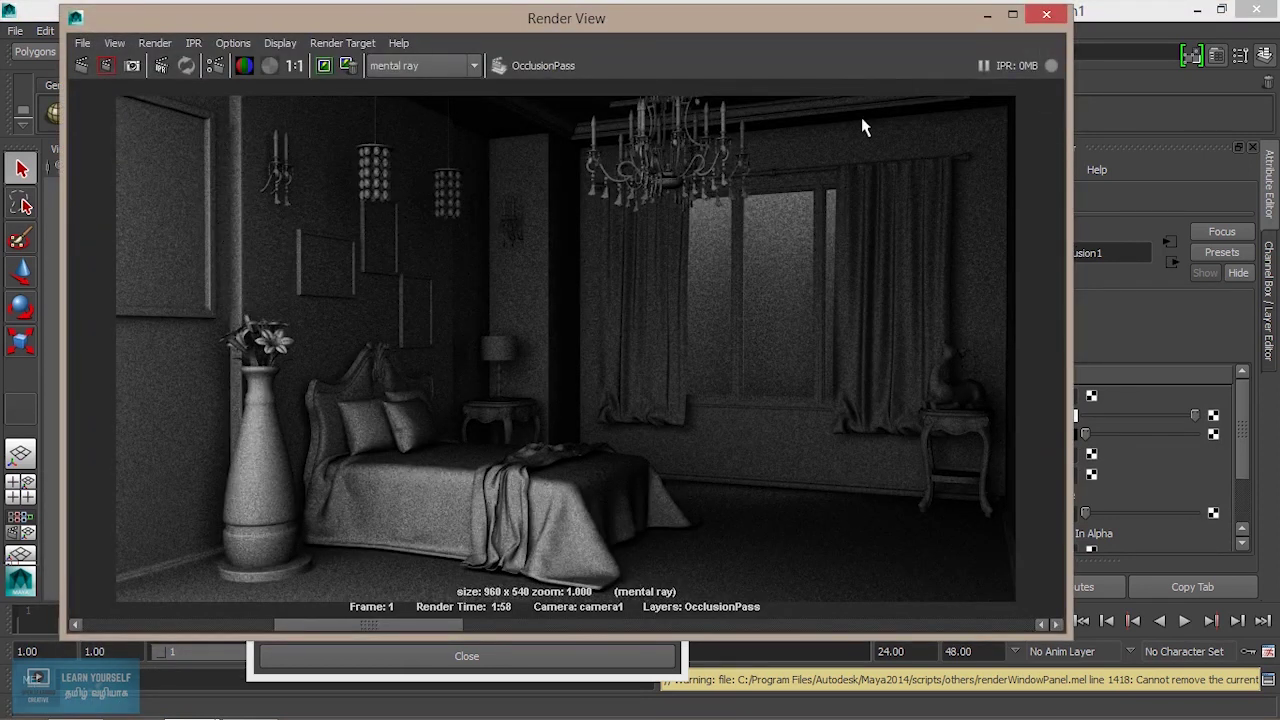
pyautogui.click(988, 15)
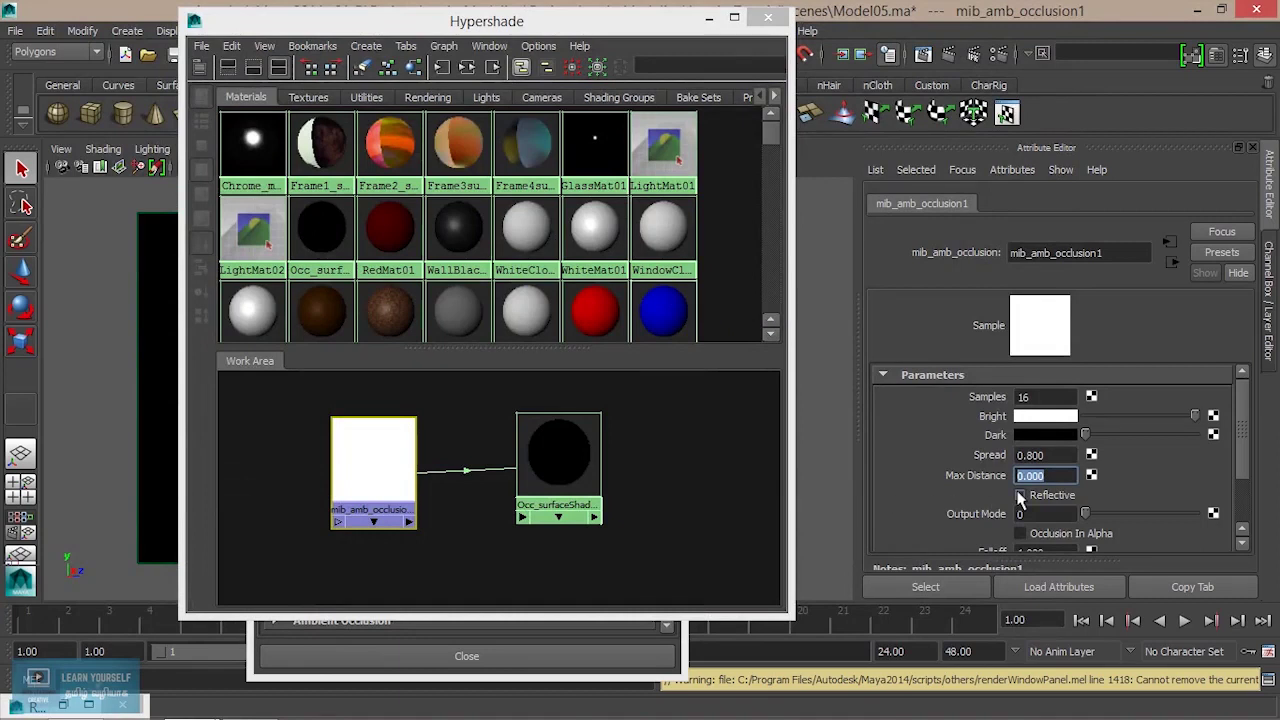
pyautogui.write('40')
pyautogui.click(923, 54)
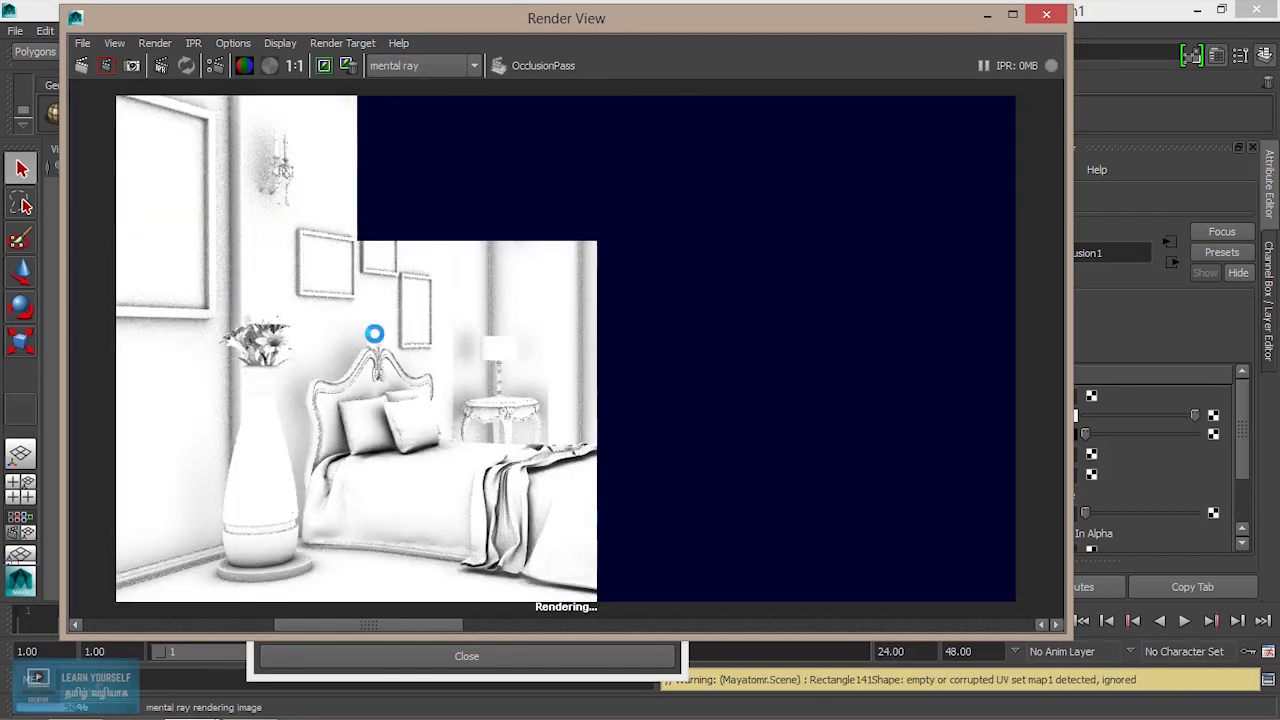
# - Compare the white Max Distance 40 render with the earlier dark one, entering Max Distance 45
pyautogui.moveTo(380, 625); pyautogui.dragTo(230, 625)
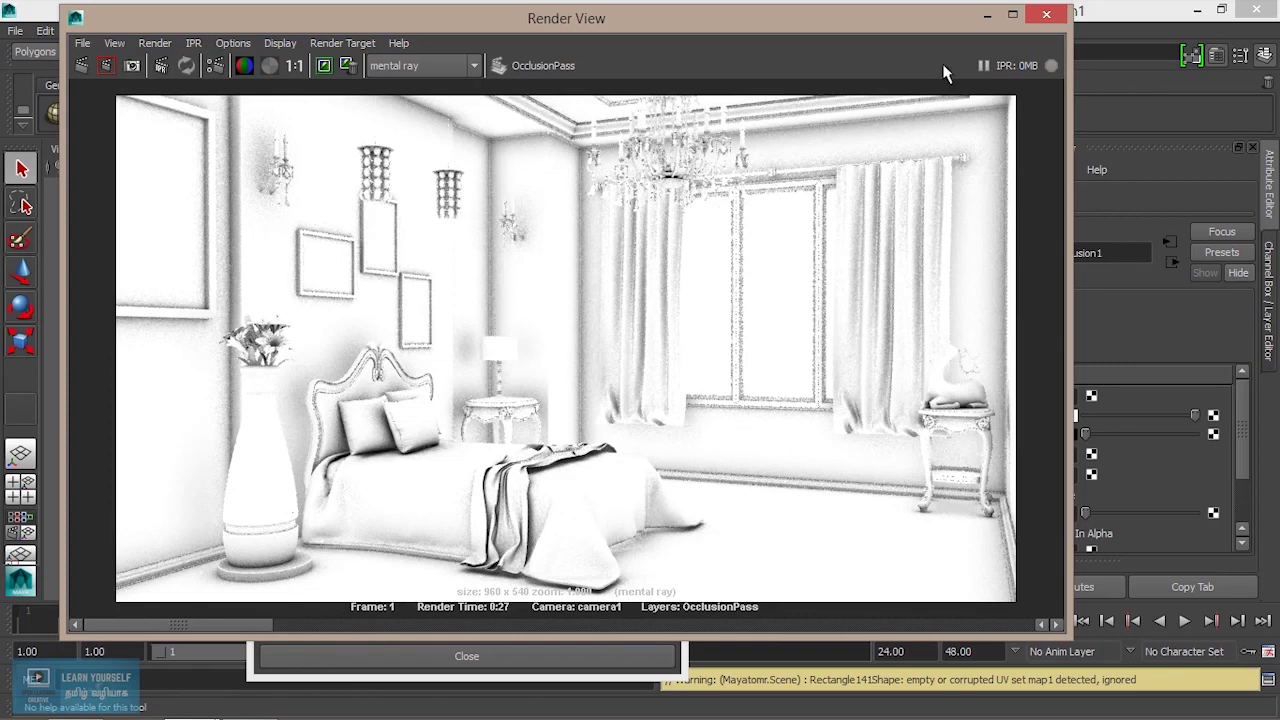
pyautogui.click(987, 16)
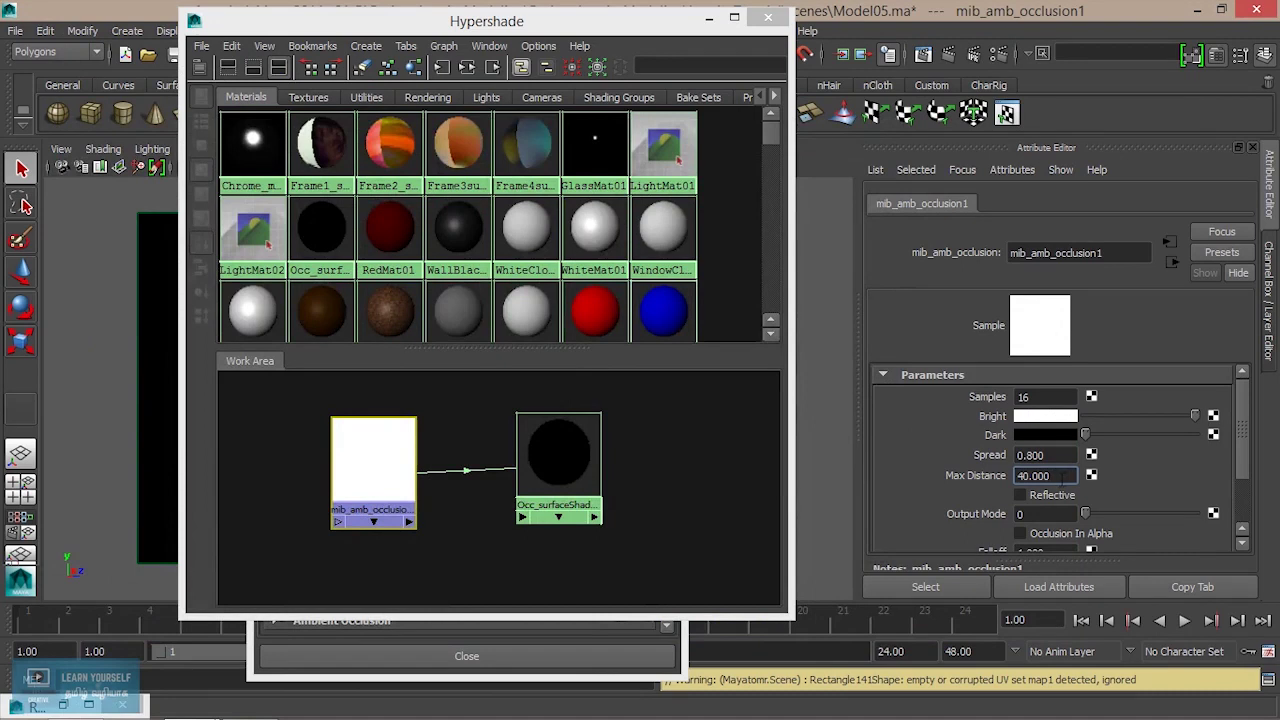
pyautogui.write('45')
pyautogui.press('Return')
pyautogui.click(917, 50)
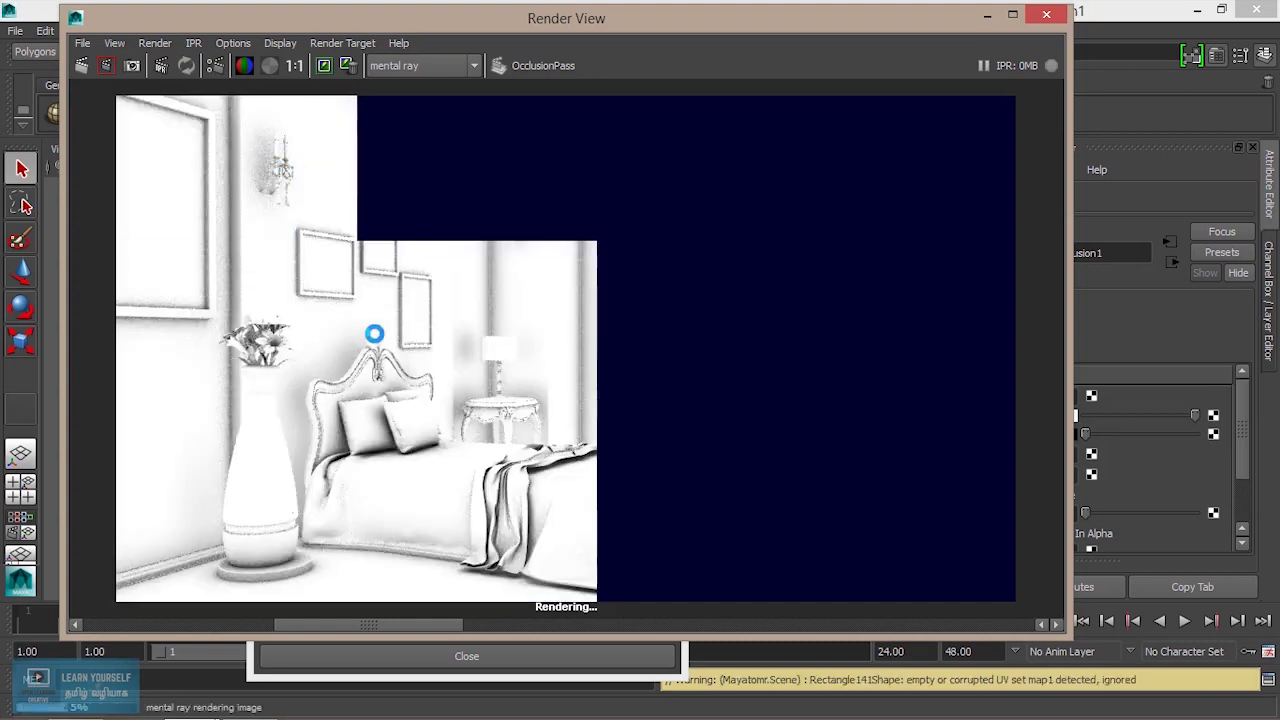
pyautogui.moveTo(380, 625); pyautogui.dragTo(237, 625)
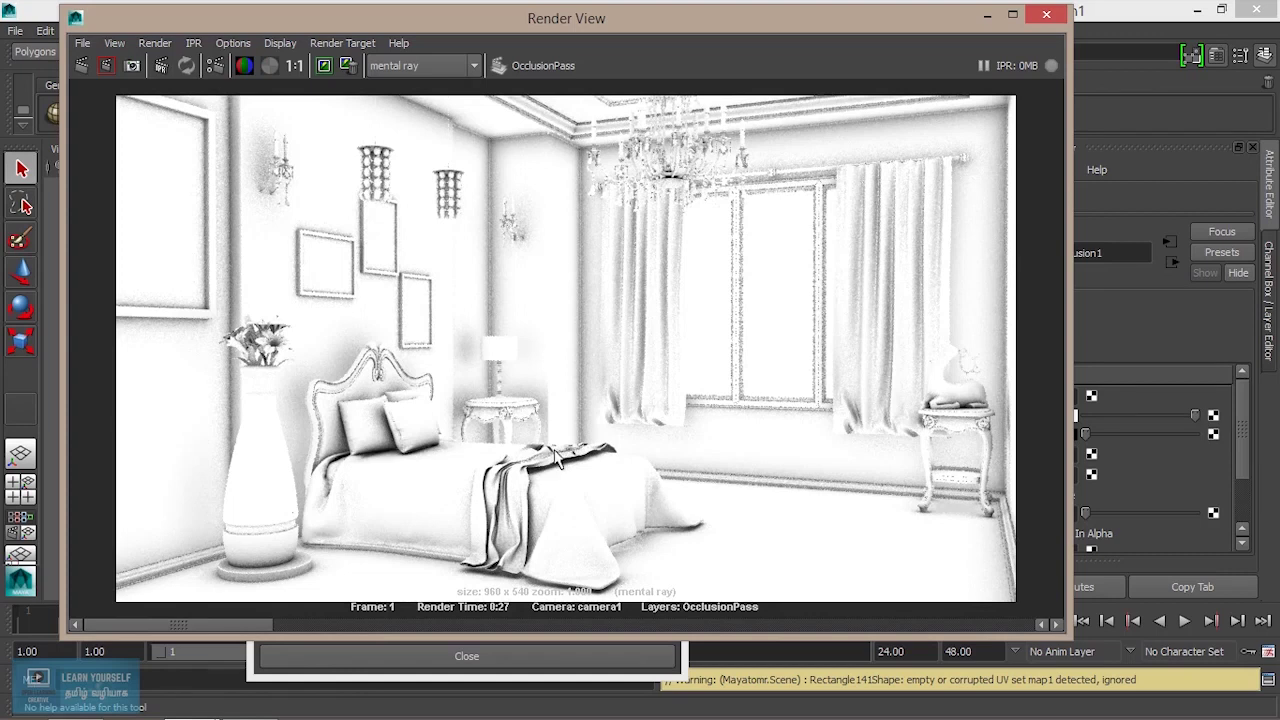
pyautogui.click(987, 17)
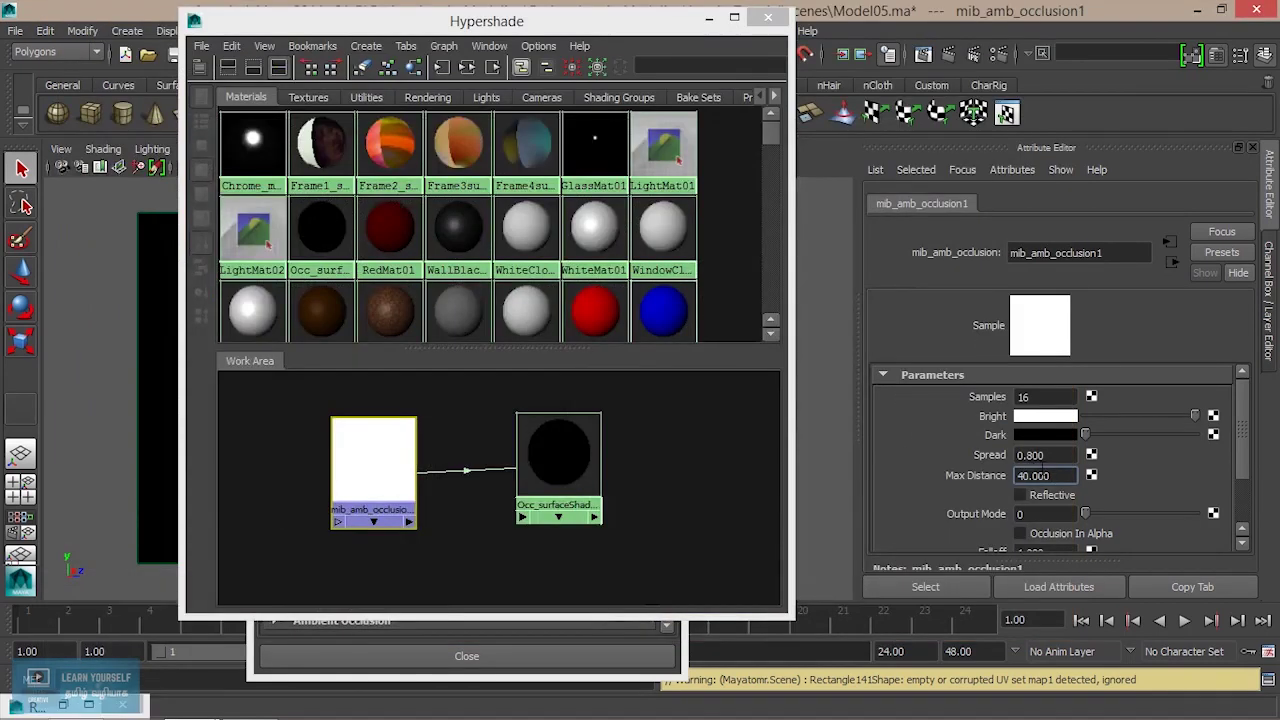
# - Set Max Distance to 45 and re-render an upper-left region of the bedroom to check it
pyautogui.moveTo(1065, 477); pyautogui.dragTo(935, 480)
pyautogui.write('4')
pyautogui.click(925, 59)
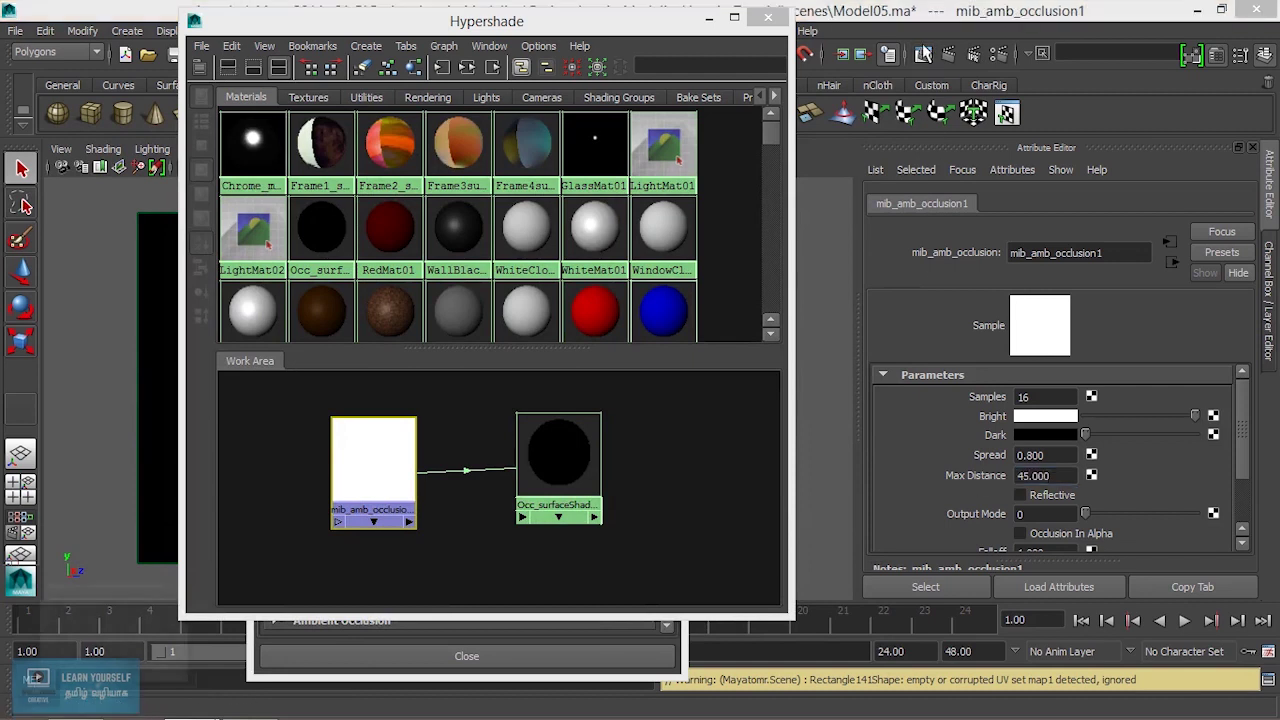
pyautogui.moveTo(122, 183); pyautogui.dragTo(282, 266)
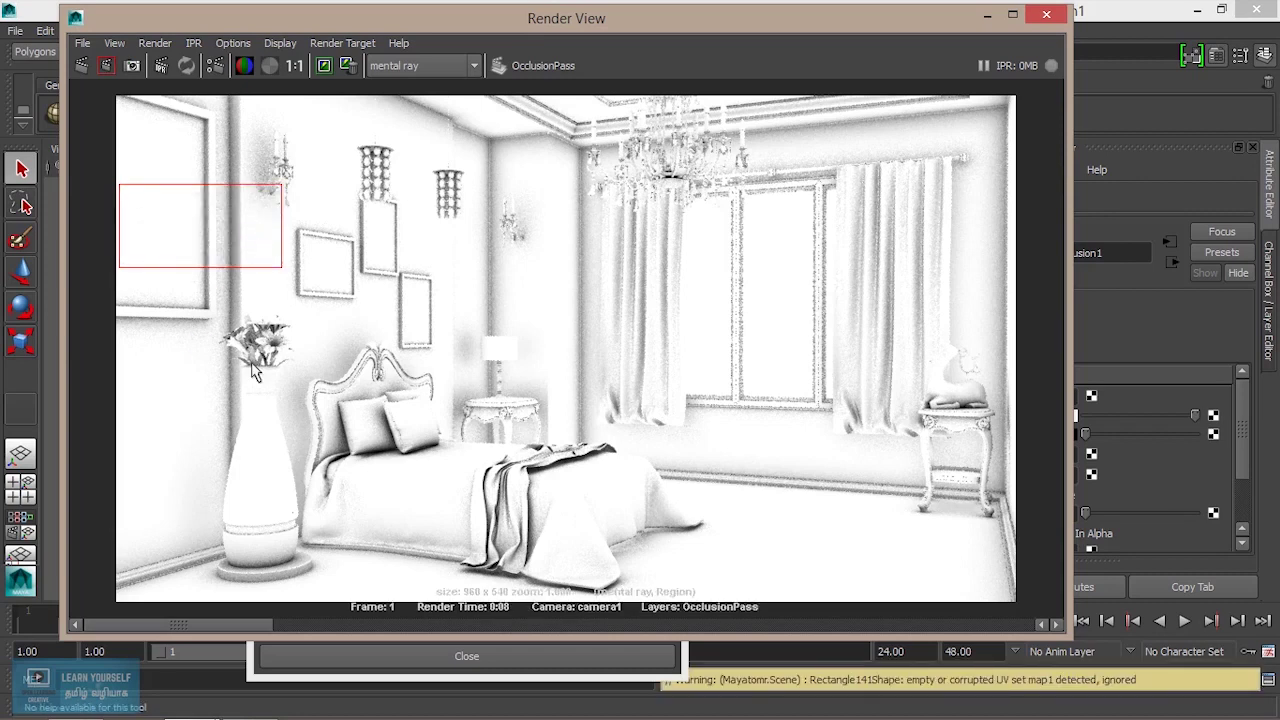
pyautogui.scroll(4, 232, 373)
pyautogui.scroll(-2, 232, 373)
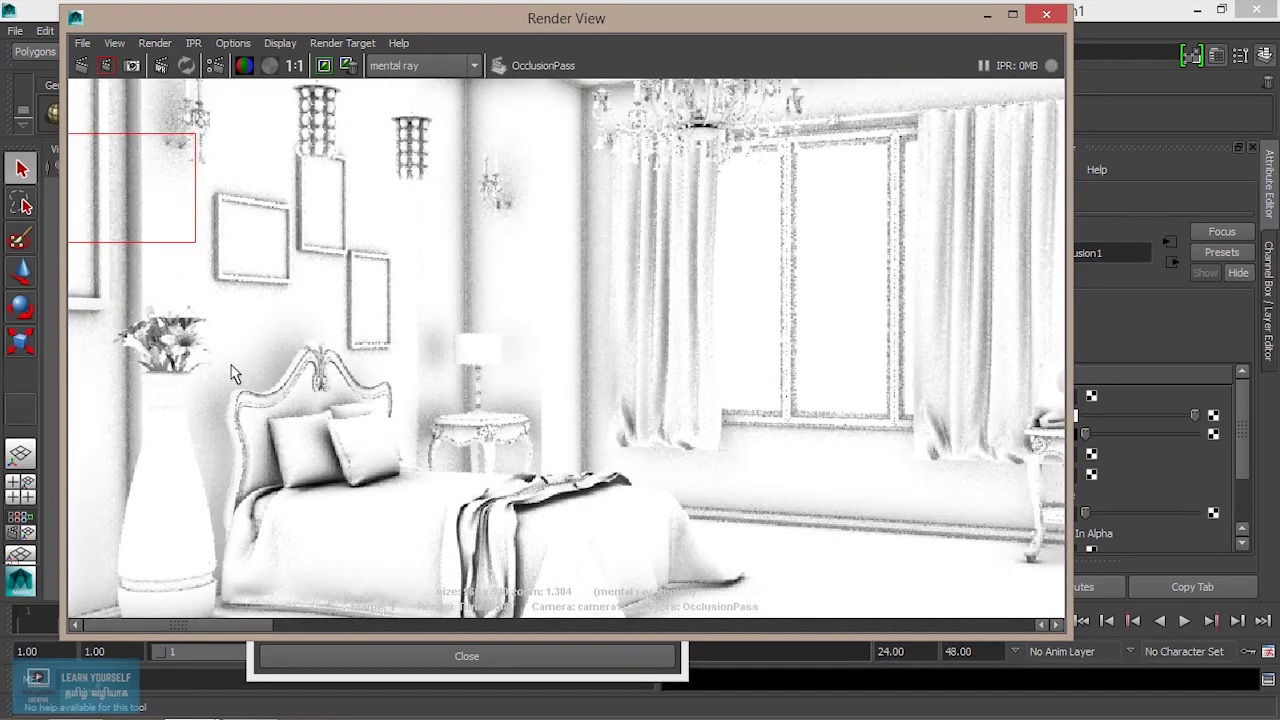
pyautogui.scroll(-2, 232, 373)
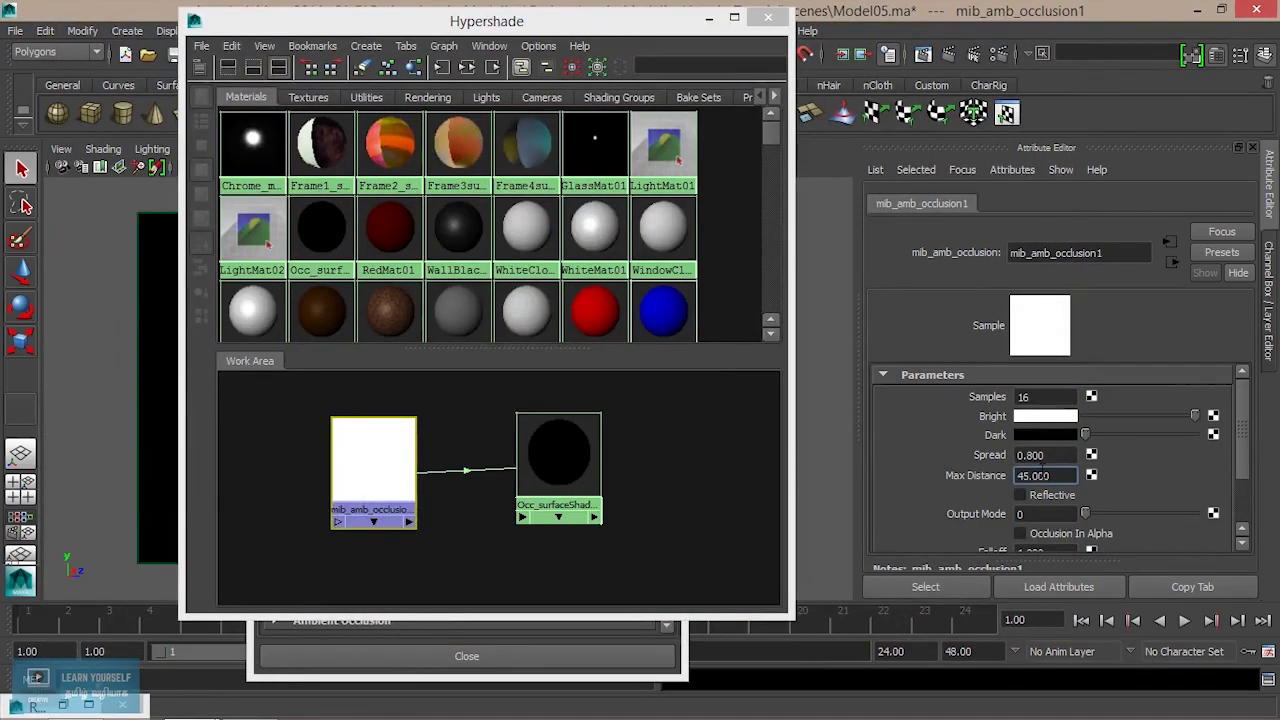
pyautogui.click(1063, 455)
# - Set occlusion Spread to 0.6 and redo the previous render
pyautogui.write('.6')
pyautogui.press('Return')
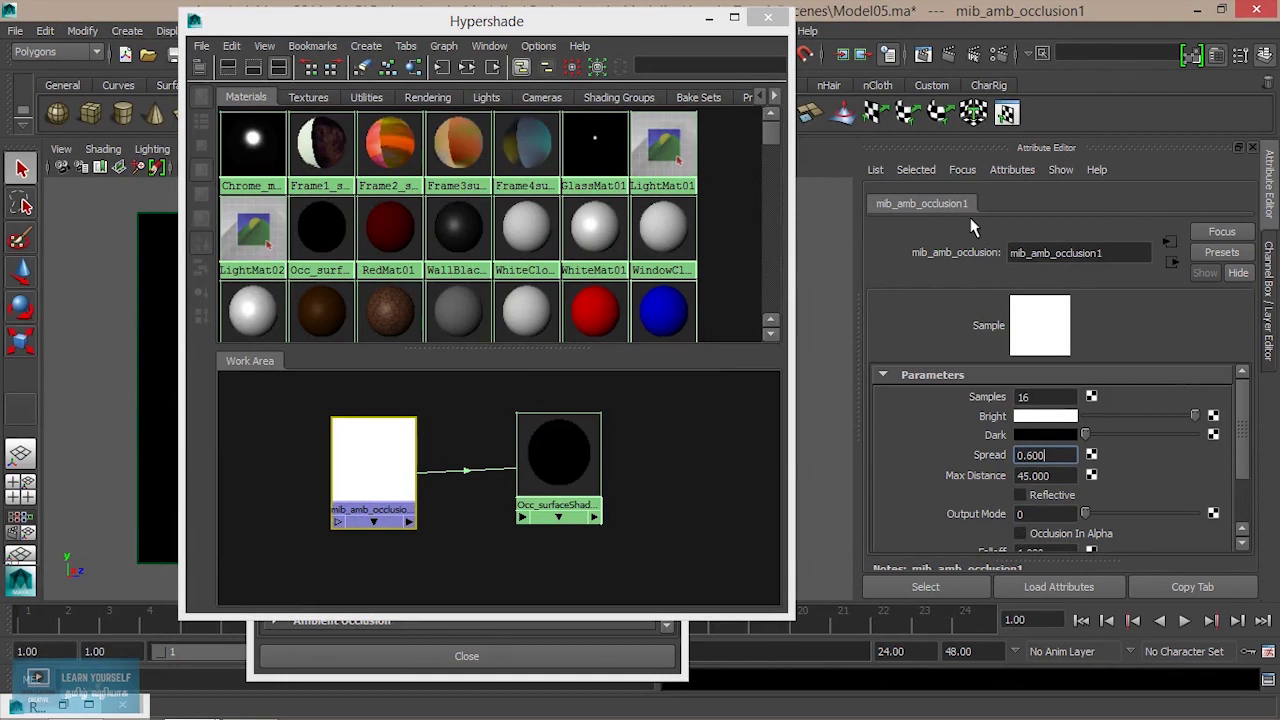
pyautogui.click(922, 54)
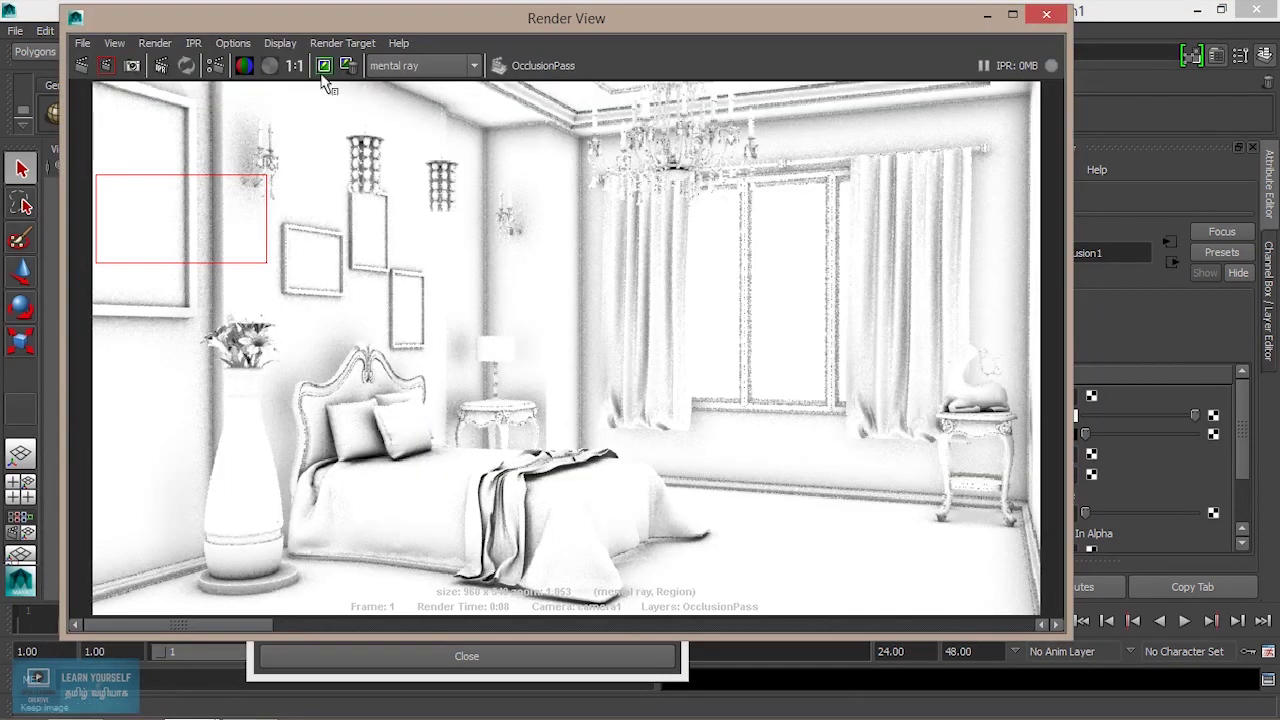
pyautogui.click(82, 65)
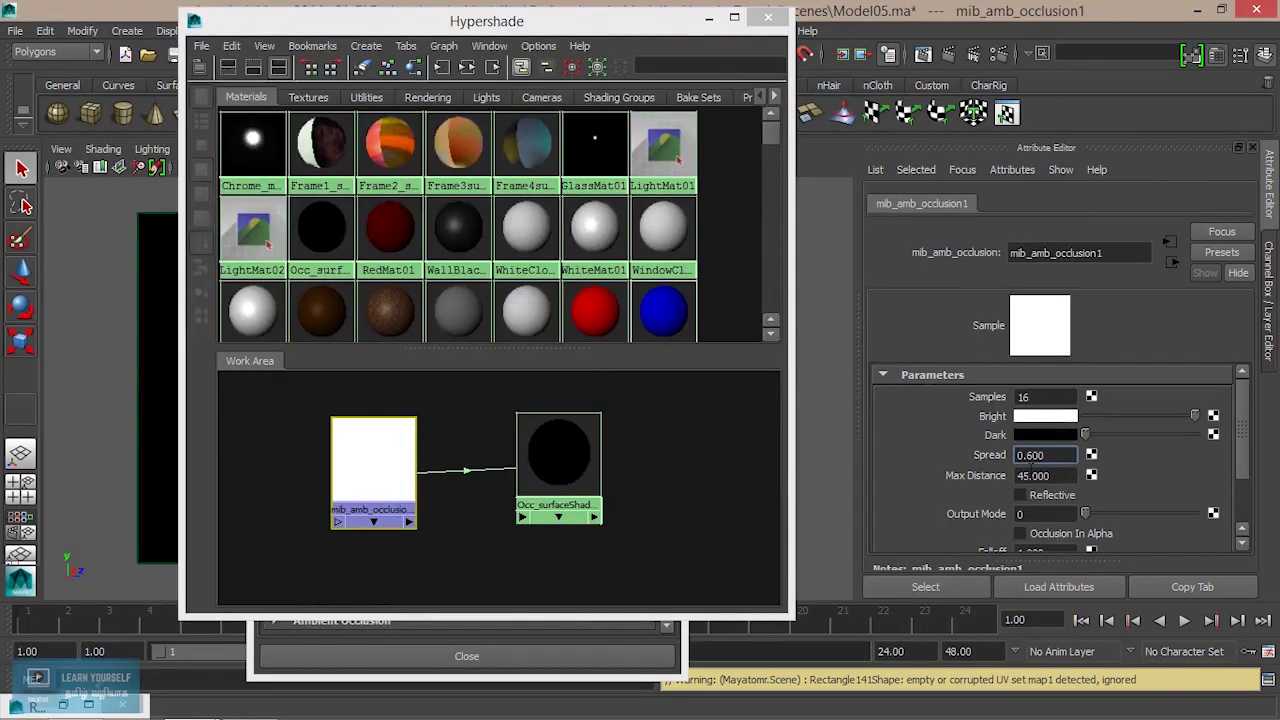
# - Change Spread to 0.7 and check the result in Render View
pyautogui.doubleClick(1030, 455)
pyautogui.write('0.7')
pyautogui.click(922, 58)
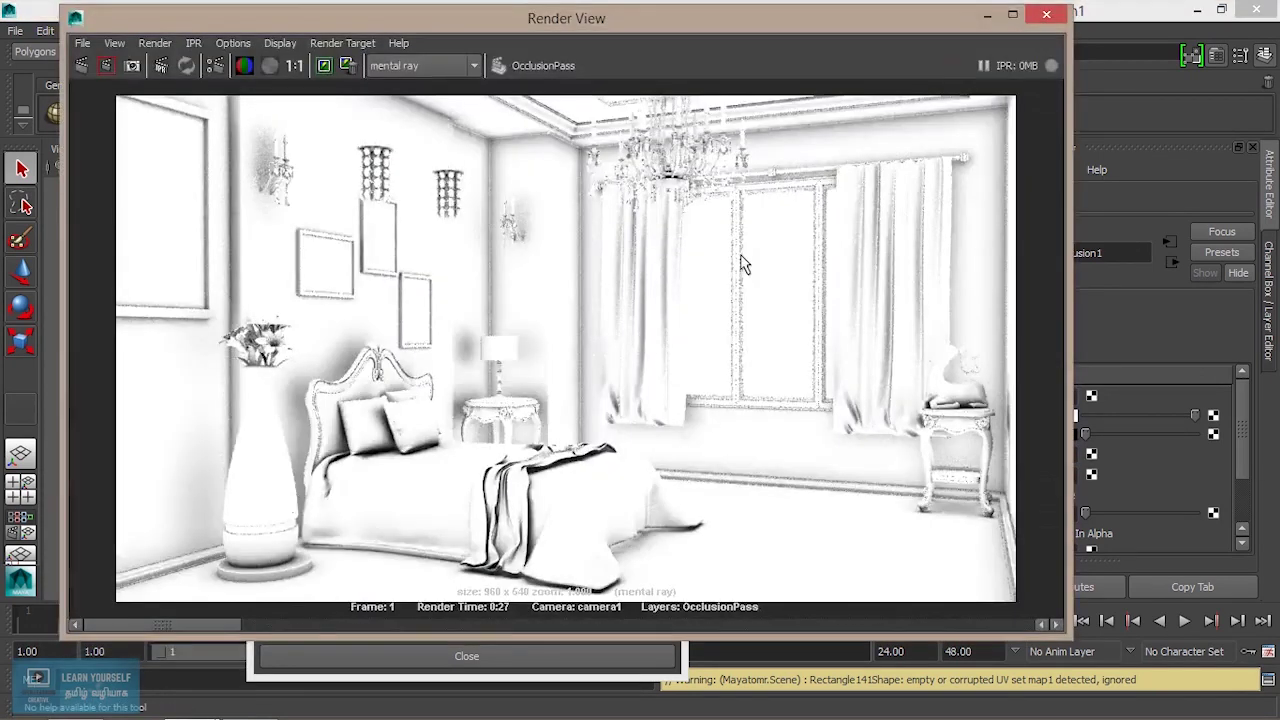
pyautogui.click(983, 16)
pyautogui.click(1040, 397)
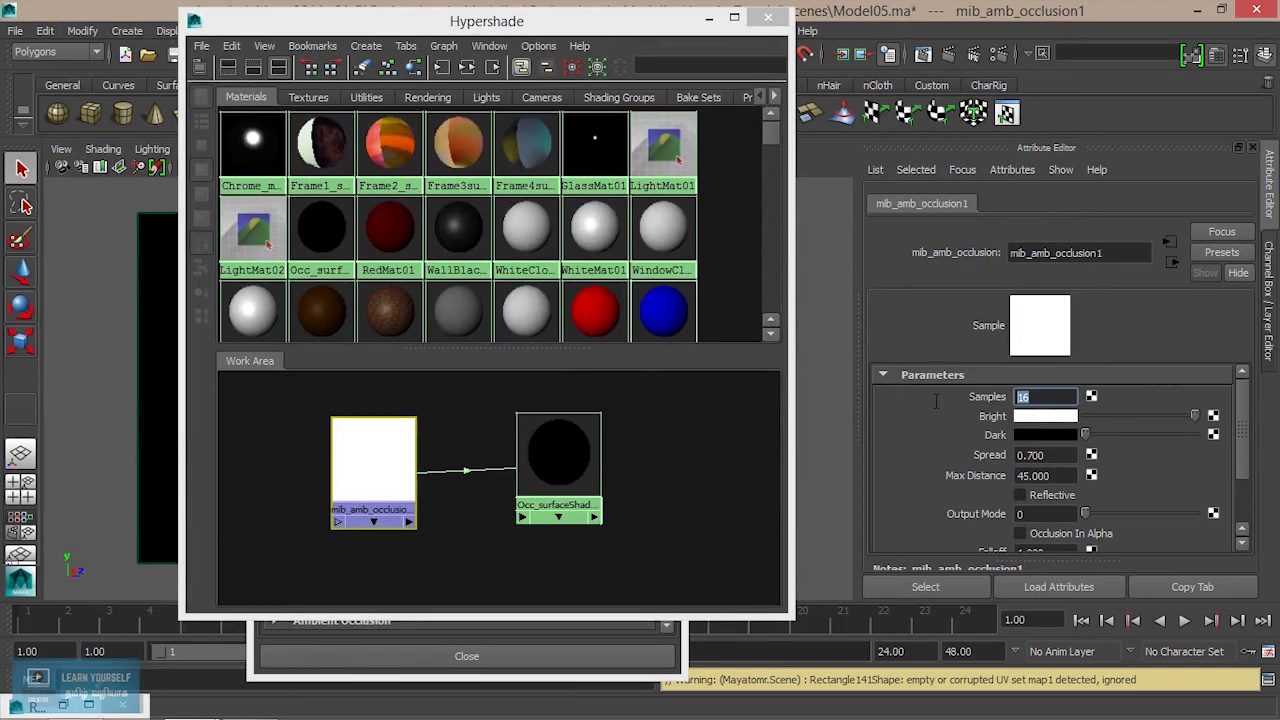
# - Keep the current image and re-render the occlusion pass with Spread 0.7
pyautogui.click(922, 58)
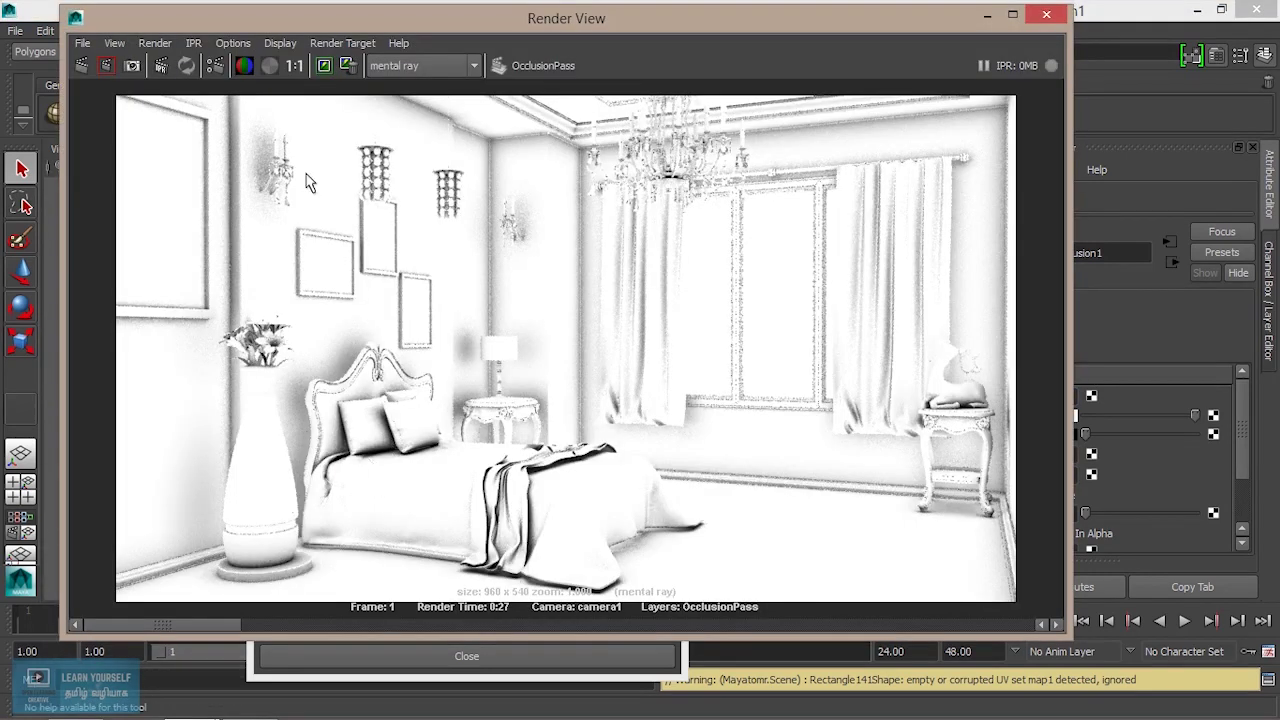
pyautogui.click(323, 65)
pyautogui.moveTo(420, 18); pyautogui.dragTo(382, 24)
pyautogui.click(43, 71)
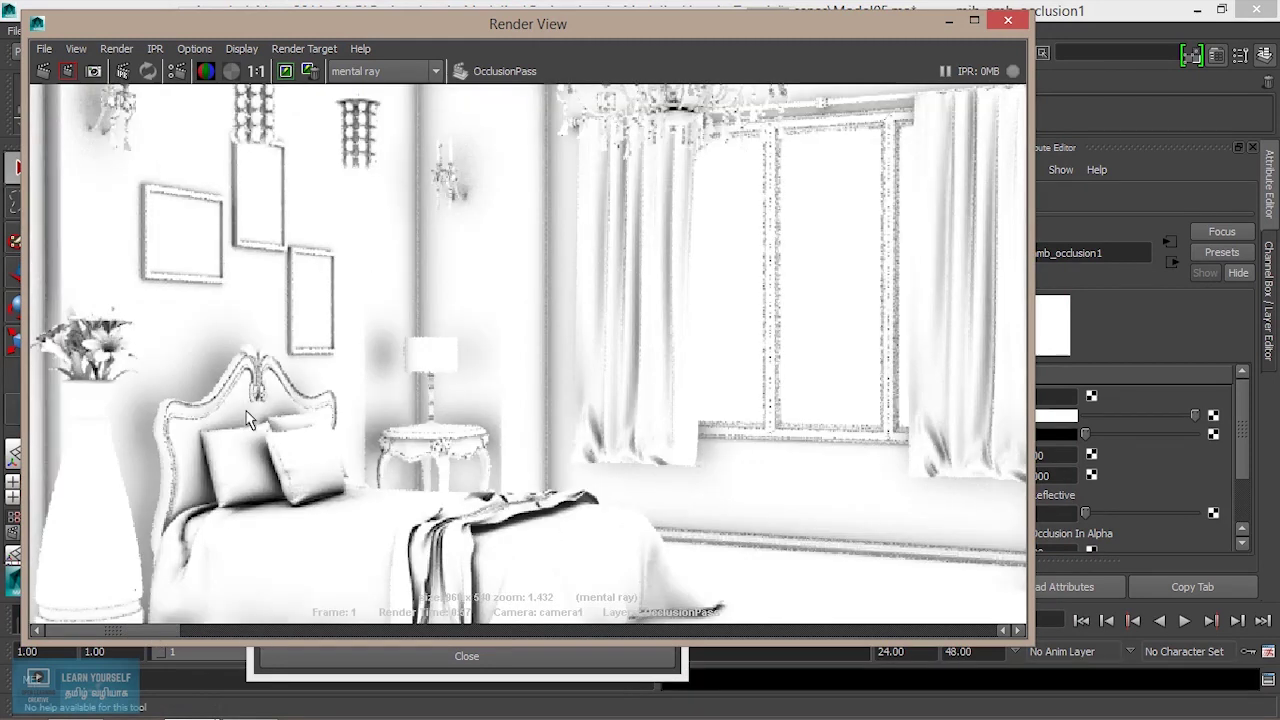
# - Zoom and pan the render to inspect noise around the vase and headboard
pyautogui.scroll(5, 250, 416)
pyautogui.keyDown('alt'); pyautogui.moveTo(250, 416); pyautogui.dragTo(874, 409, button='middle'); pyautogui.keyUp('alt')
pyautogui.scroll(2, 597, 403)
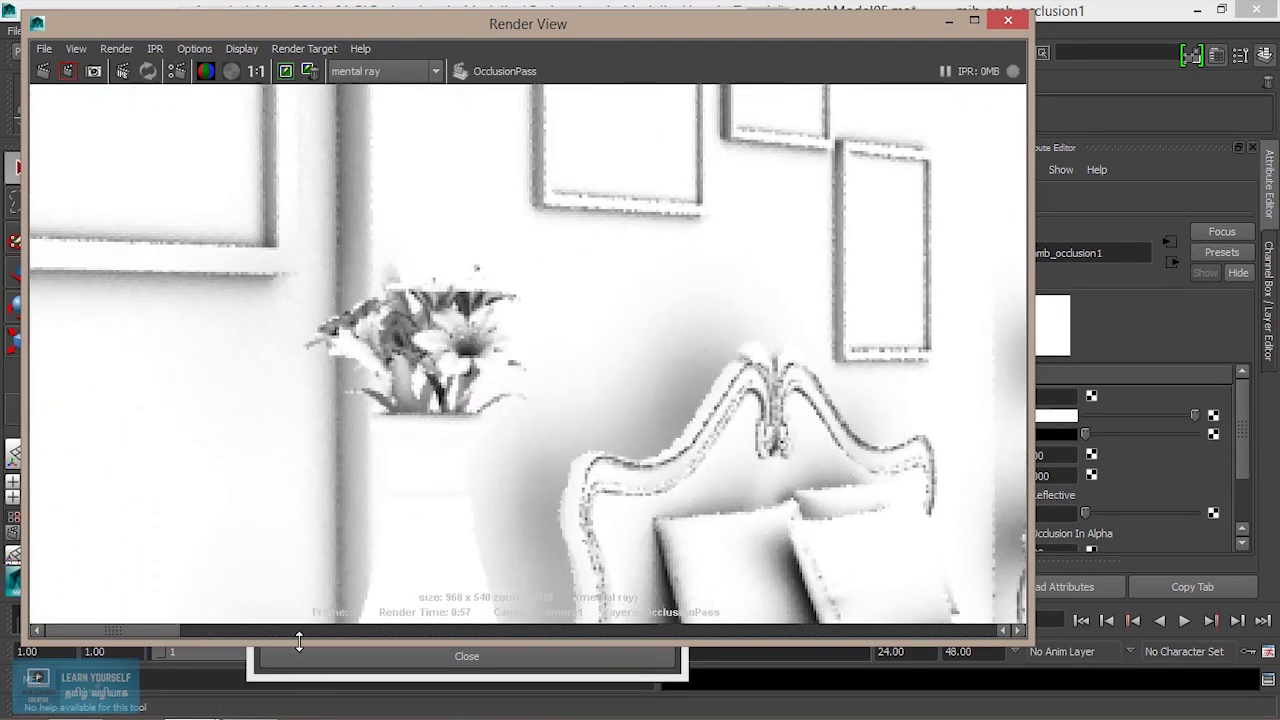
pyautogui.moveTo(168, 631)
pyautogui.mouseDown()
pyautogui.moveTo(282, 631)
pyautogui.moveTo(112, 632)
pyautogui.mouseUp()
pyautogui.click(948, 20)
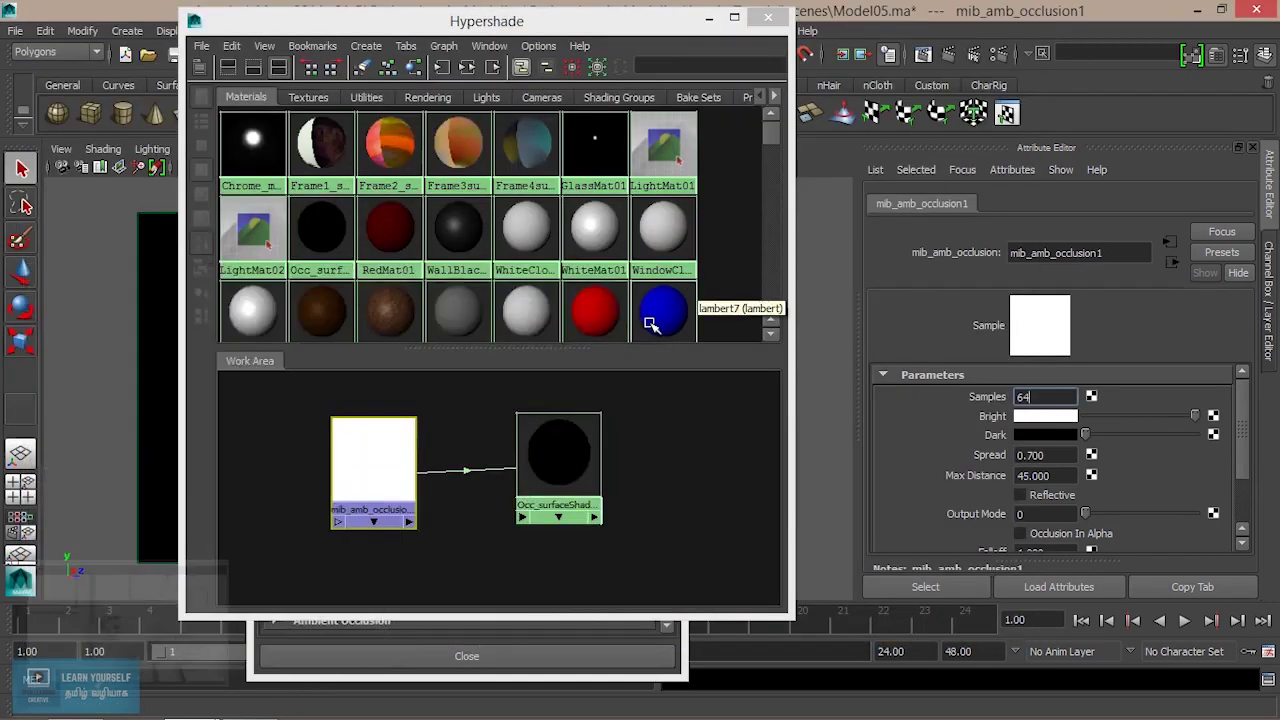
pyautogui.click(709, 20)
# - Confirm Samples 64, select the table leg, and show the Channel Box / Layer Editor
pyautogui.press('Return')
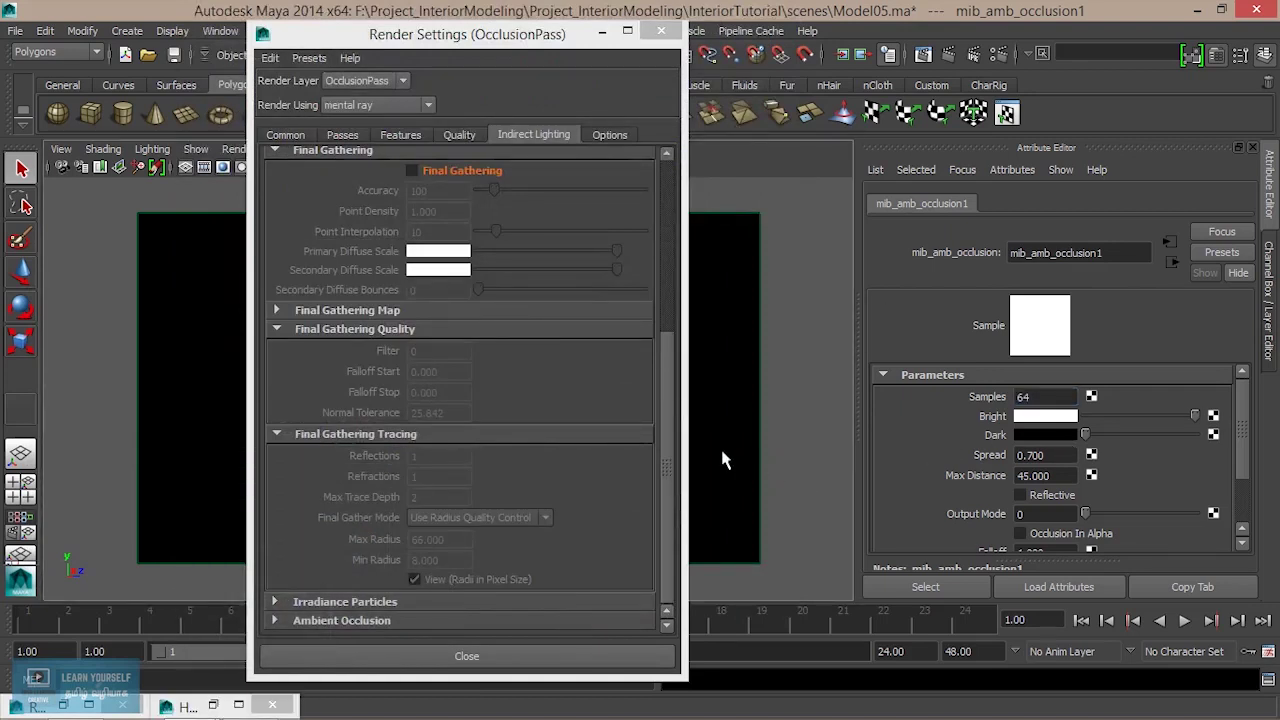
pyautogui.click(720, 450)
pyautogui.hotkey('ctrl', 'a')
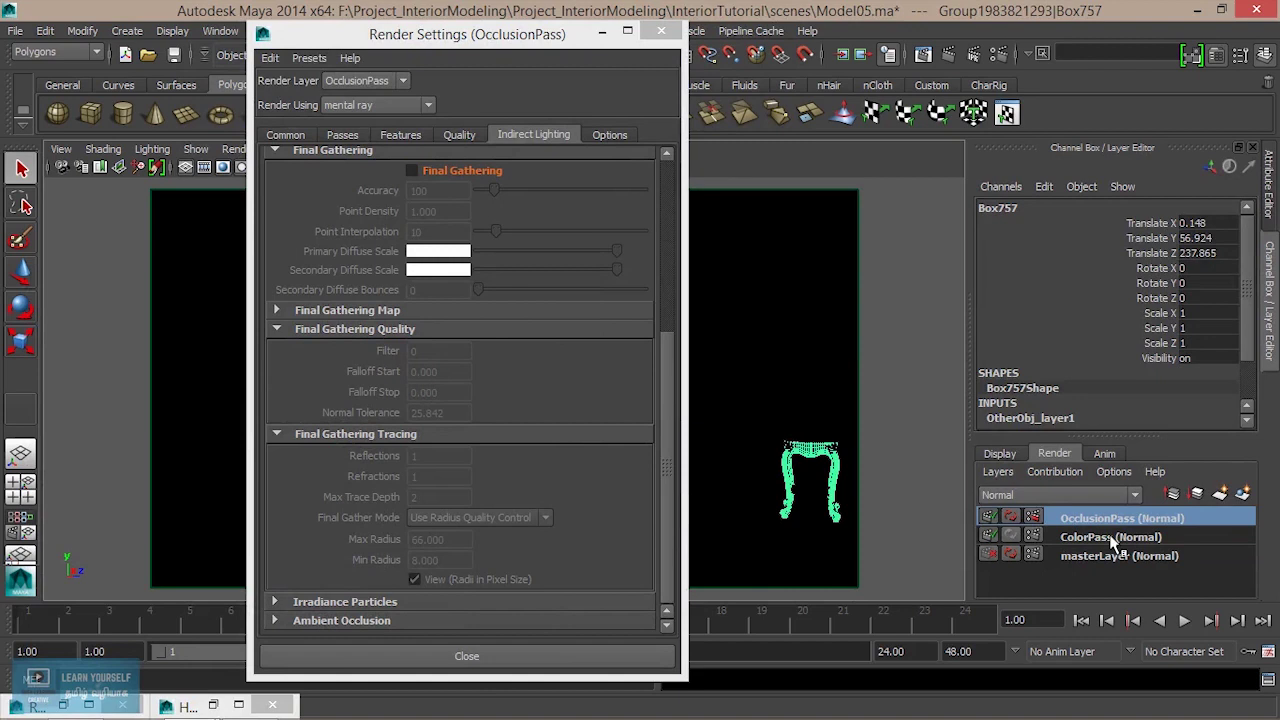